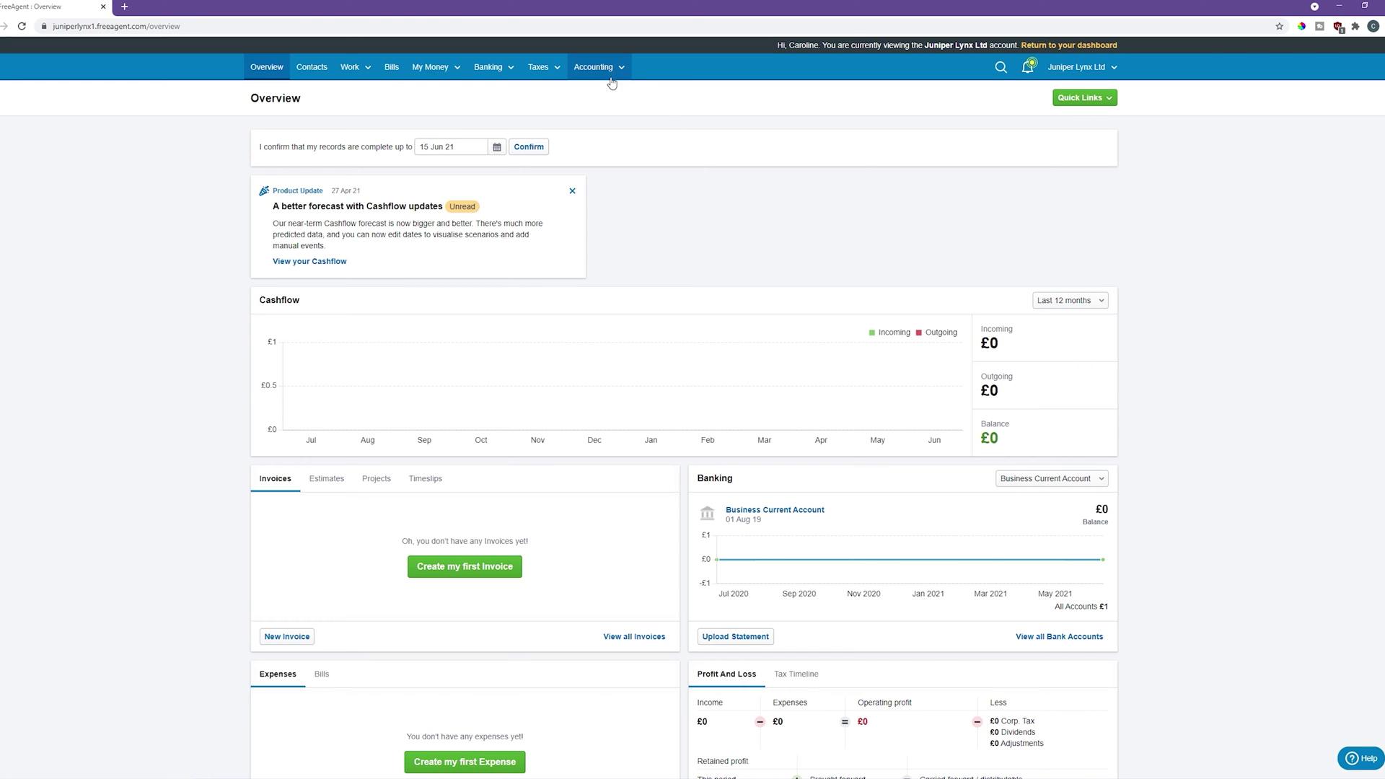
Step: Open the company details page from the company account settings
{"action": "left_click", "coordinate": [1093, 67]}
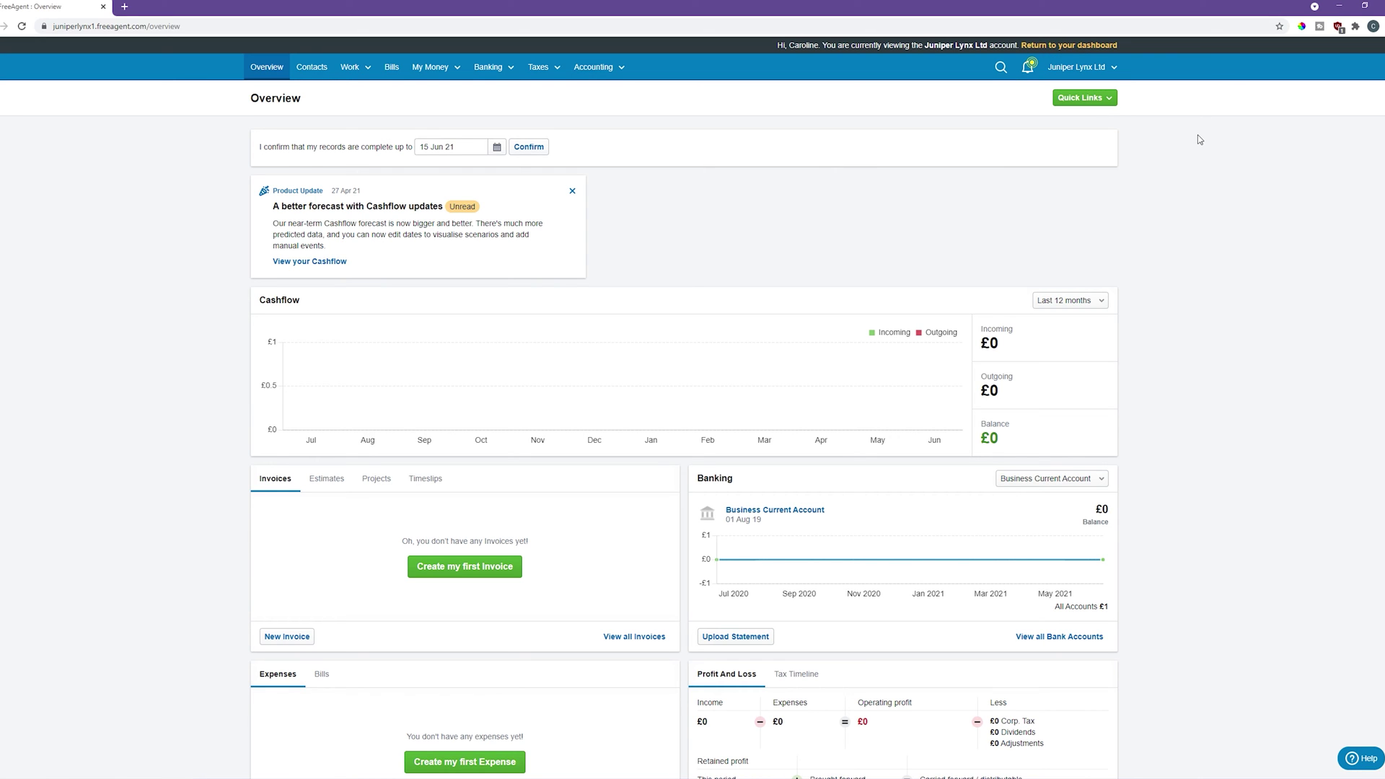
{"action": "mouse_move", "coordinate": [1099, 70]}
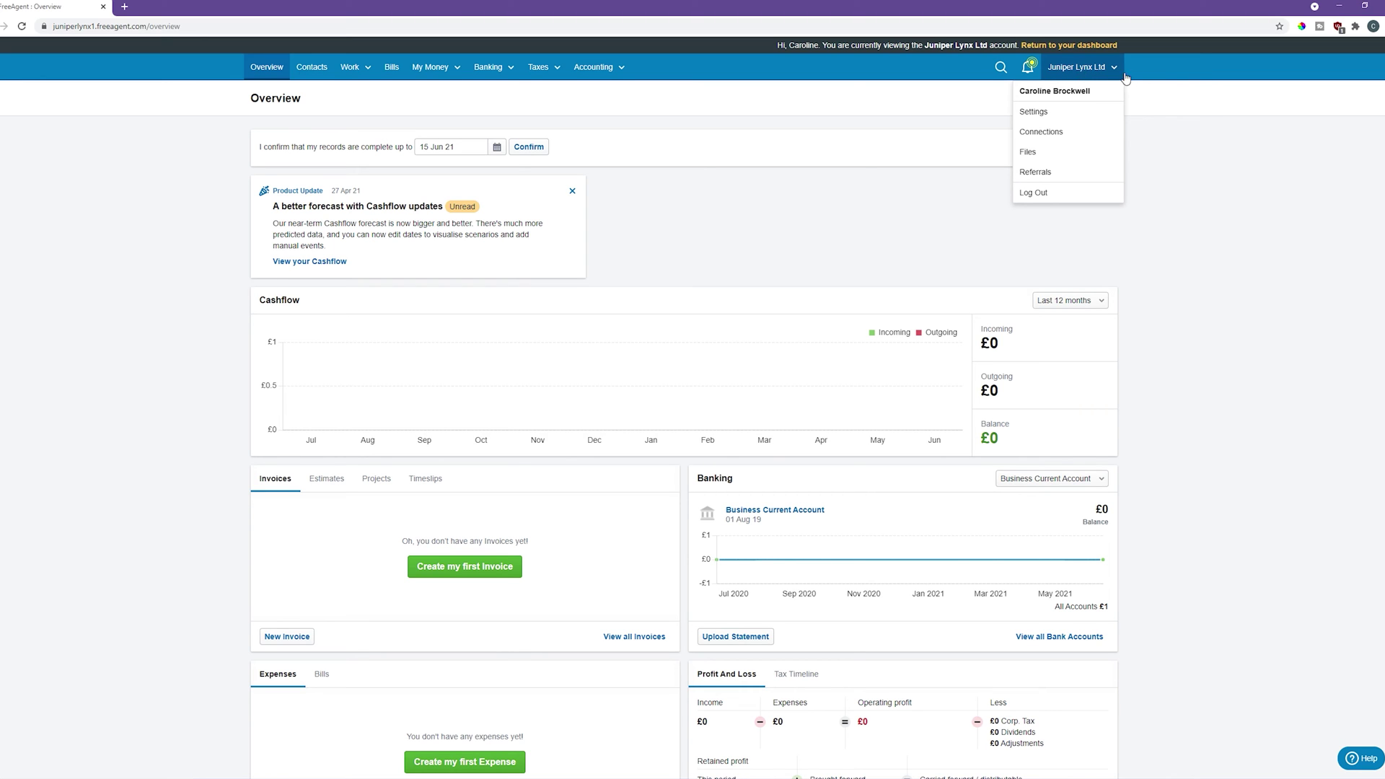
{"action": "left_click", "coordinate": [1040, 112]}
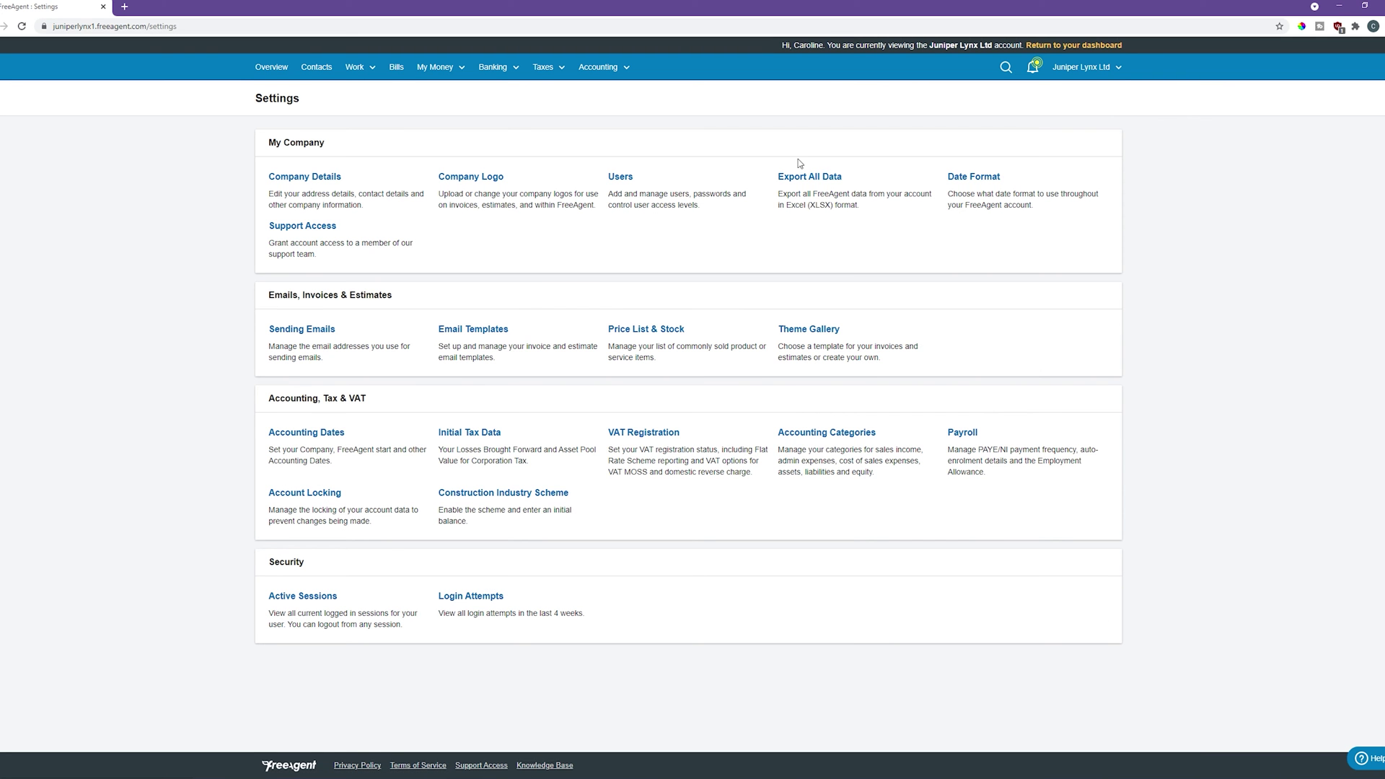
{"action": "left_click_drag", "start_coordinate": [266, 177], "coordinate": [354, 184]}
{"action": "left_click", "coordinate": [294, 182]}
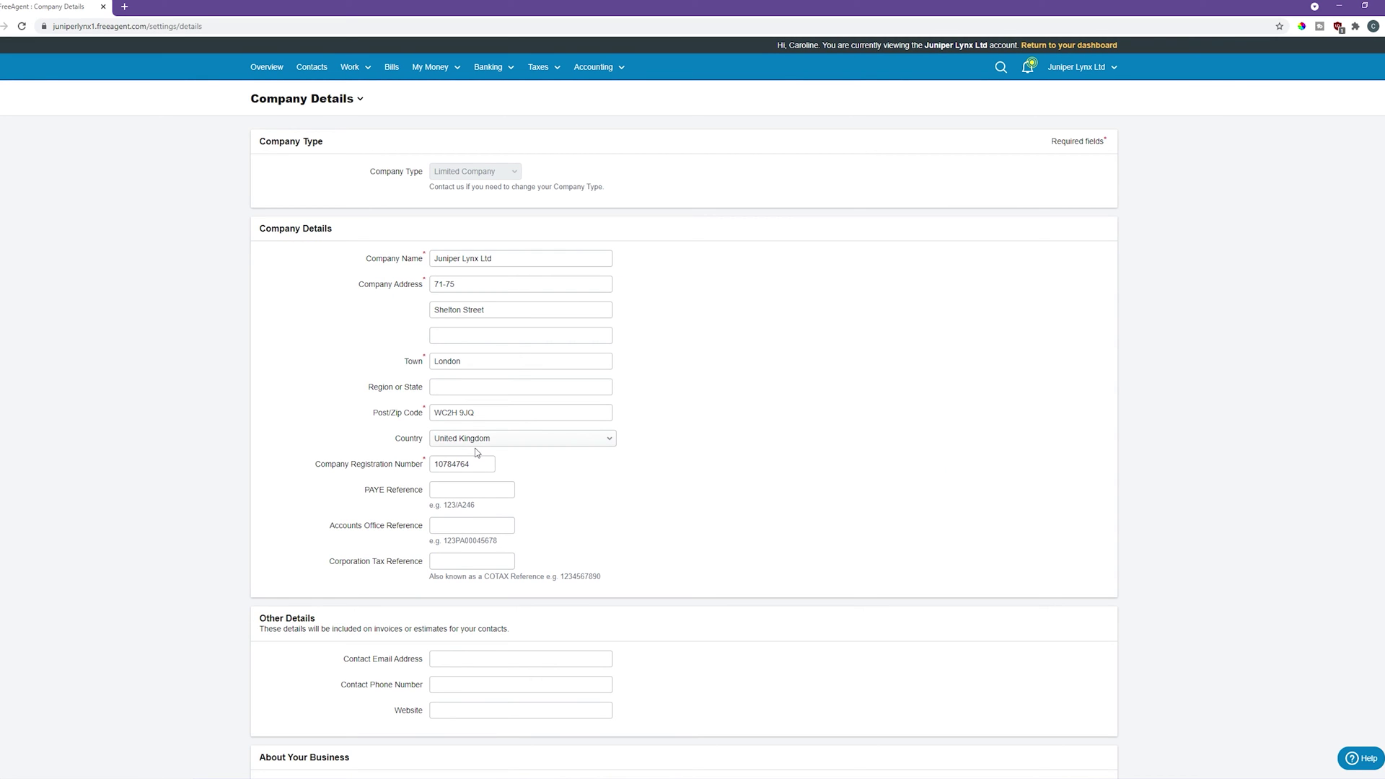
Step: Enter the PAYE reference and the Accounts Office reference in the company details, and save them
{"action": "left_click", "coordinate": [368, 493]}
{"action": "left_click_drag", "start_coordinate": [364, 494], "coordinate": [425, 494]}
{"action": "left_click_drag", "start_coordinate": [334, 529], "coordinate": [425, 527]}
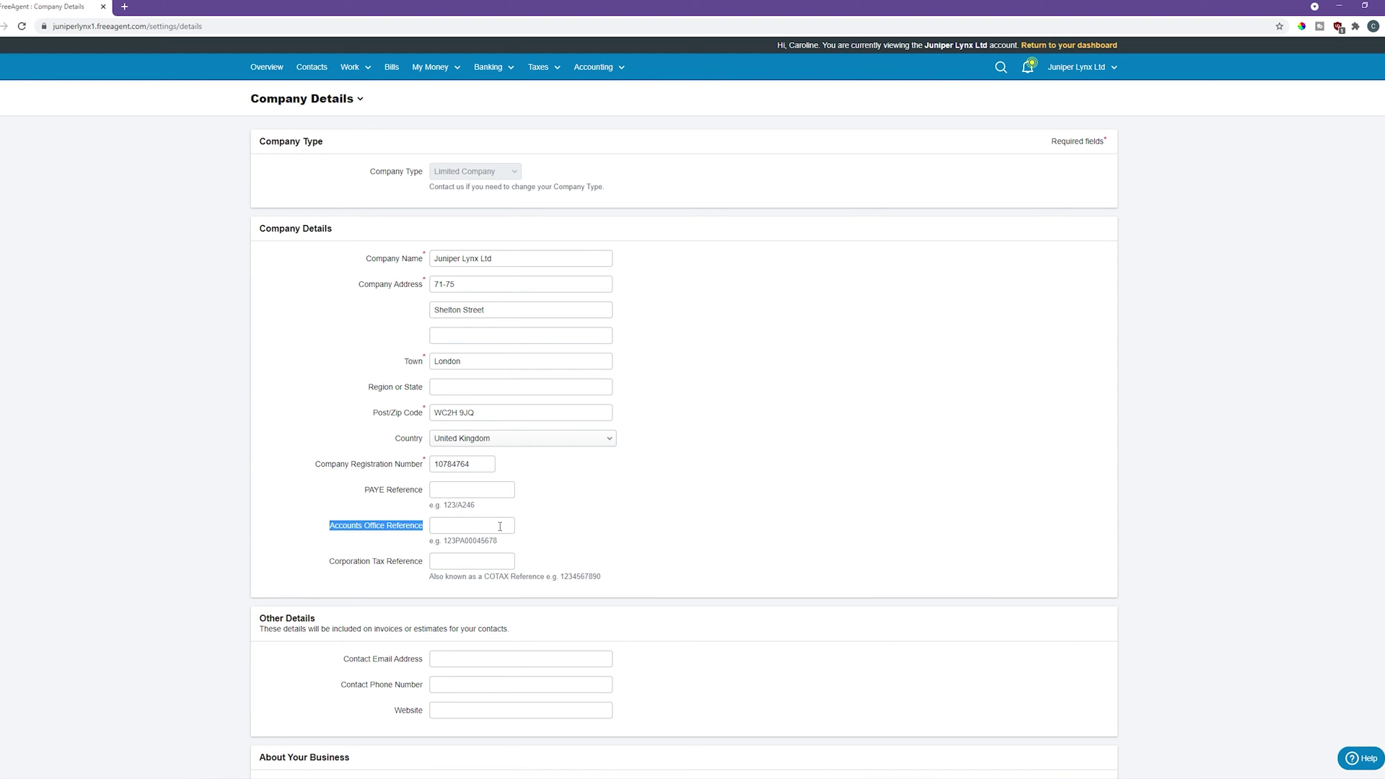
{"action": "left_click", "coordinate": [532, 523]}
{"action": "left_click_drag", "start_coordinate": [456, 512], "coordinate": [451, 512]}
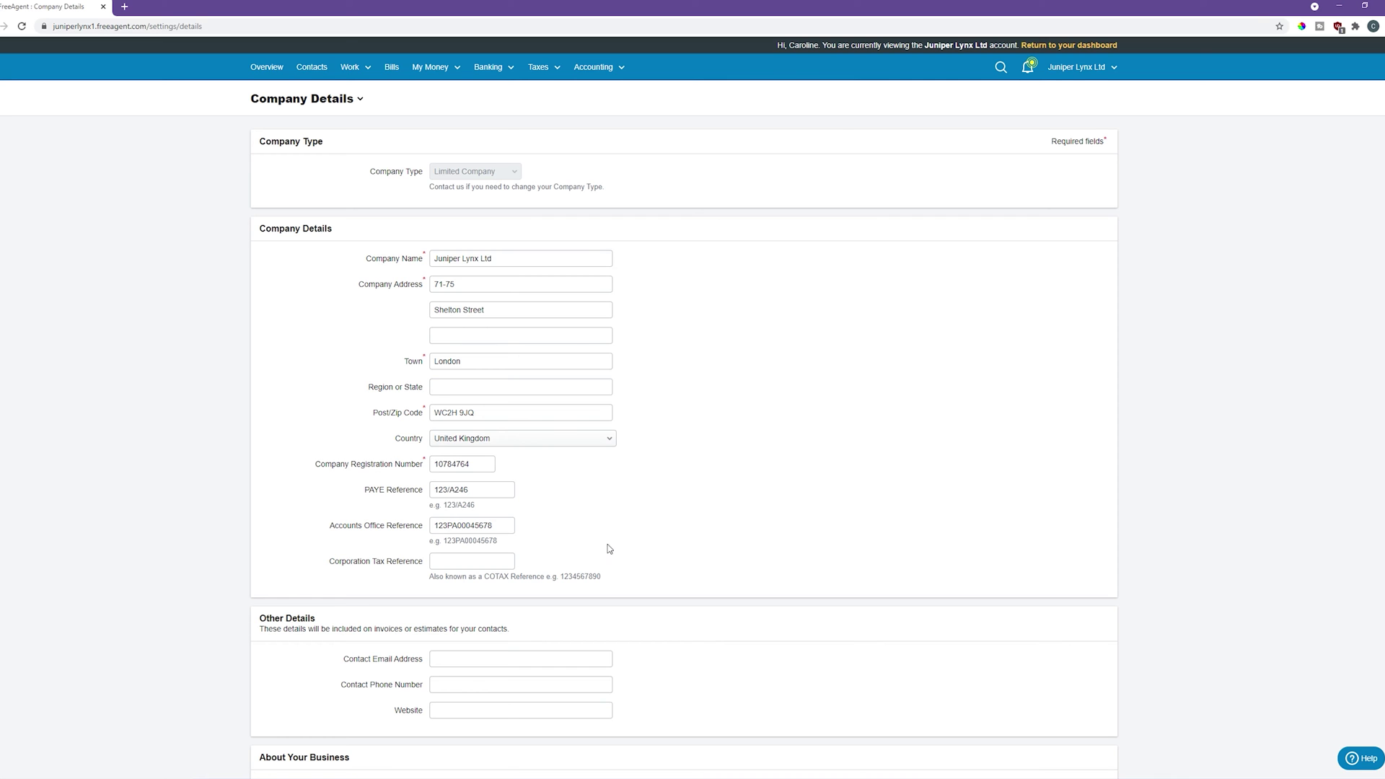
{"action": "scroll", "coordinate": [605, 550], "scroll_direction": "down", "scroll_amount": 2}
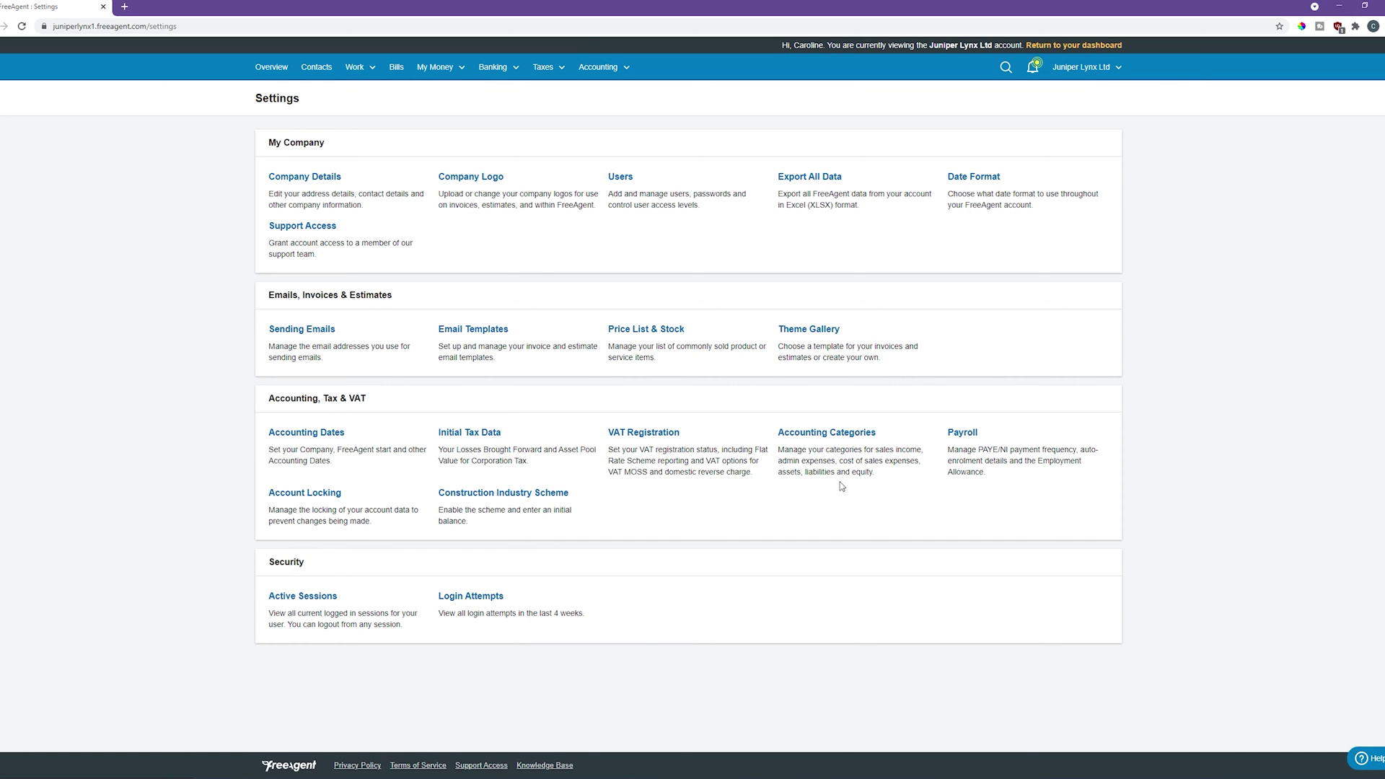
Step: Open the payroll settings and set PAYE and NI payments to Quarterly
{"action": "left_click_drag", "start_coordinate": [943, 442], "coordinate": [974, 462]}
{"action": "left_click", "coordinate": [958, 448]}
{"action": "left_click", "coordinate": [962, 432]}
{"action": "left_click_drag", "start_coordinate": [320, 170], "coordinate": [429, 177]}
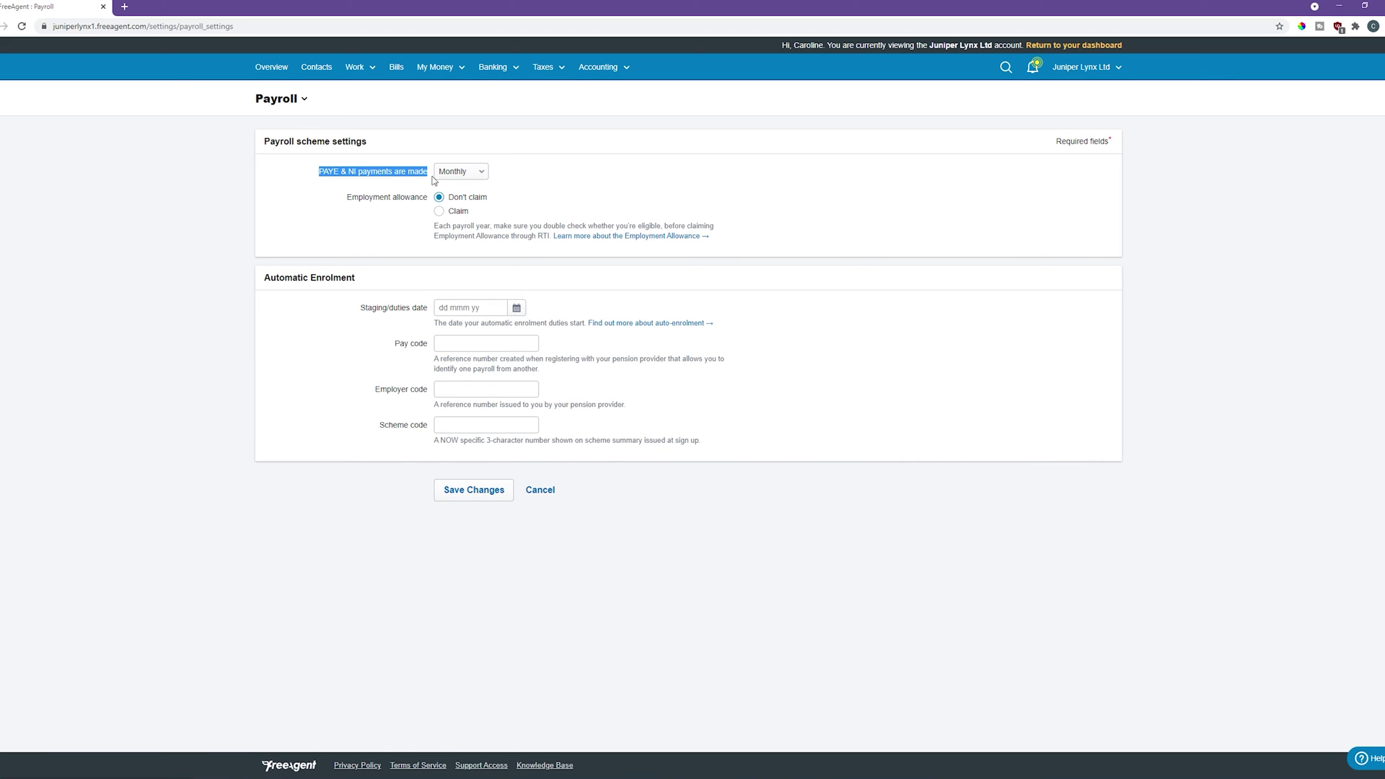
{"action": "left_click", "coordinate": [466, 178]}
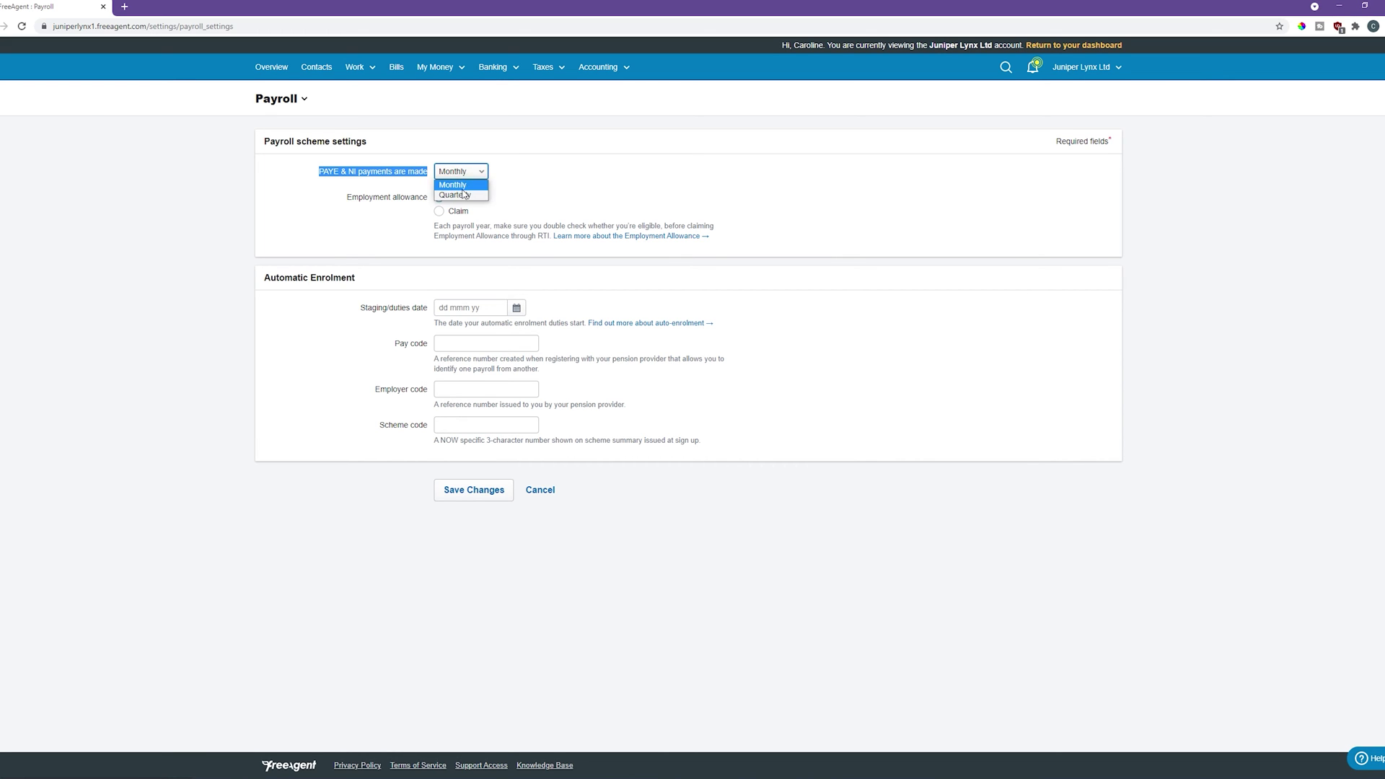
{"action": "left_click", "coordinate": [465, 195]}
{"action": "left_click", "coordinate": [310, 202]}
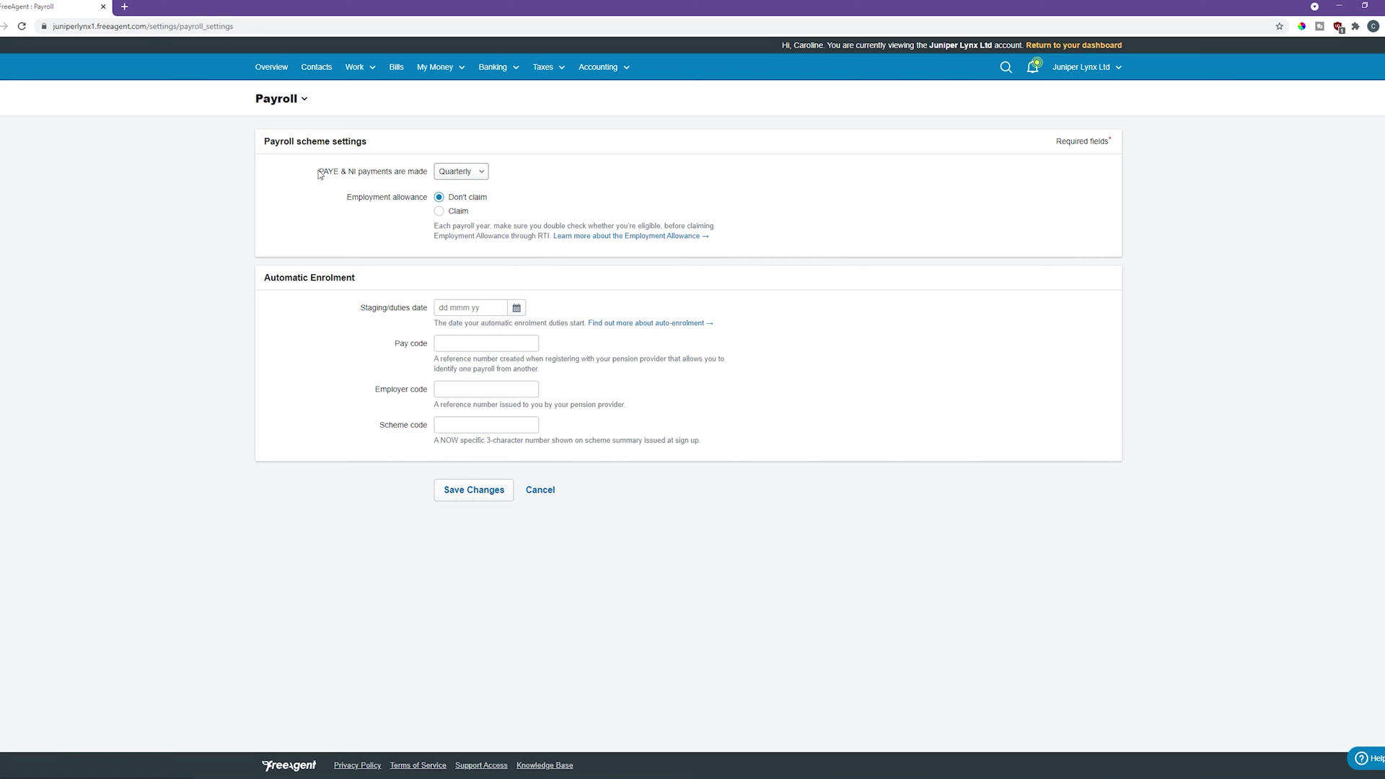
Step: Examine the employment allowance options and the automatic enrolment fields, including the staging/duties date, in the payroll settings
{"action": "left_click_drag", "start_coordinate": [347, 198], "coordinate": [424, 205]}
{"action": "left_click", "coordinate": [411, 221]}
{"action": "mouse_move", "coordinate": [488, 205]}
{"action": "left_mouse_down"}
{"action": "mouse_move", "coordinate": [498, 225]}
{"action": "mouse_move", "coordinate": [489, 205]}
{"action": "left_mouse_up"}
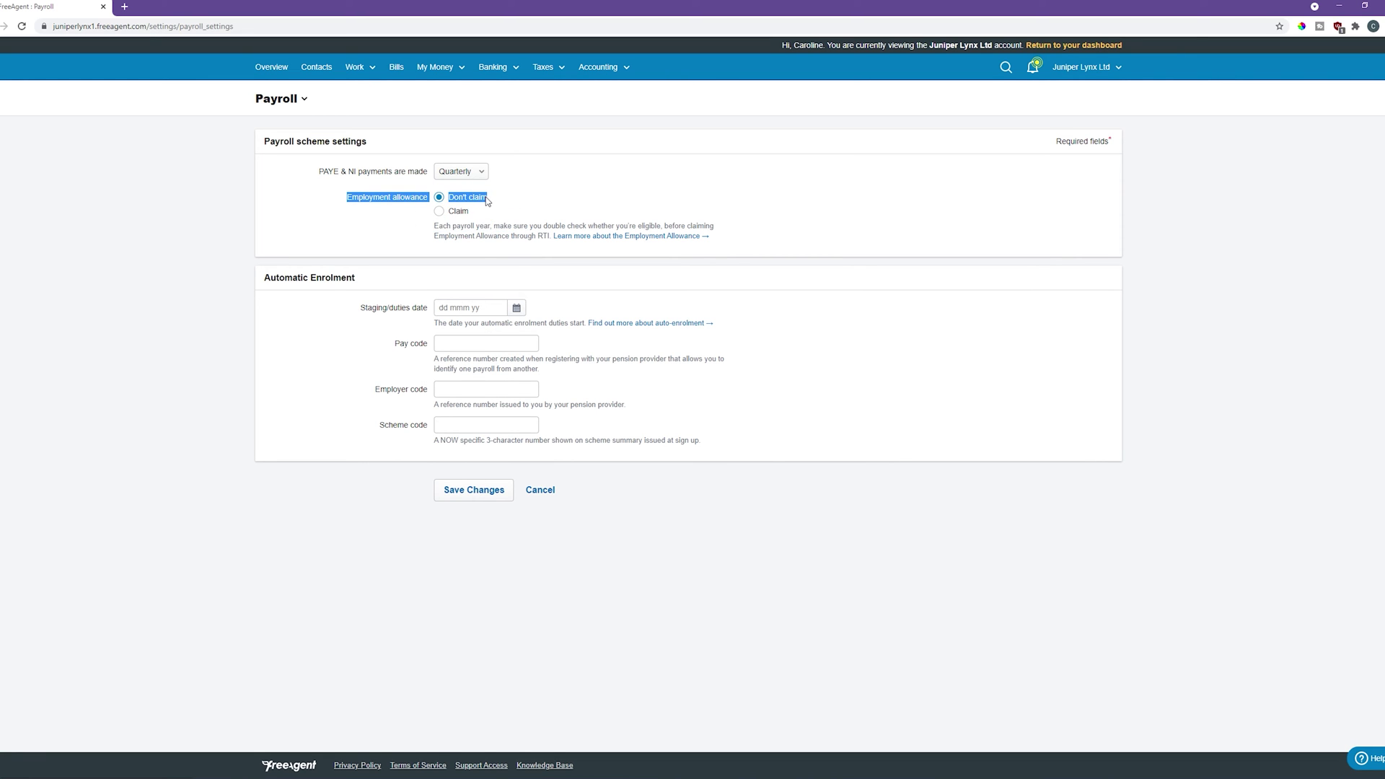
{"action": "left_click", "coordinate": [320, 220]}
{"action": "left_click_drag", "start_coordinate": [345, 197], "coordinate": [428, 200]}
{"action": "left_click", "coordinate": [372, 207]}
{"action": "left_click_drag", "start_coordinate": [262, 279], "coordinate": [609, 451]}
{"action": "left_click", "coordinate": [767, 455]}
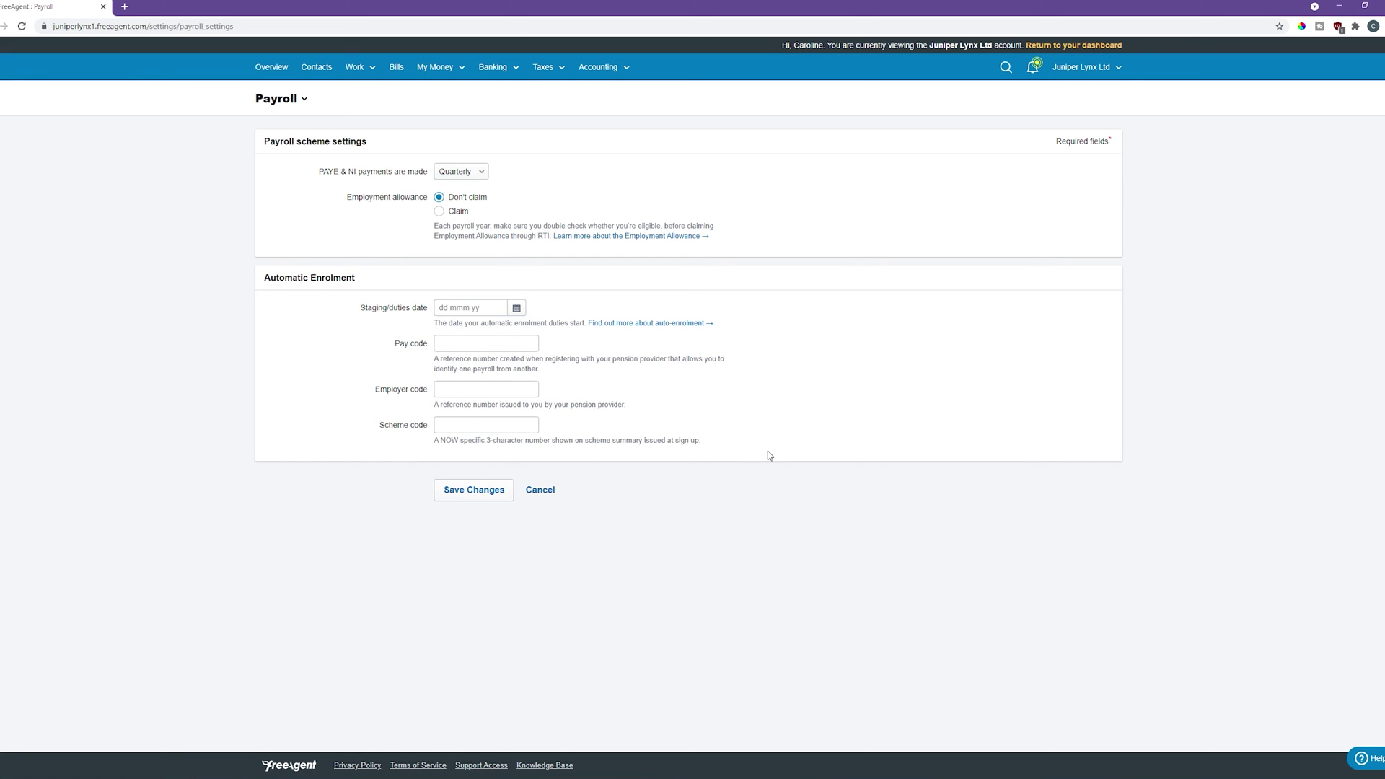
{"action": "left_click_drag", "start_coordinate": [768, 455], "coordinate": [386, 371]}
{"action": "left_click", "coordinate": [335, 341]}
{"action": "left_click_drag", "start_coordinate": [417, 309], "coordinate": [409, 319]}
{"action": "left_click", "coordinate": [382, 308]}
{"action": "left_click_drag", "start_coordinate": [363, 309], "coordinate": [429, 313]}
{"action": "left_click", "coordinate": [425, 314]}
Step: Confirm Quarterly as the PAYE and NI payment frequency and save the payroll settings
{"action": "left_click", "coordinate": [465, 173]}
{"action": "left_click", "coordinate": [472, 195]}
{"action": "left_click", "coordinate": [492, 496]}
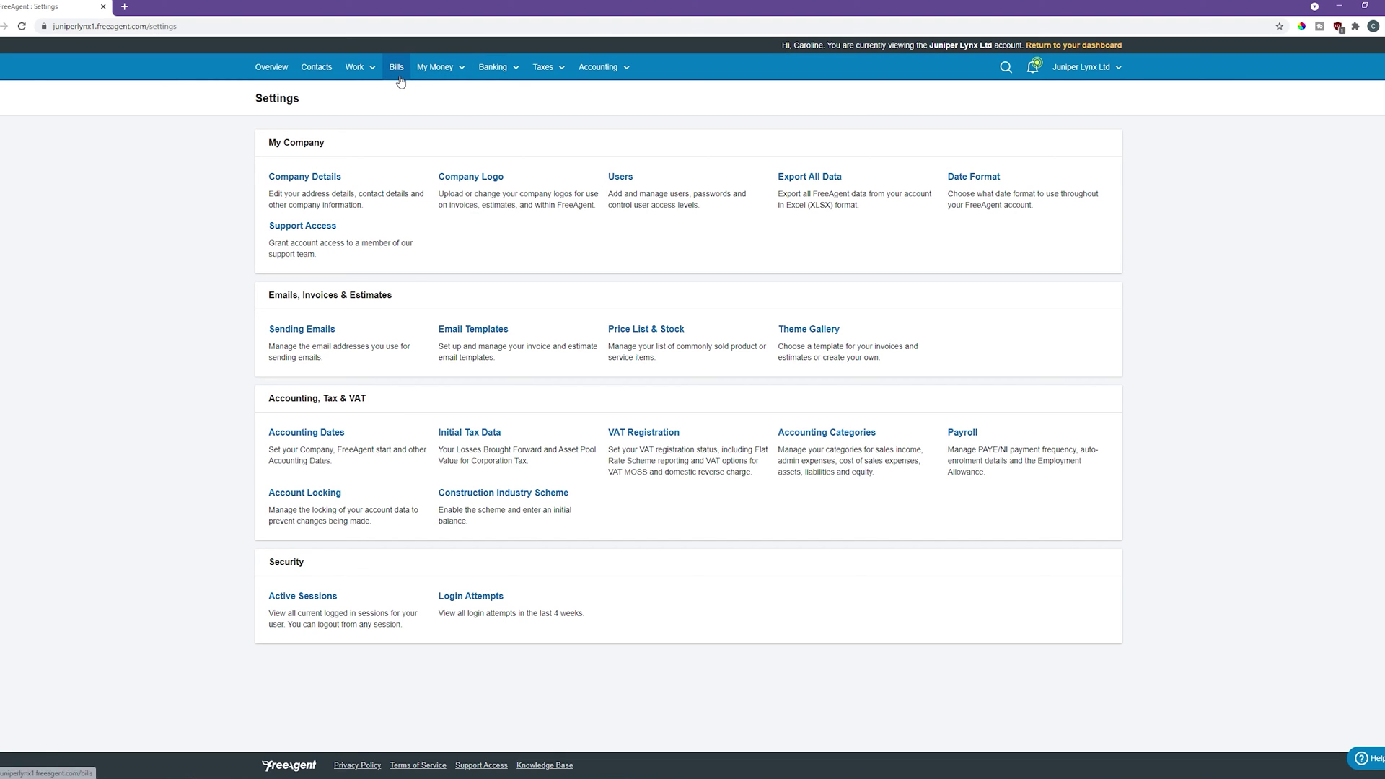
Step: Start payroll setup for 2021/22 from Month 3 (6 June - 5 July) for the preselected user
{"action": "left_click", "coordinate": [445, 76]}
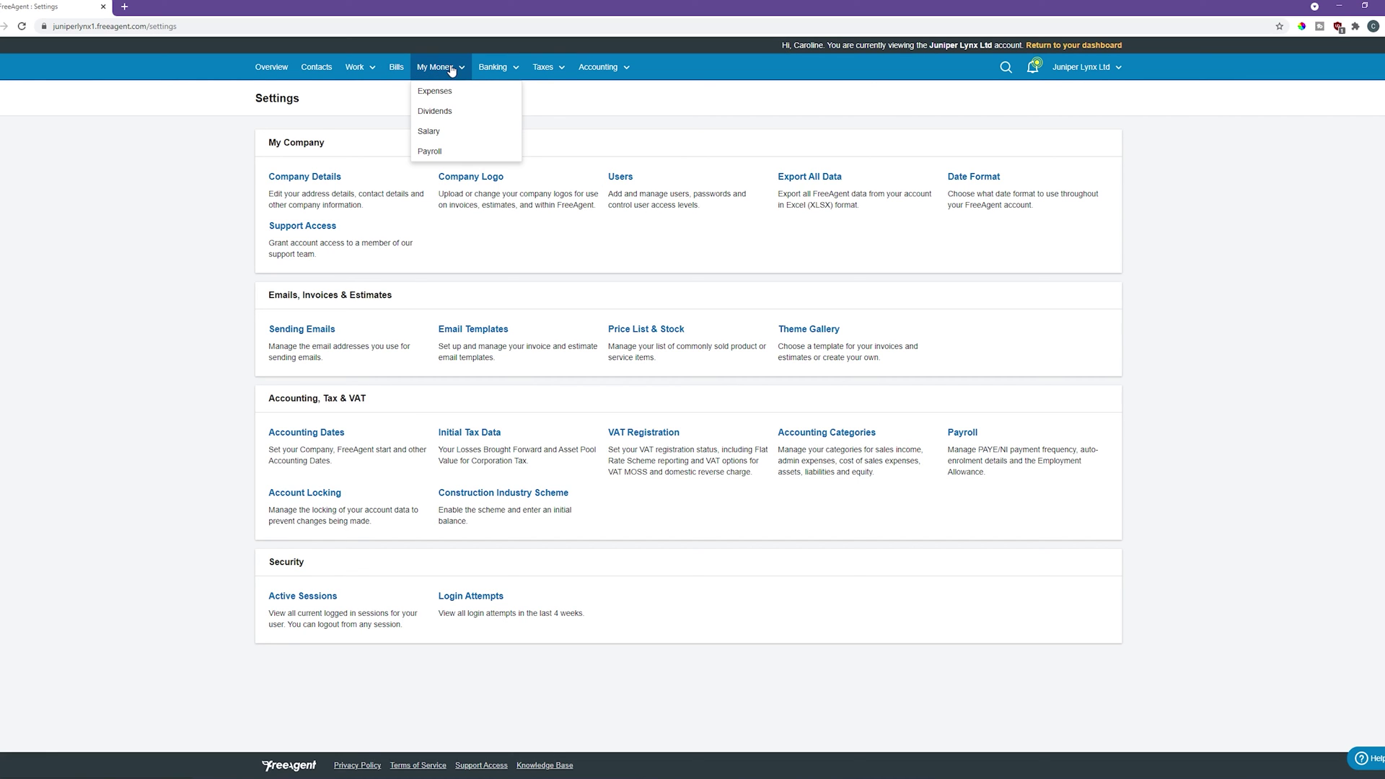
{"action": "left_click", "coordinate": [450, 153]}
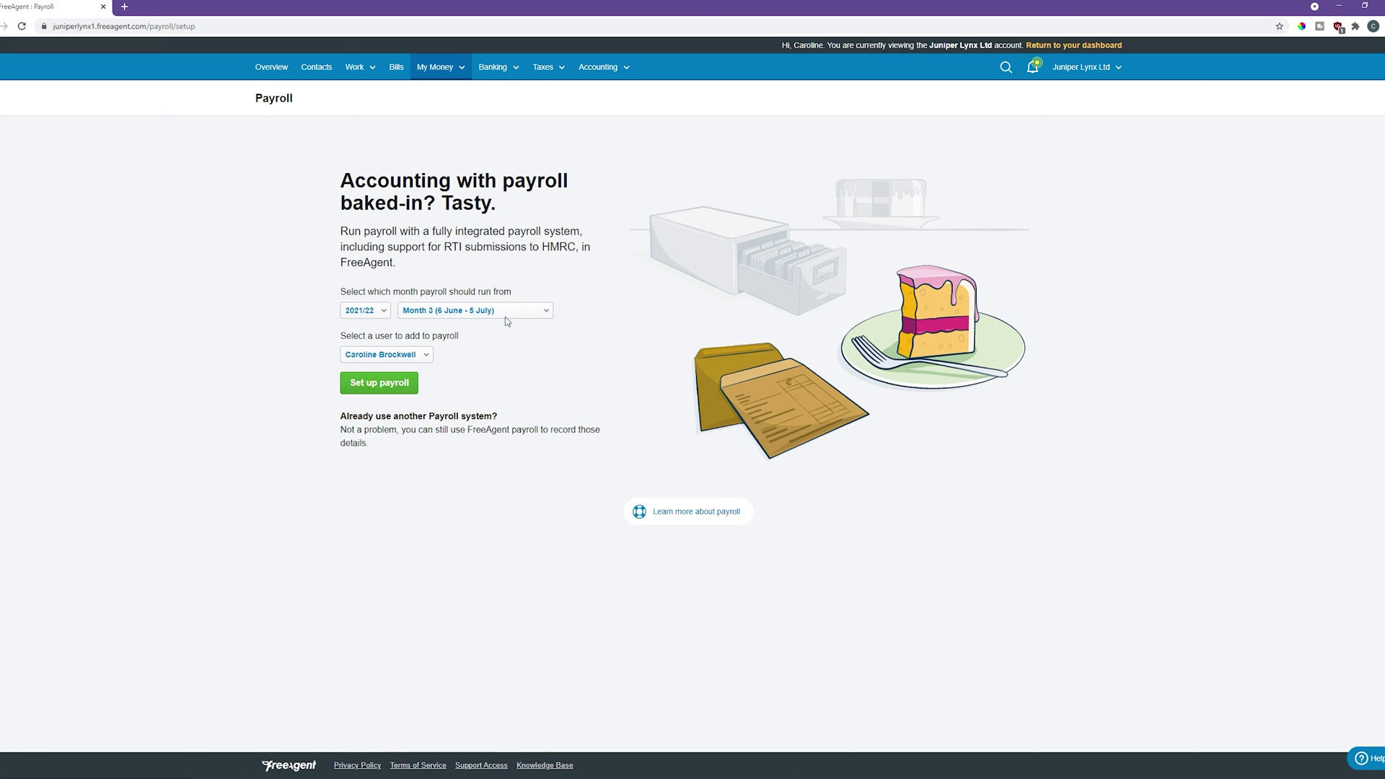
{"action": "left_click", "coordinate": [461, 315]}
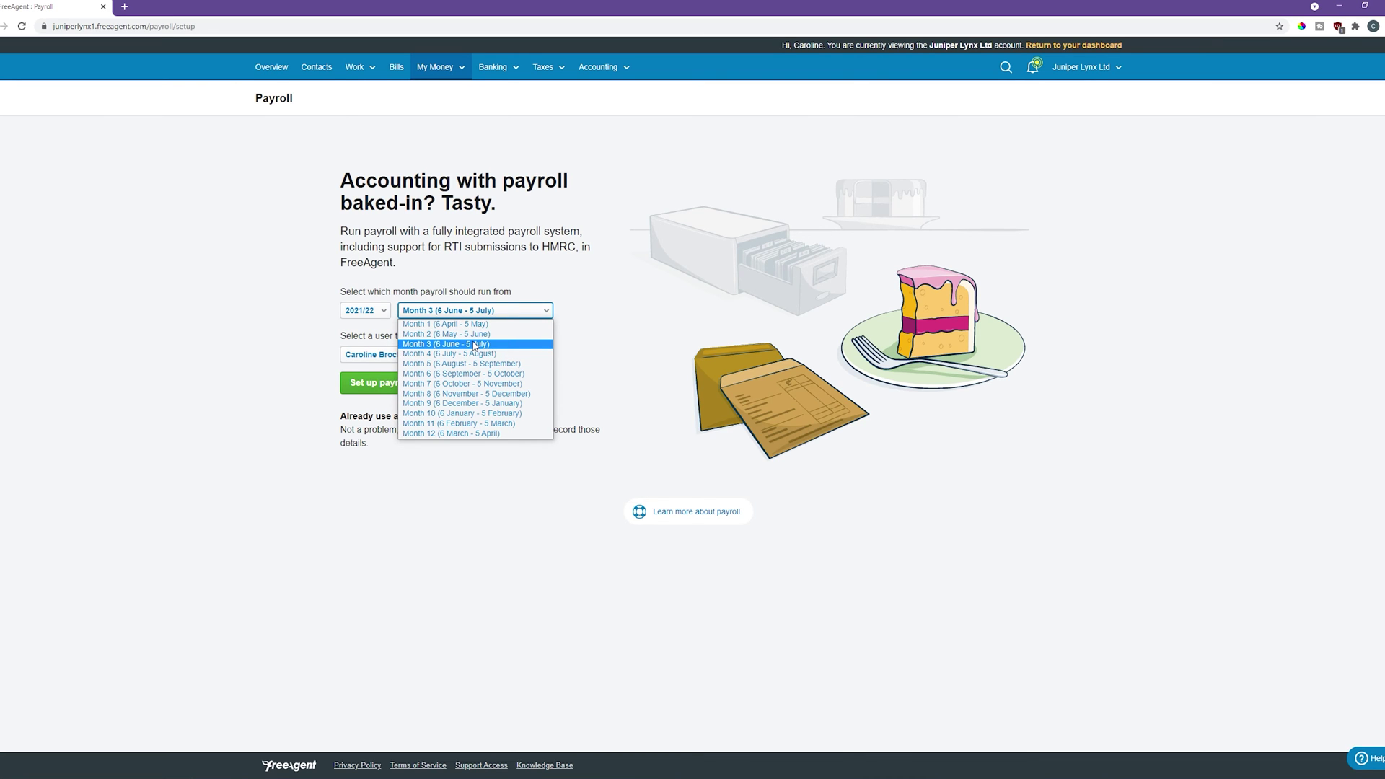
{"action": "left_click", "coordinate": [474, 344]}
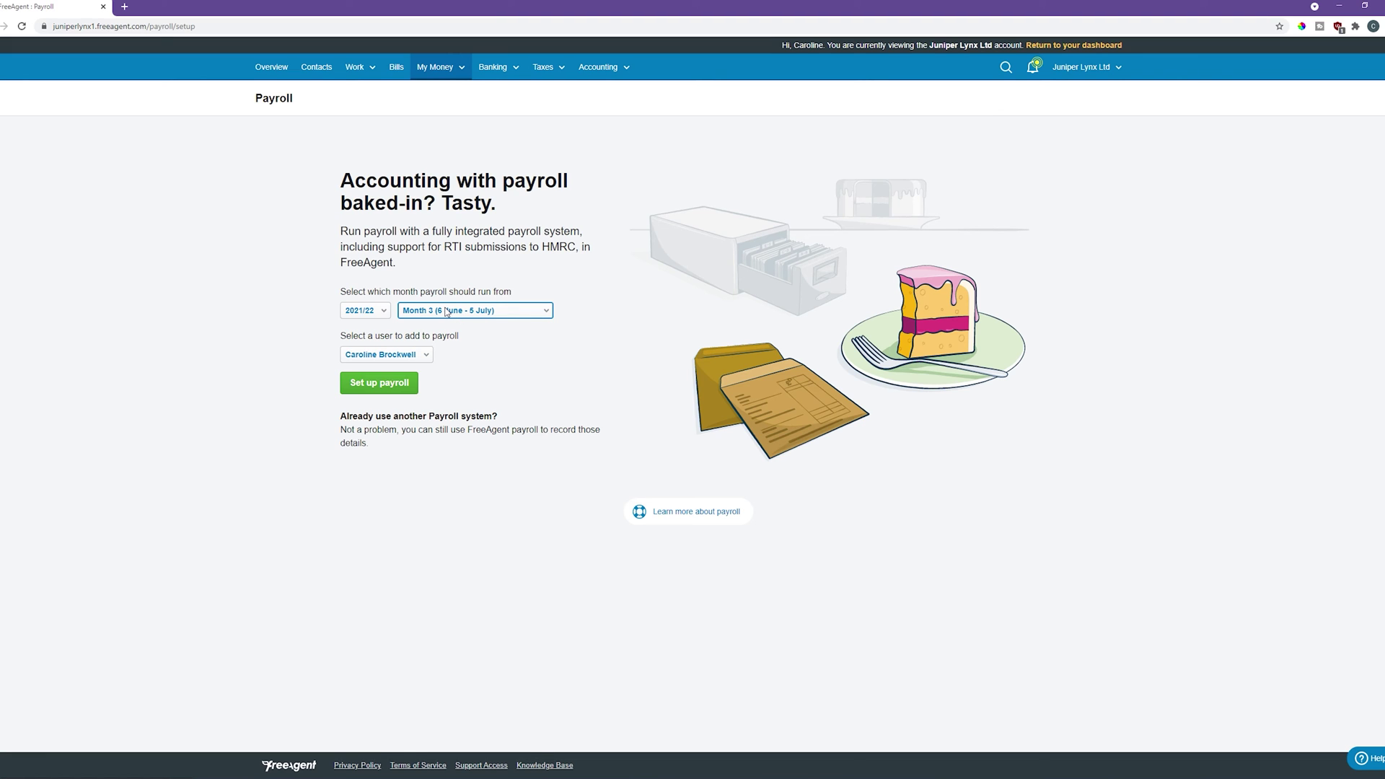
{"action": "left_click", "coordinate": [395, 386]}
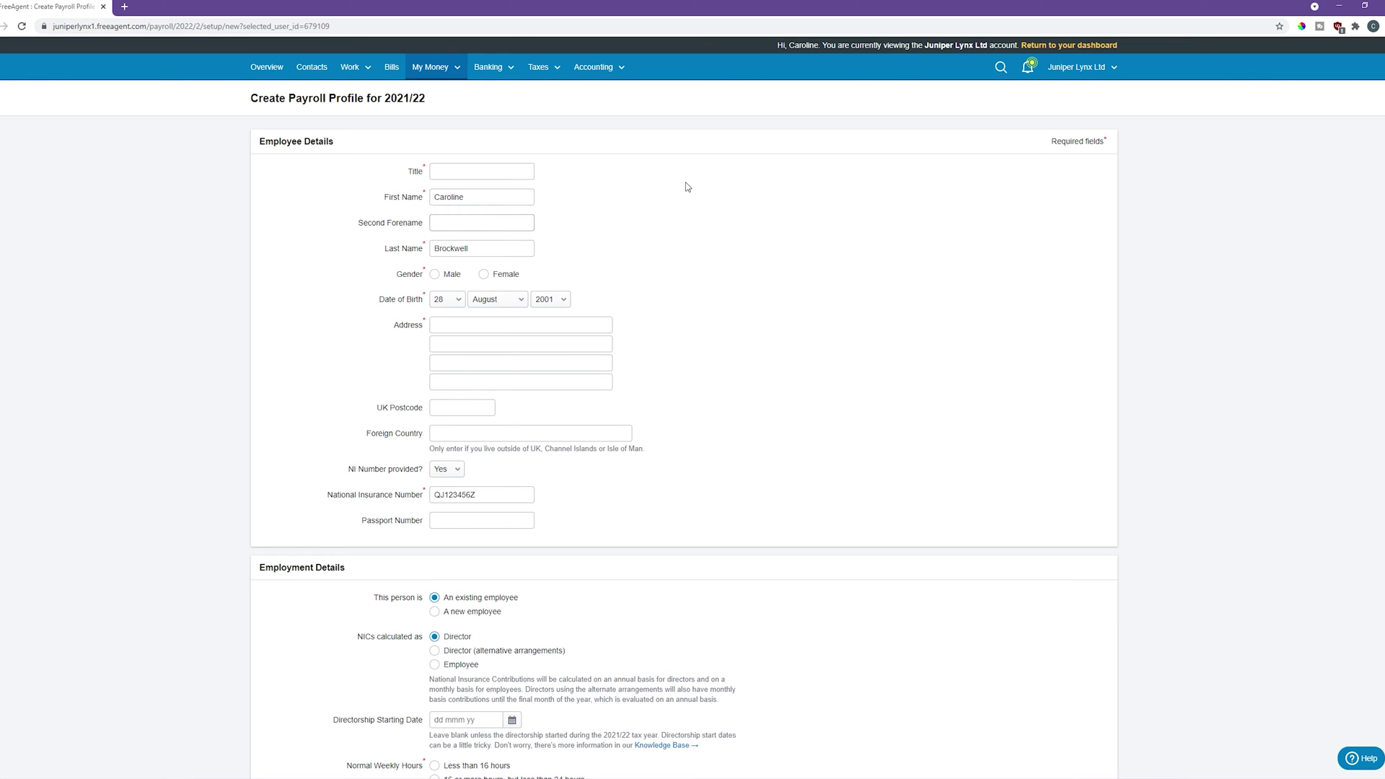
{"action": "left_click", "coordinate": [1078, 72]}
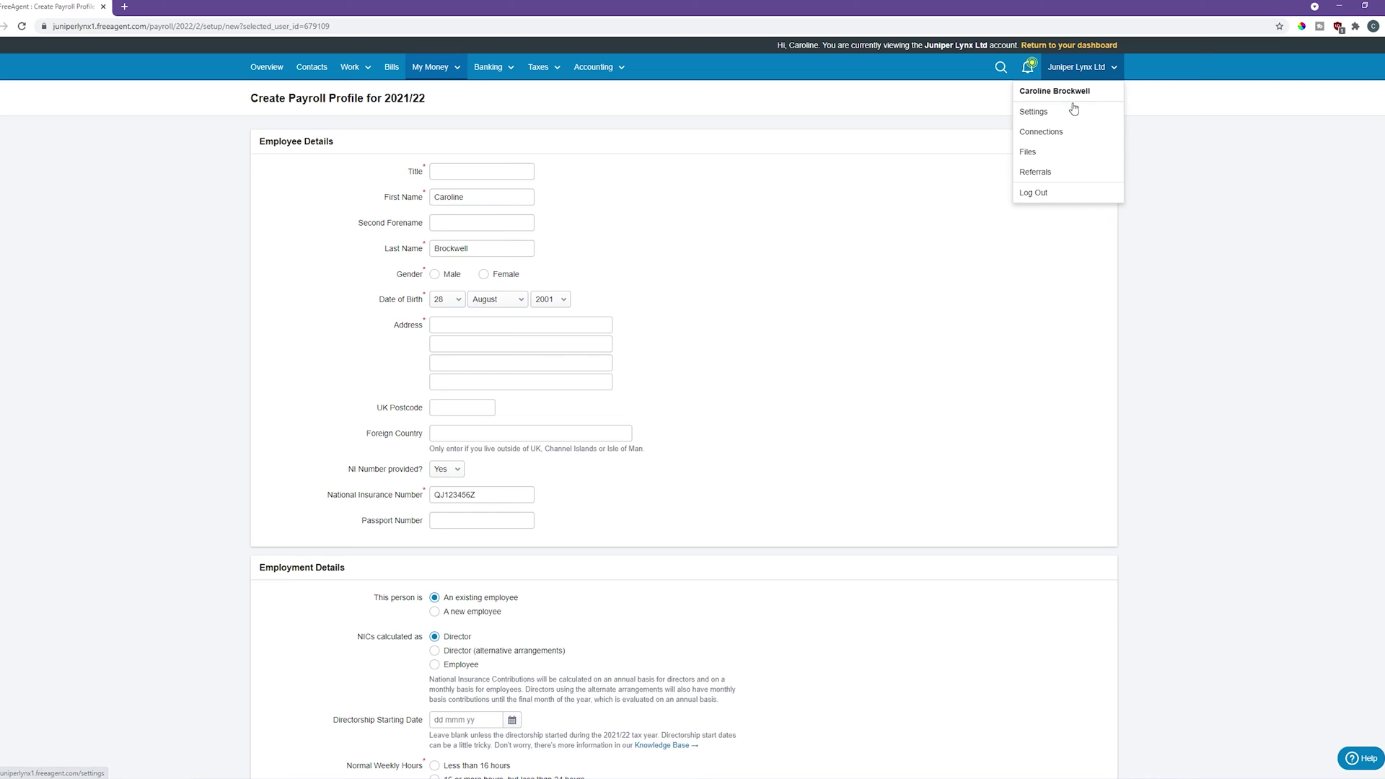
{"action": "right_click", "coordinate": [1040, 112]}
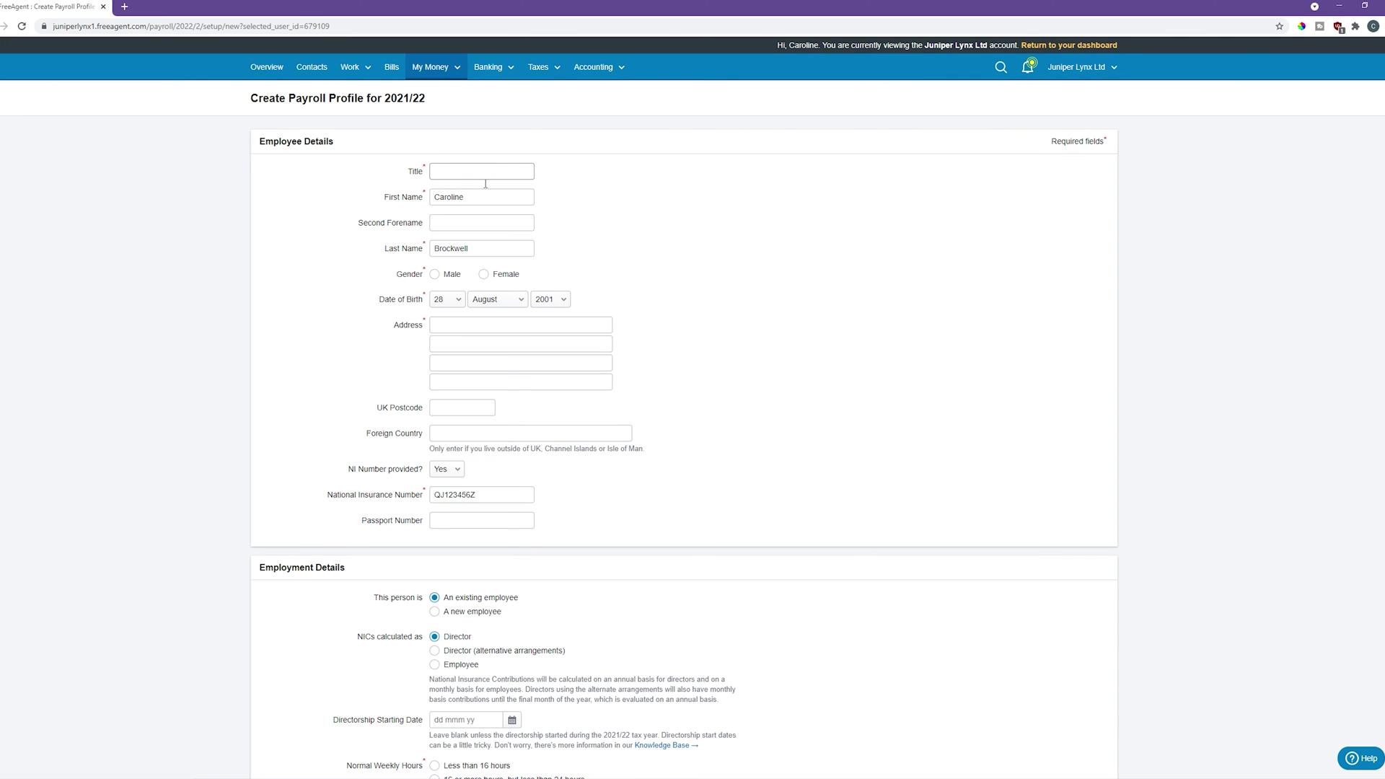
Step: Fill in the employee's title as Mrs, gender as Female, and the home address and postcode in the payroll profile
{"action": "left_click", "coordinate": [485, 173]}
{"action": "type", "text": "Mrs"}
{"action": "left_click", "coordinate": [483, 274]}
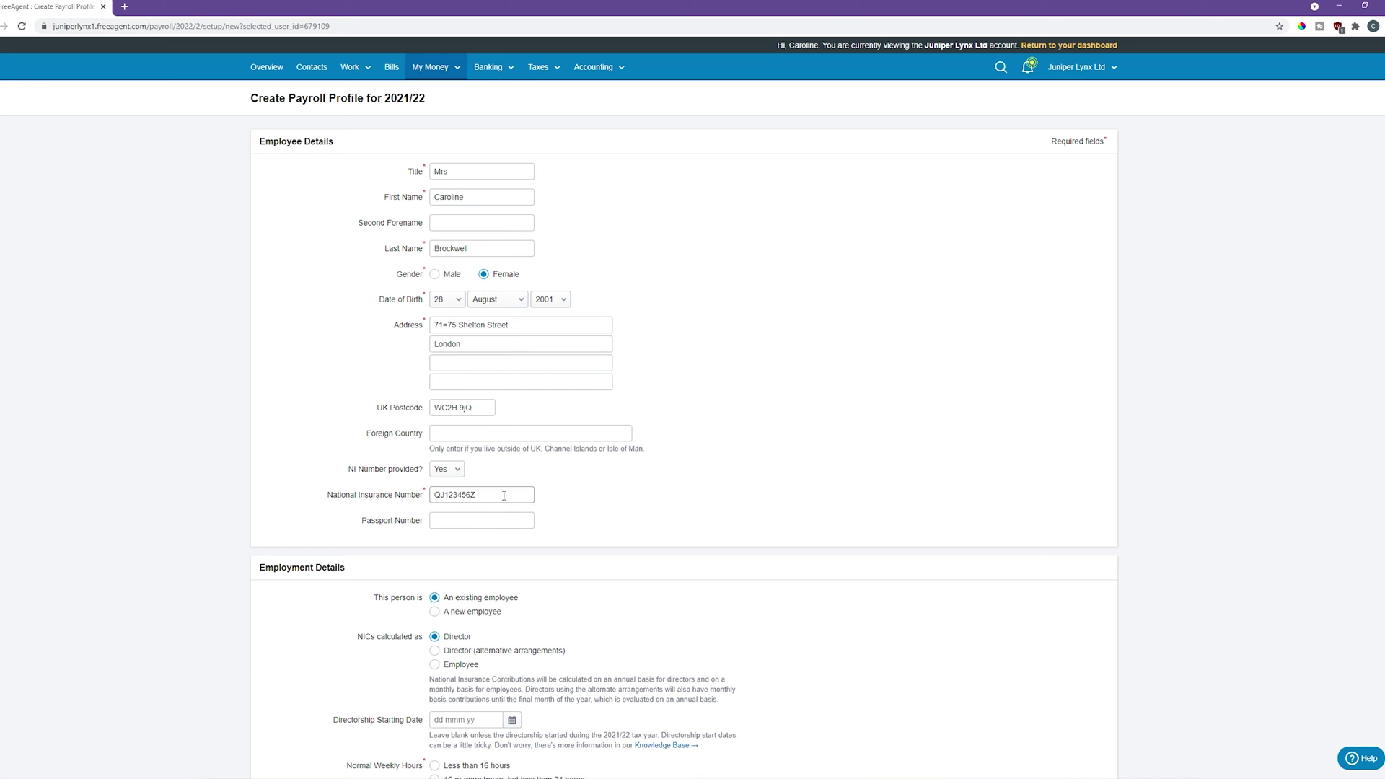
{"action": "double_click", "coordinate": [504, 496]}
{"action": "left_click_drag", "start_coordinate": [683, 310], "coordinate": [401, 294]}
{"action": "left_click", "coordinate": [374, 302]}
Step: Mark the person as a new employee and set the employee start date to 25 Jun 21
{"action": "scroll", "coordinate": [663, 442], "scroll_direction": "down", "scroll_amount": 1}
{"action": "scroll", "coordinate": [663, 443], "scroll_direction": "down", "scroll_amount": 4}
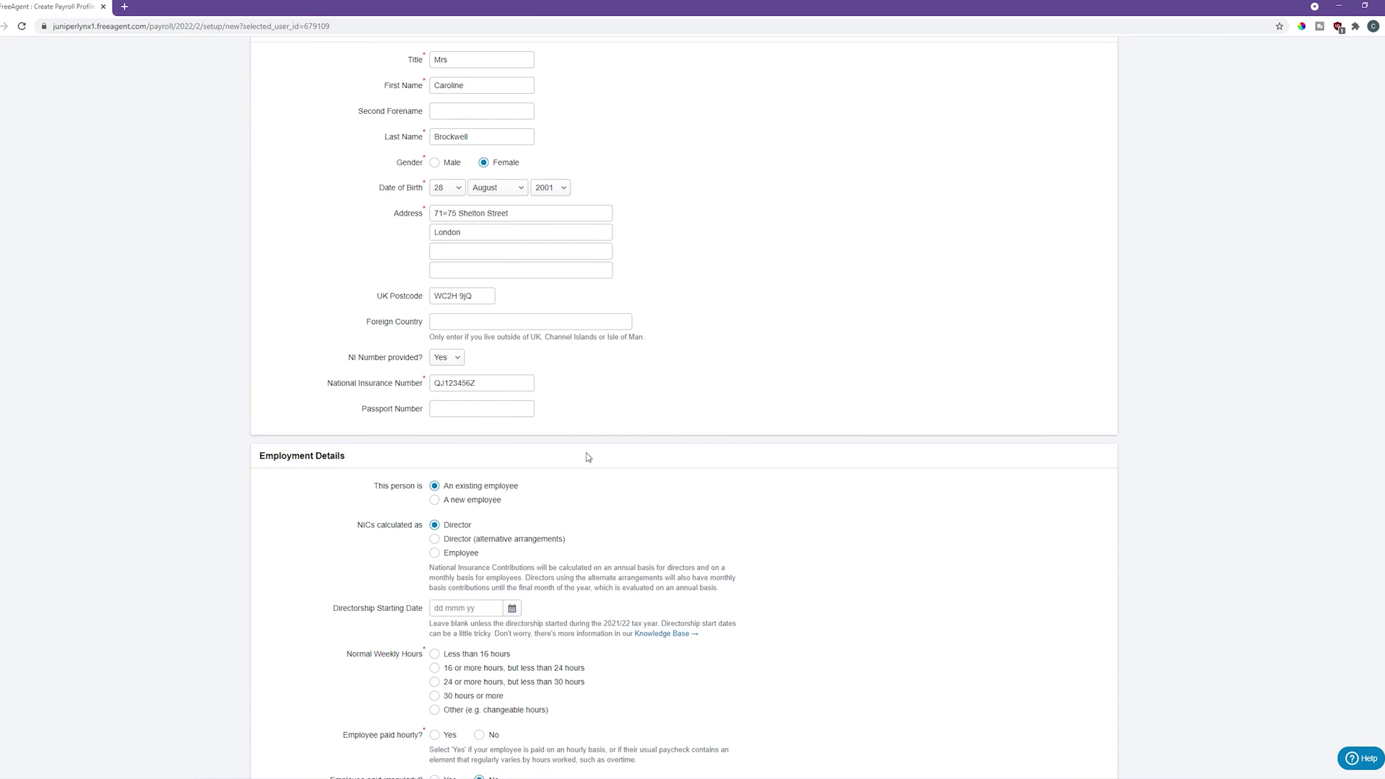
{"action": "scroll", "coordinate": [639, 394], "scroll_direction": "down", "scroll_amount": 1}
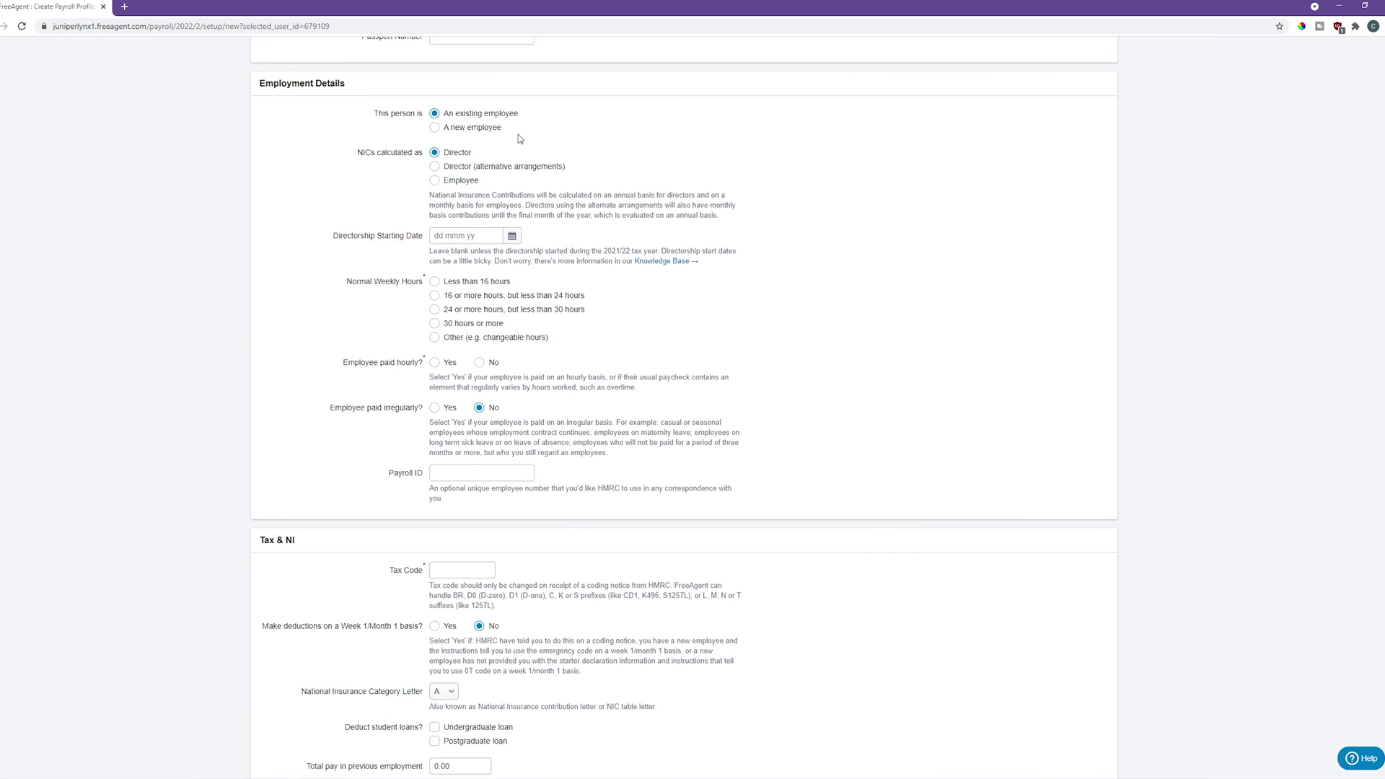
{"action": "scroll", "coordinate": [517, 134], "scroll_direction": "up", "scroll_amount": 1}
{"action": "scroll", "coordinate": [517, 134], "scroll_direction": "down", "scroll_amount": 1}
{"action": "triple_click", "coordinate": [496, 110]}
{"action": "left_click", "coordinate": [497, 110]}
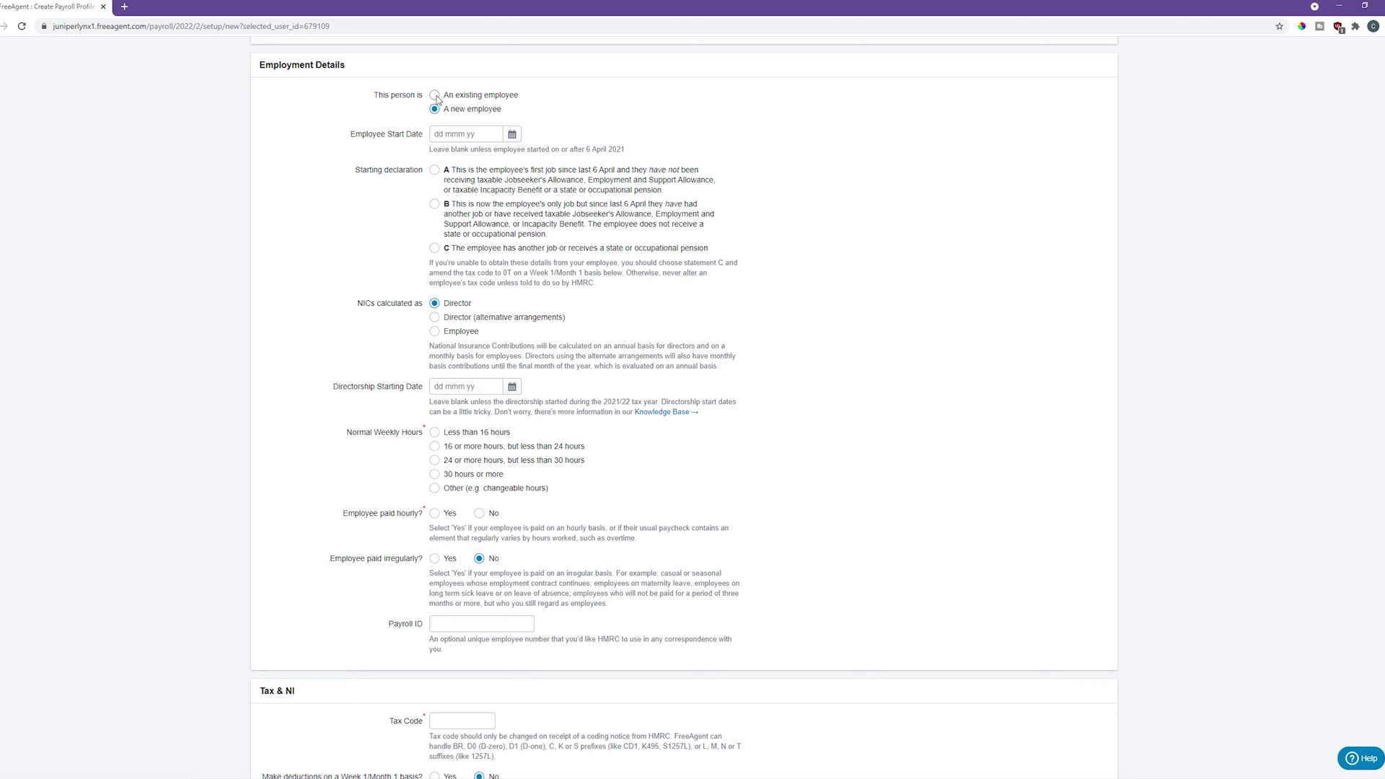
{"action": "left_click", "coordinate": [513, 134]}
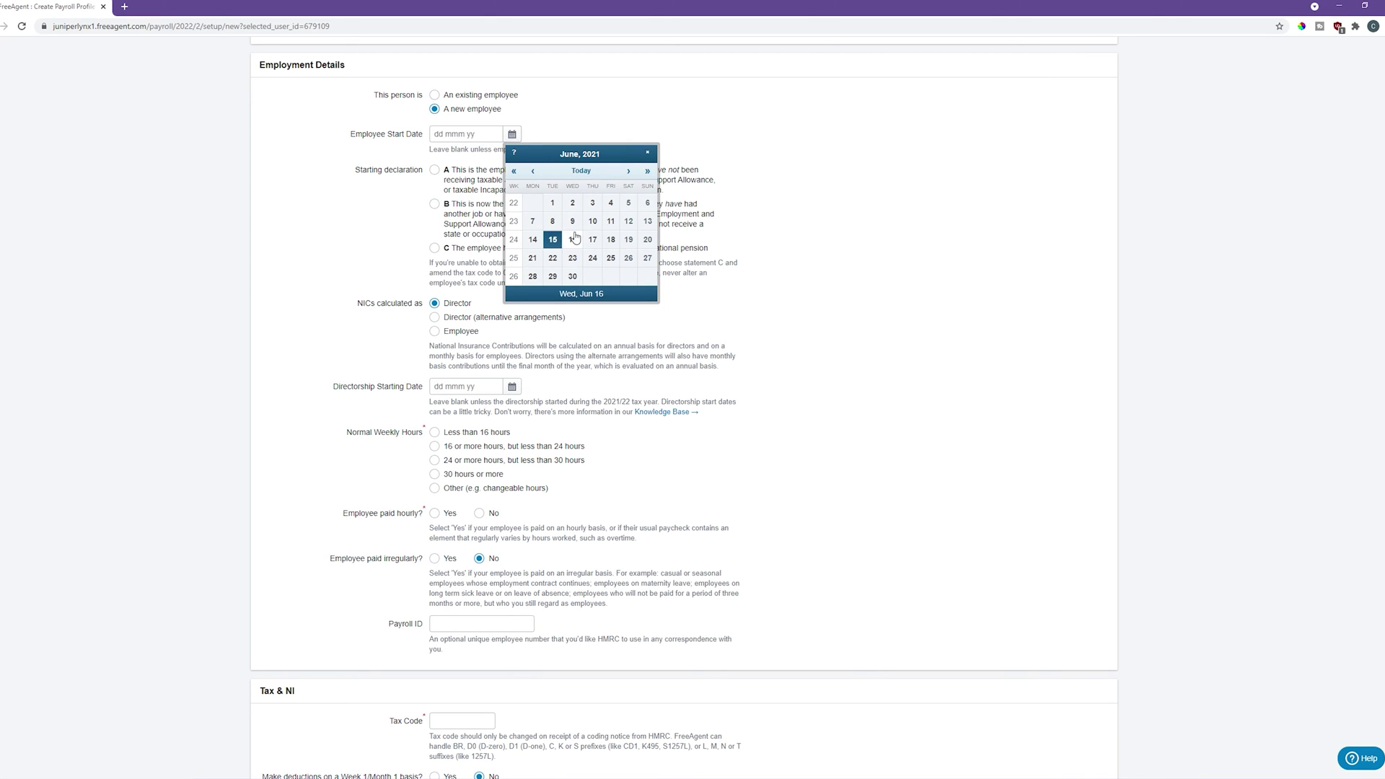
{"action": "left_click", "coordinate": [610, 258]}
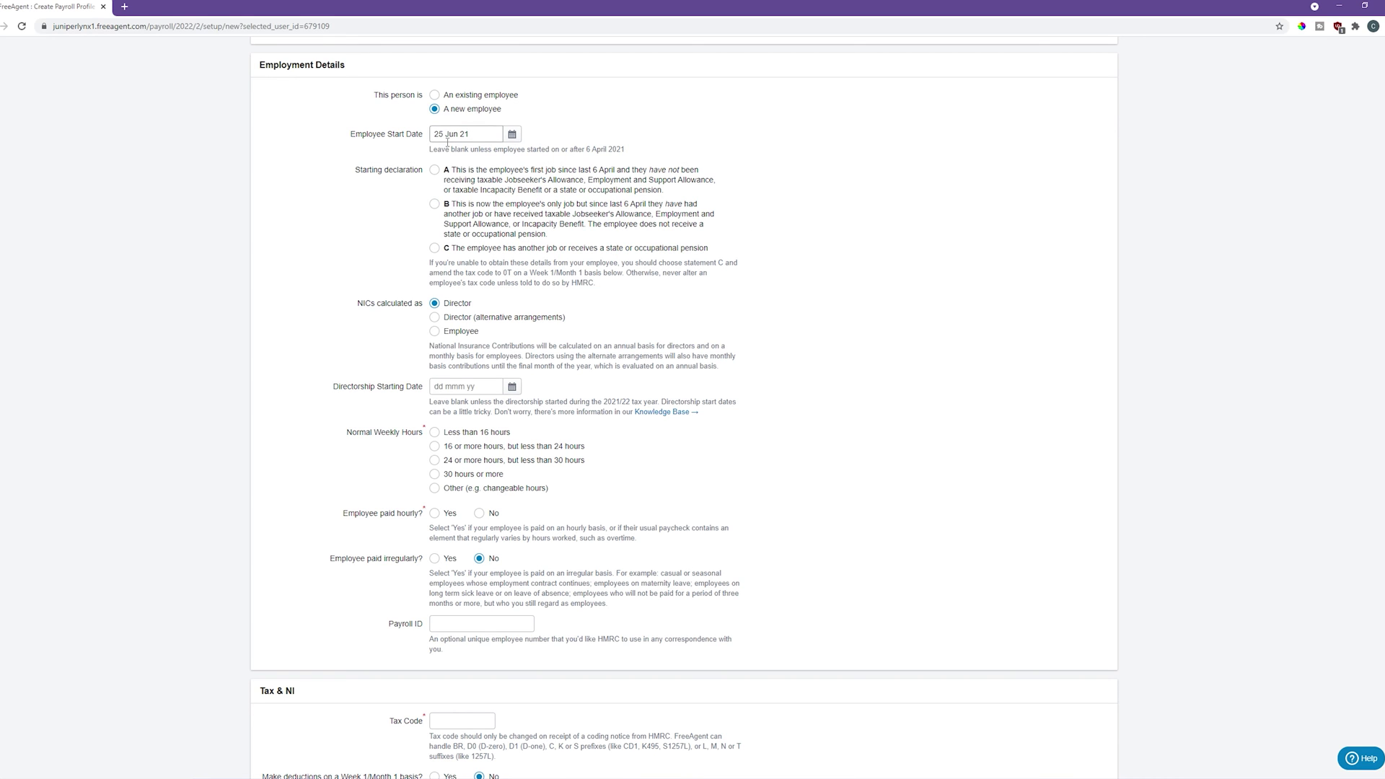
Step: Review the starting declaration statements and choose statement A, the employee's first job since last 6 April
{"action": "left_click_drag", "start_coordinate": [354, 170], "coordinate": [422, 175]}
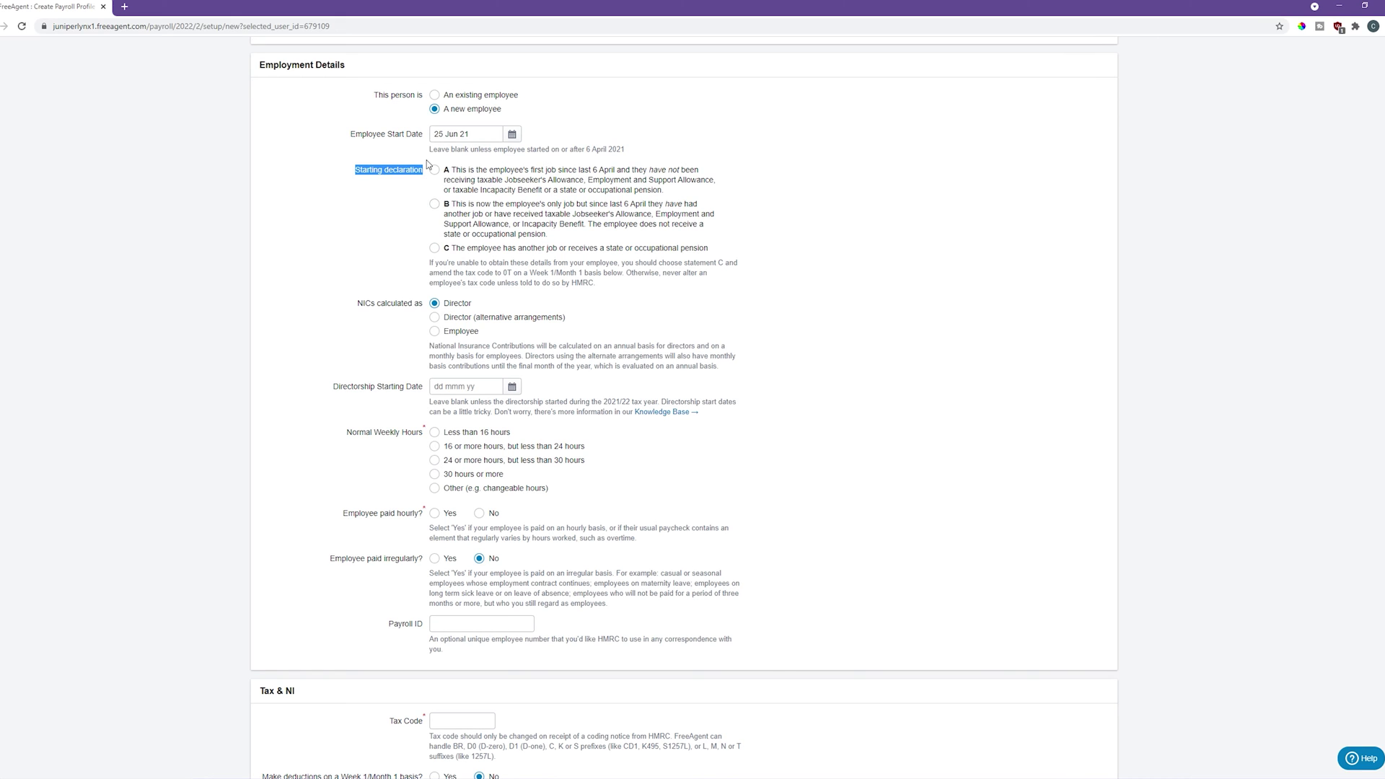
{"action": "left_click", "coordinate": [566, 179]}
{"action": "left_click", "coordinate": [503, 214]}
{"action": "left_click", "coordinate": [436, 251]}
{"action": "left_click_drag", "start_coordinate": [710, 261], "coordinate": [405, 256]}
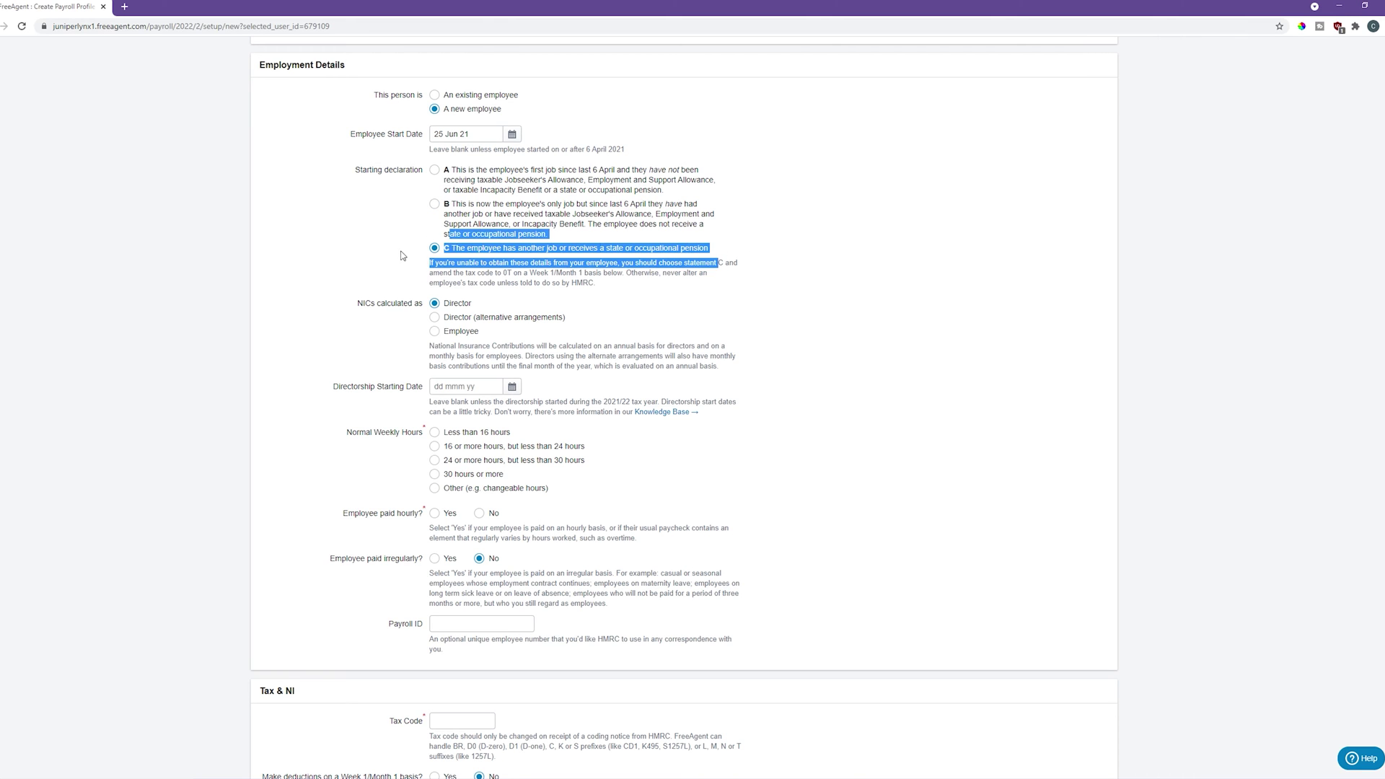
{"action": "left_click", "coordinate": [405, 256]}
{"action": "left_click", "coordinate": [434, 170]}
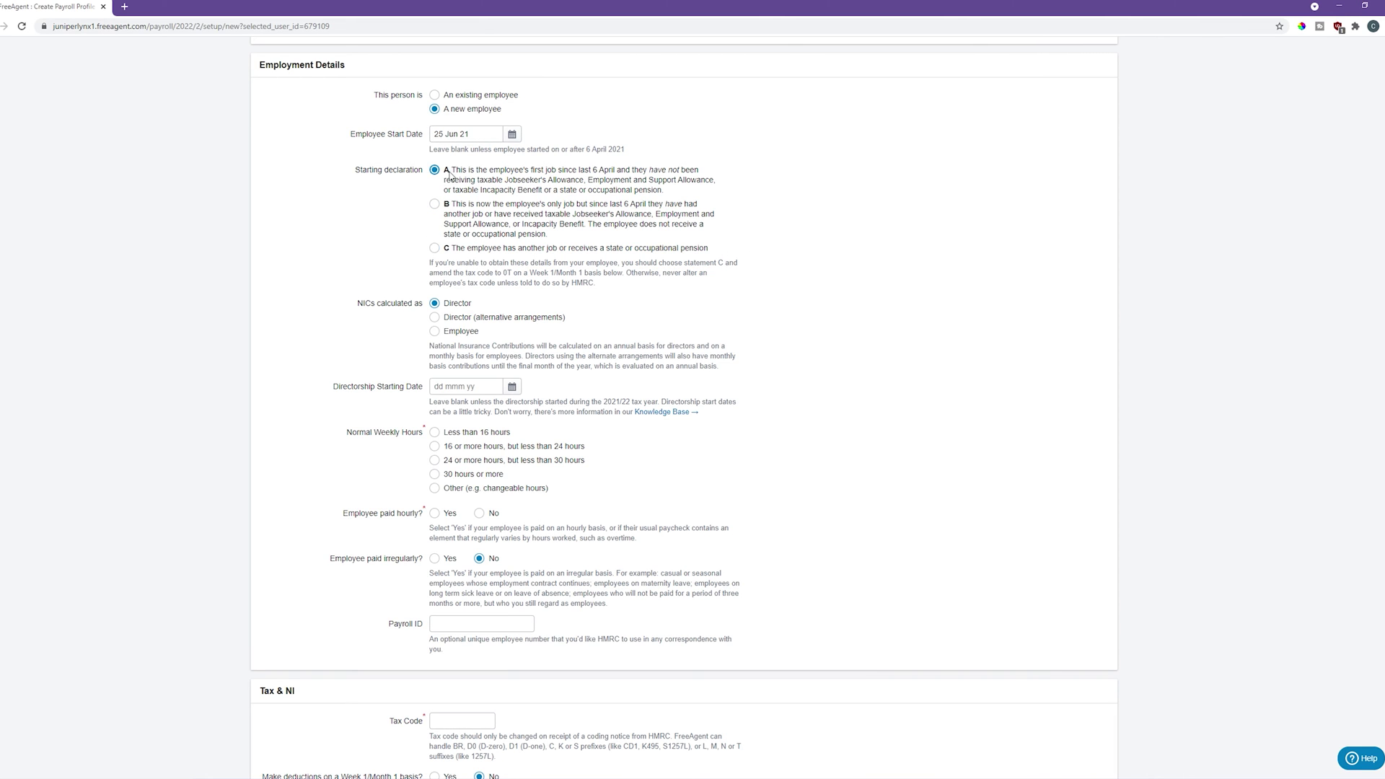
Step: Compare the Director, Director (alternative arrangements) and Employee options for calculating NICs, settling on Director
{"action": "scroll", "coordinate": [523, 245], "scroll_direction": "down", "scroll_amount": 2}
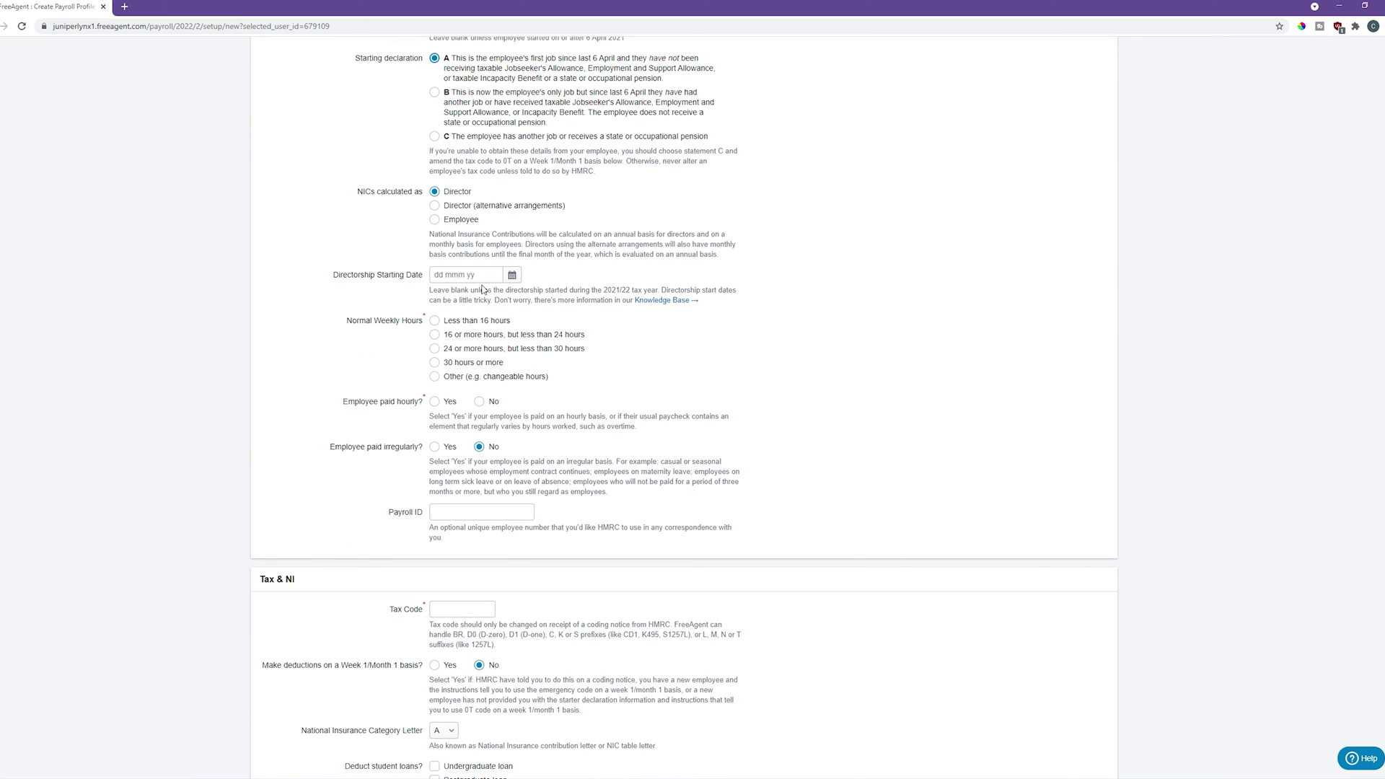
{"action": "left_click_drag", "start_coordinate": [358, 191], "coordinate": [426, 193]}
{"action": "left_click", "coordinate": [464, 210]}
{"action": "left_click", "coordinate": [474, 219]}
{"action": "left_click", "coordinate": [454, 194]}
{"action": "mouse_move", "coordinate": [483, 193]}
{"action": "left_mouse_down"}
{"action": "mouse_move", "coordinate": [451, 193]}
{"action": "mouse_move", "coordinate": [469, 193]}
{"action": "left_mouse_up"}
{"action": "left_click", "coordinate": [470, 193]}
Step: Set the directorship starting date to 03 Jun 21, with NICs calculated as Director
{"action": "left_click_drag", "start_coordinate": [334, 275], "coordinate": [424, 285]}
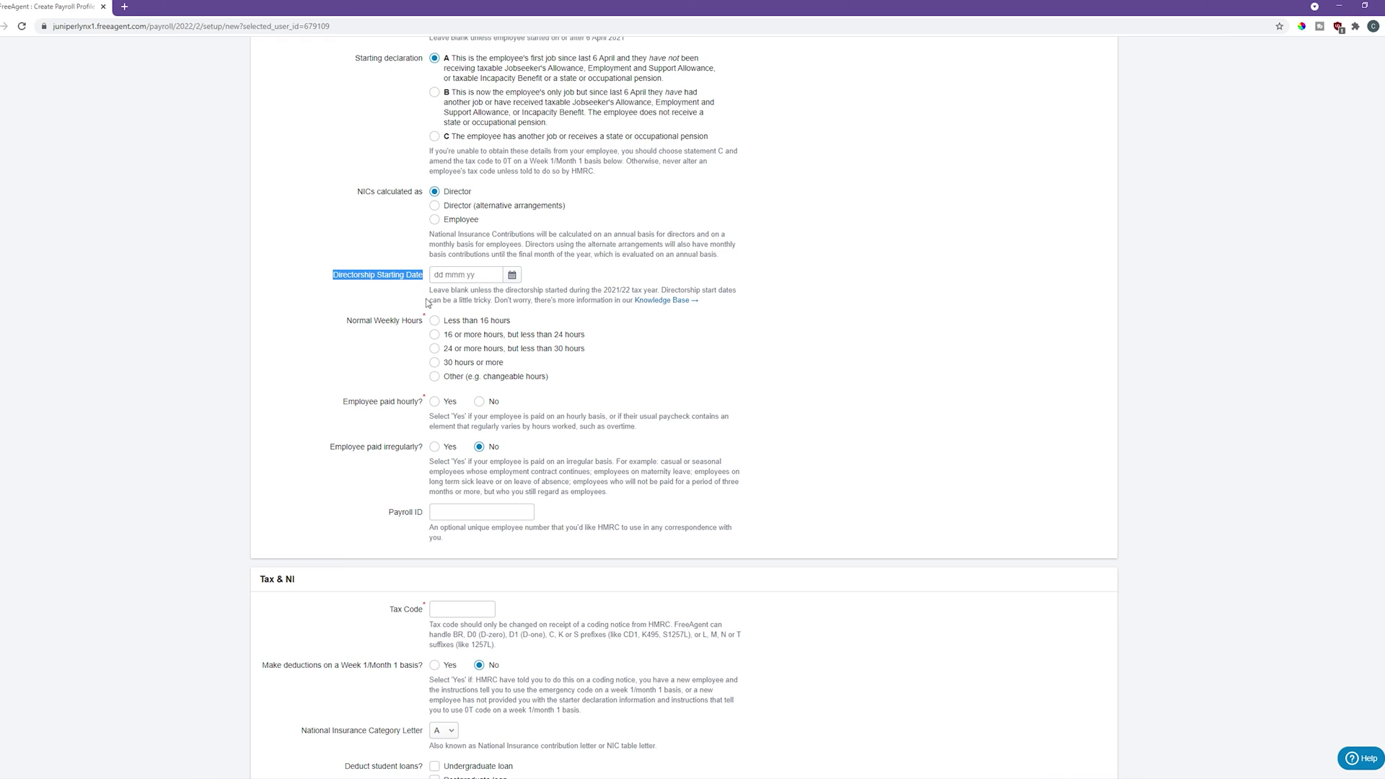
{"action": "triple_click", "coordinate": [420, 276]}
{"action": "left_click", "coordinate": [476, 208]}
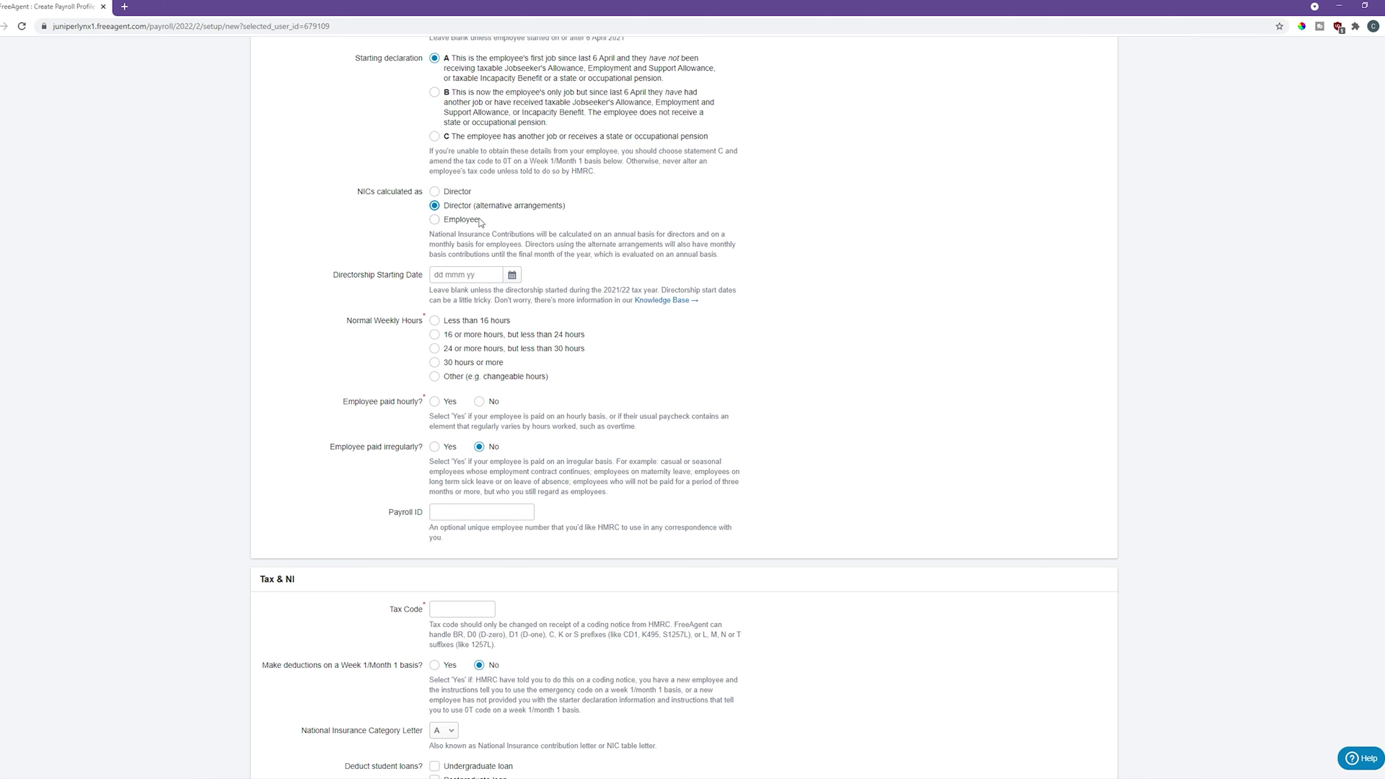
{"action": "left_click", "coordinate": [435, 192]}
{"action": "scroll", "coordinate": [455, 224], "scroll_direction": "down", "scroll_amount": 1}
{"action": "left_click_drag", "start_coordinate": [328, 222], "coordinate": [427, 222]}
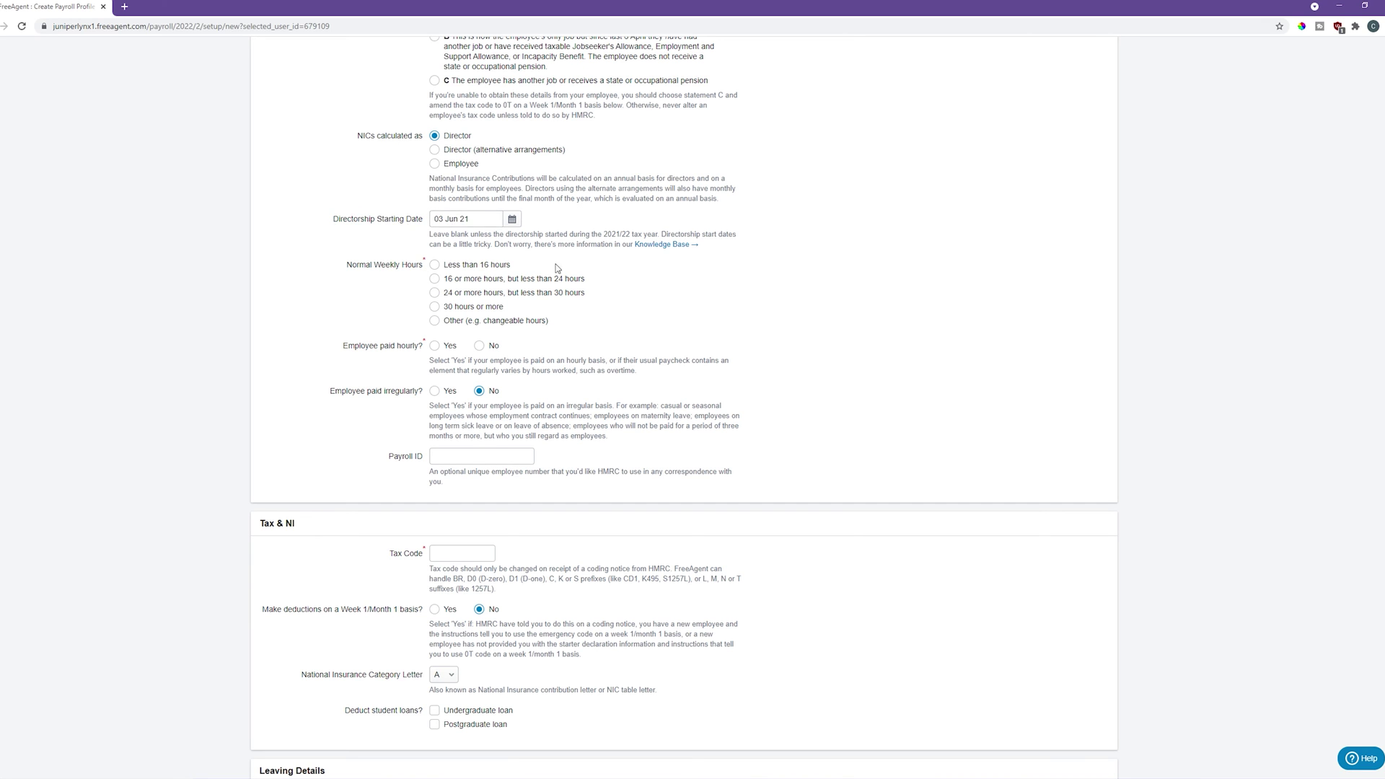
Step: Set the employee's normal weekly hours to 30 hours or more
{"action": "scroll", "coordinate": [435, 209], "scroll_direction": "down", "scroll_amount": 1}
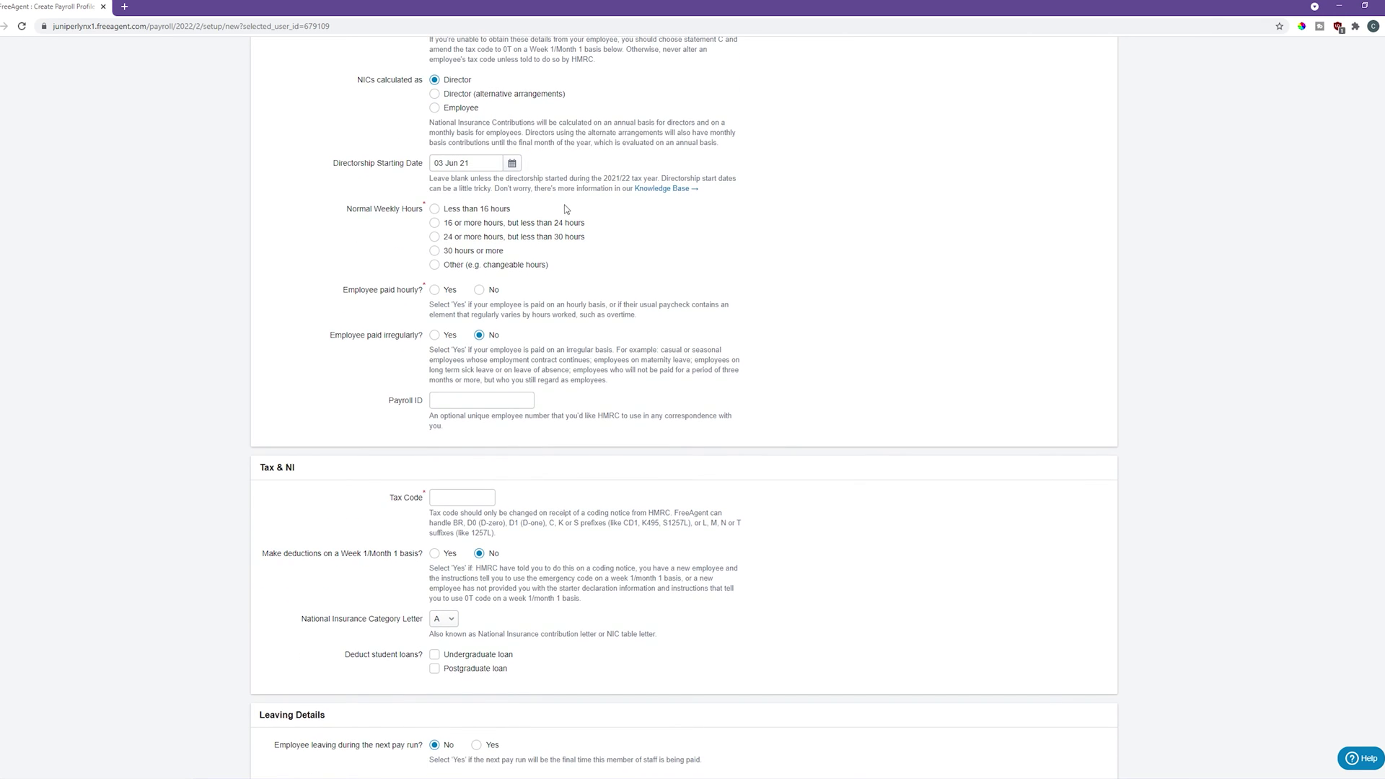
{"action": "left_click_drag", "start_coordinate": [346, 212], "coordinate": [526, 266]}
{"action": "left_click", "coordinate": [525, 265]}
{"action": "left_click", "coordinate": [482, 251]}
{"action": "left_click_drag", "start_coordinate": [404, 251], "coordinate": [488, 258]}
{"action": "left_click", "coordinate": [488, 258]}
{"action": "scroll", "coordinate": [568, 284], "scroll_direction": "down", "scroll_amount": 1}
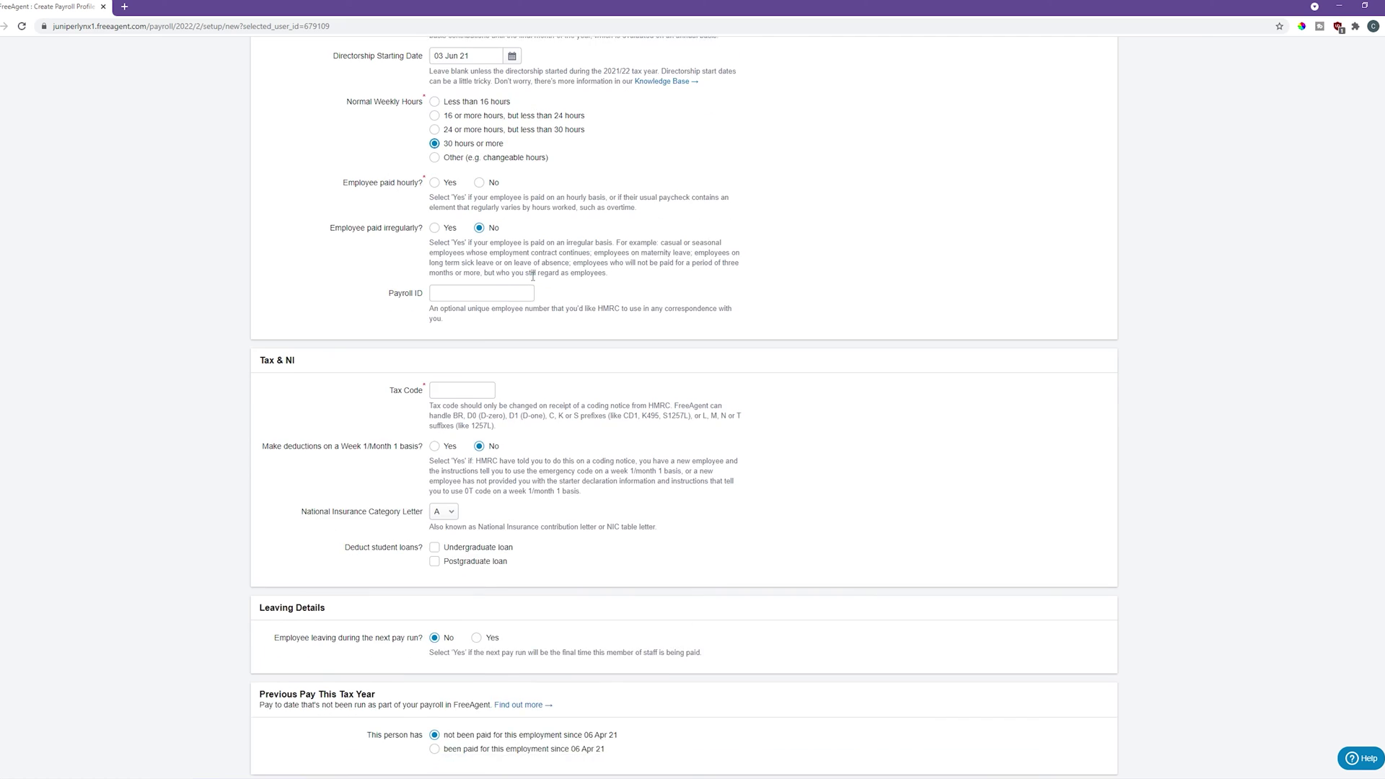
Step: Mark the employee as not paid hourly
{"action": "scroll", "coordinate": [433, 220], "scroll_direction": "up", "scroll_amount": 2}
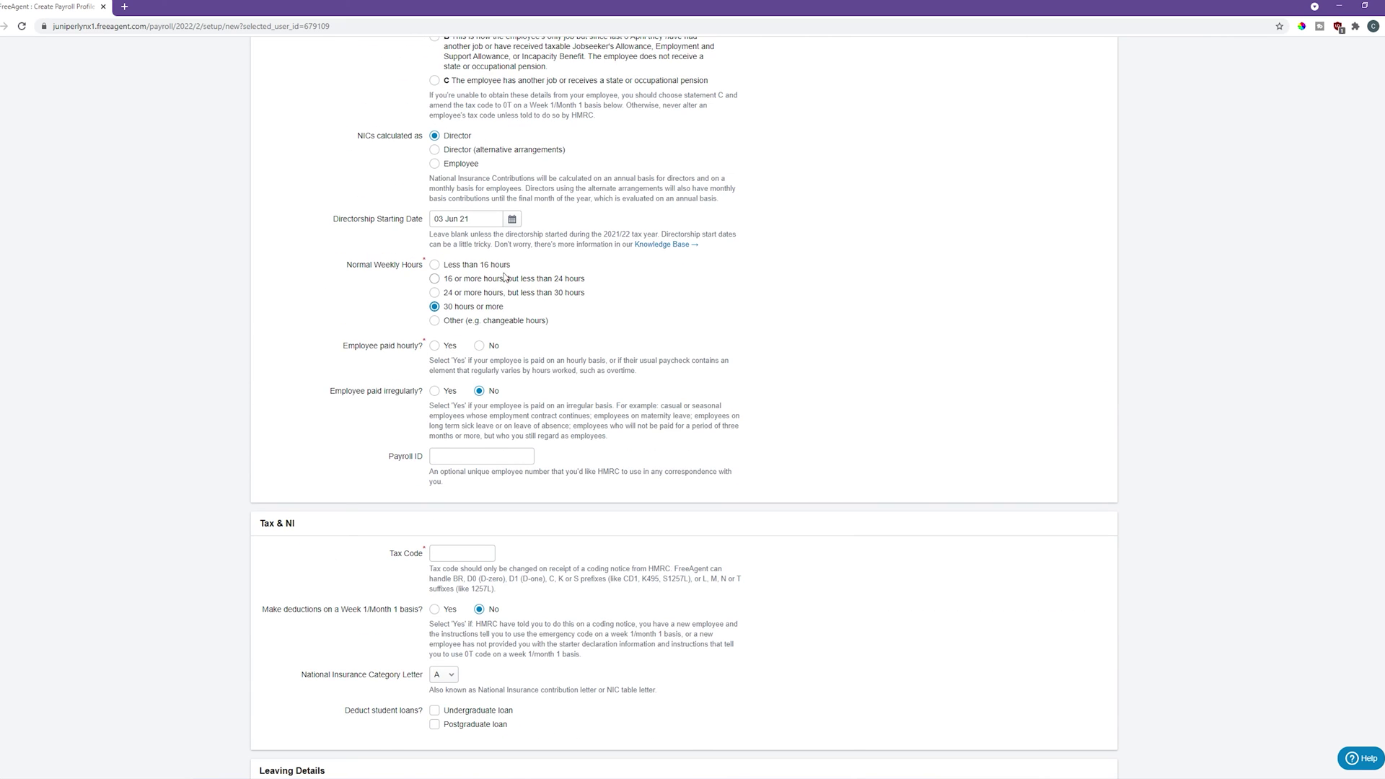
{"action": "scroll", "coordinate": [503, 291], "scroll_direction": "down", "scroll_amount": 2}
{"action": "scroll", "coordinate": [451, 238], "scroll_direction": "up", "scroll_amount": 1}
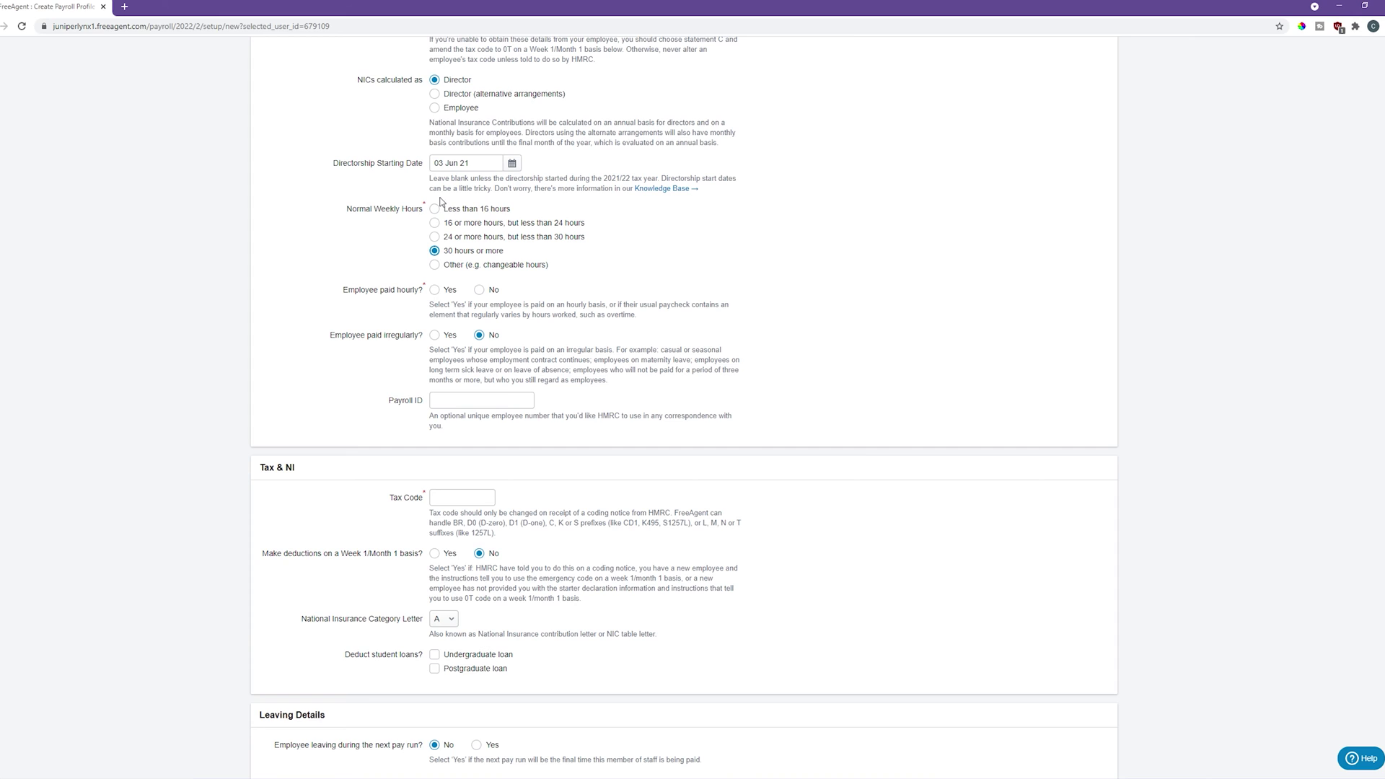
{"action": "left_click", "coordinate": [479, 290]}
{"action": "scroll", "coordinate": [430, 302], "scroll_direction": "down", "scroll_amount": 1}
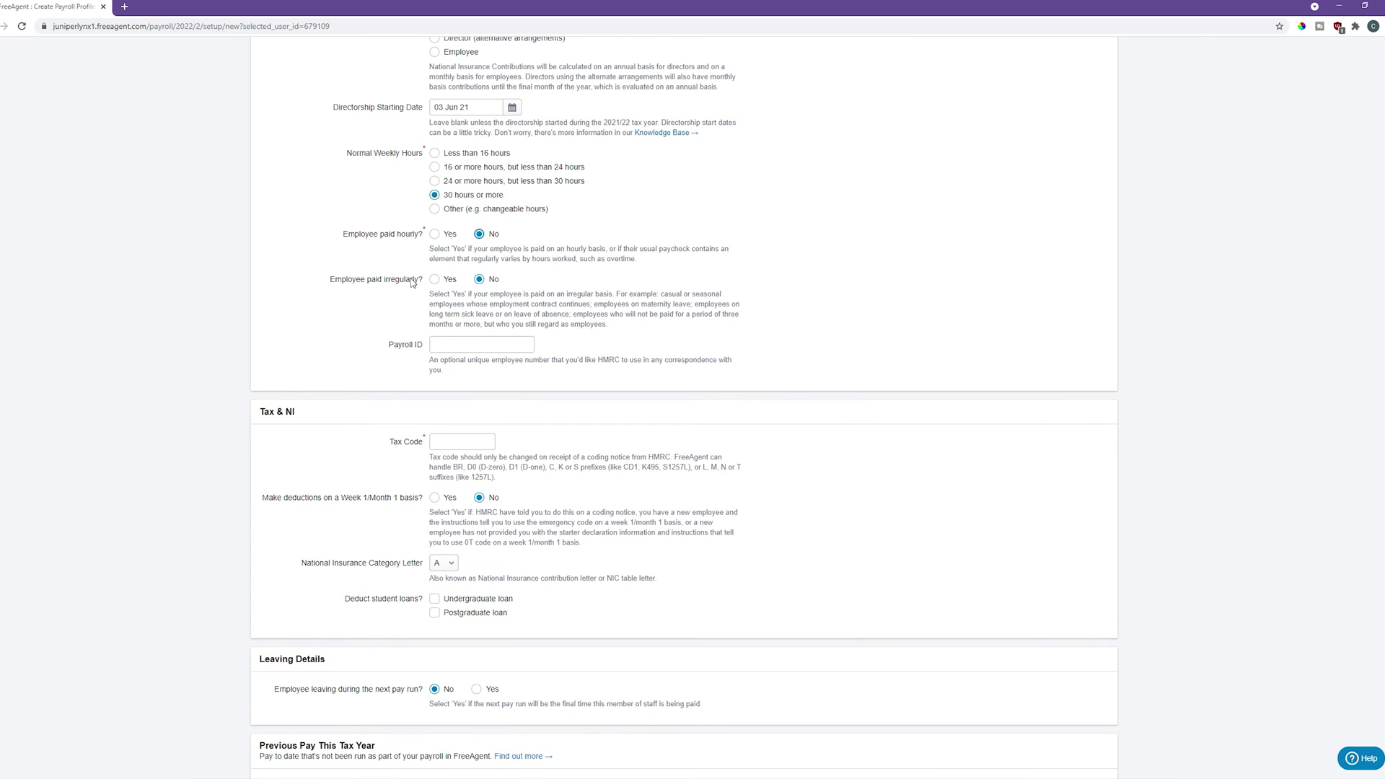
Step: Read the guidance on employees paid irregularly and on the optional Payroll ID
{"action": "mouse_move", "coordinate": [609, 325]}
{"action": "left_mouse_down"}
{"action": "mouse_move", "coordinate": [430, 297]}
{"action": "mouse_move", "coordinate": [736, 318]}
{"action": "mouse_move", "coordinate": [621, 327]}
{"action": "left_mouse_up"}
{"action": "left_click", "coordinate": [436, 298]}
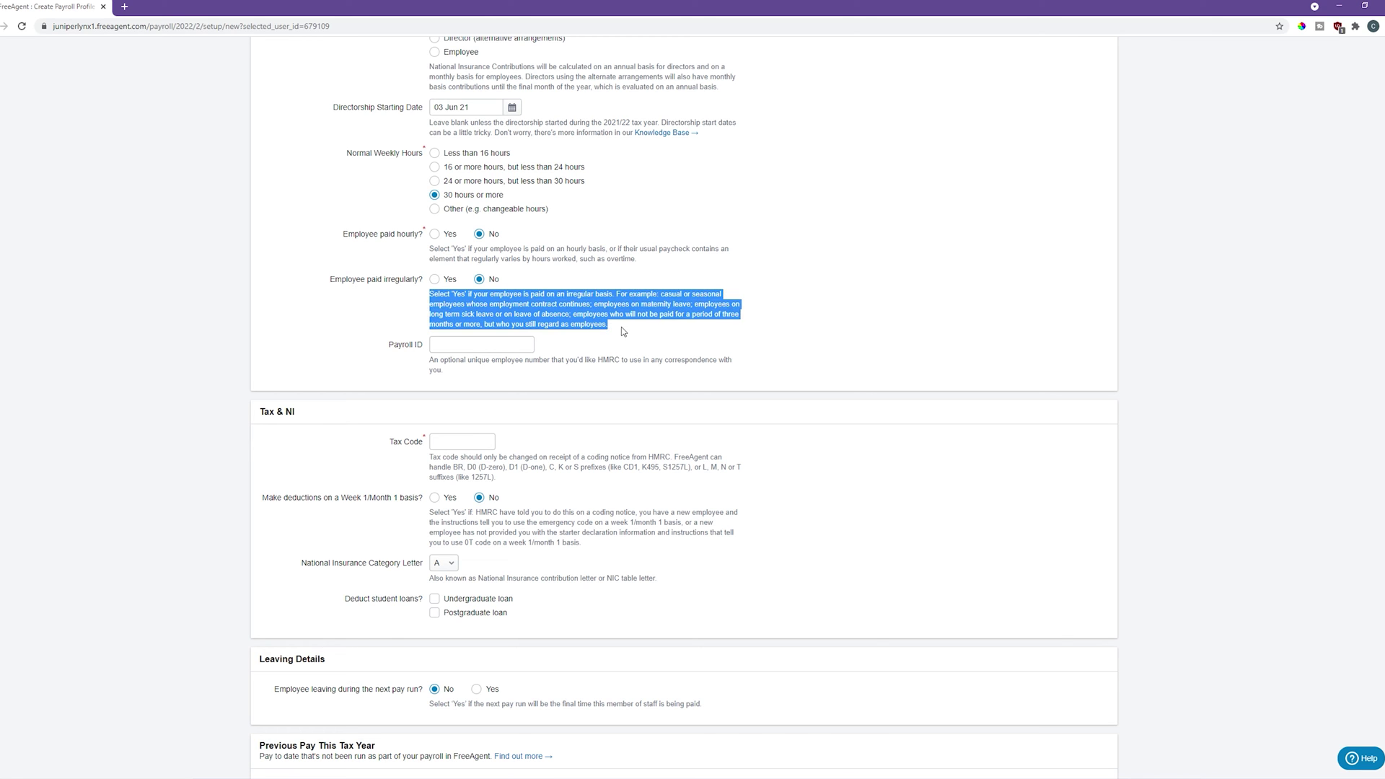
{"action": "left_click", "coordinate": [363, 272]}
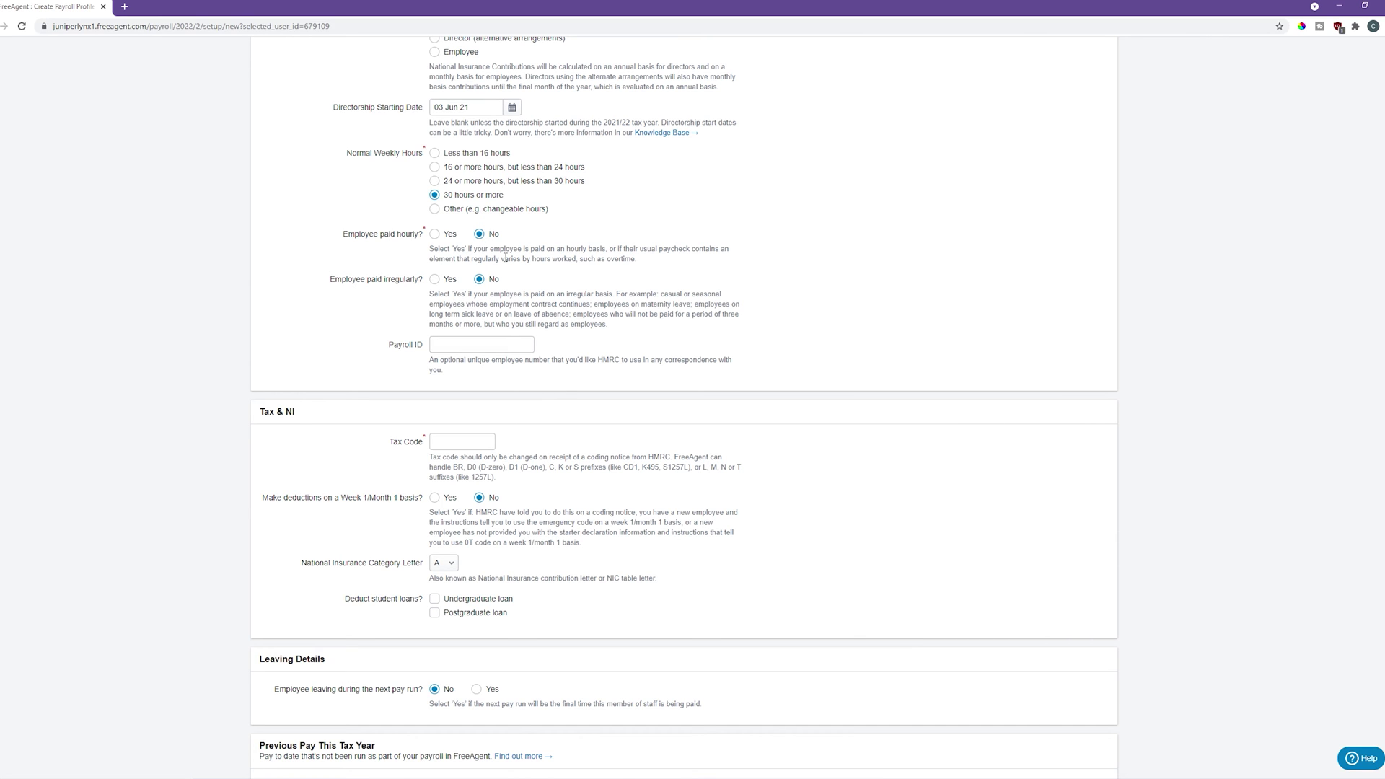
{"action": "scroll", "coordinate": [510, 358], "scroll_direction": "down", "scroll_amount": 2}
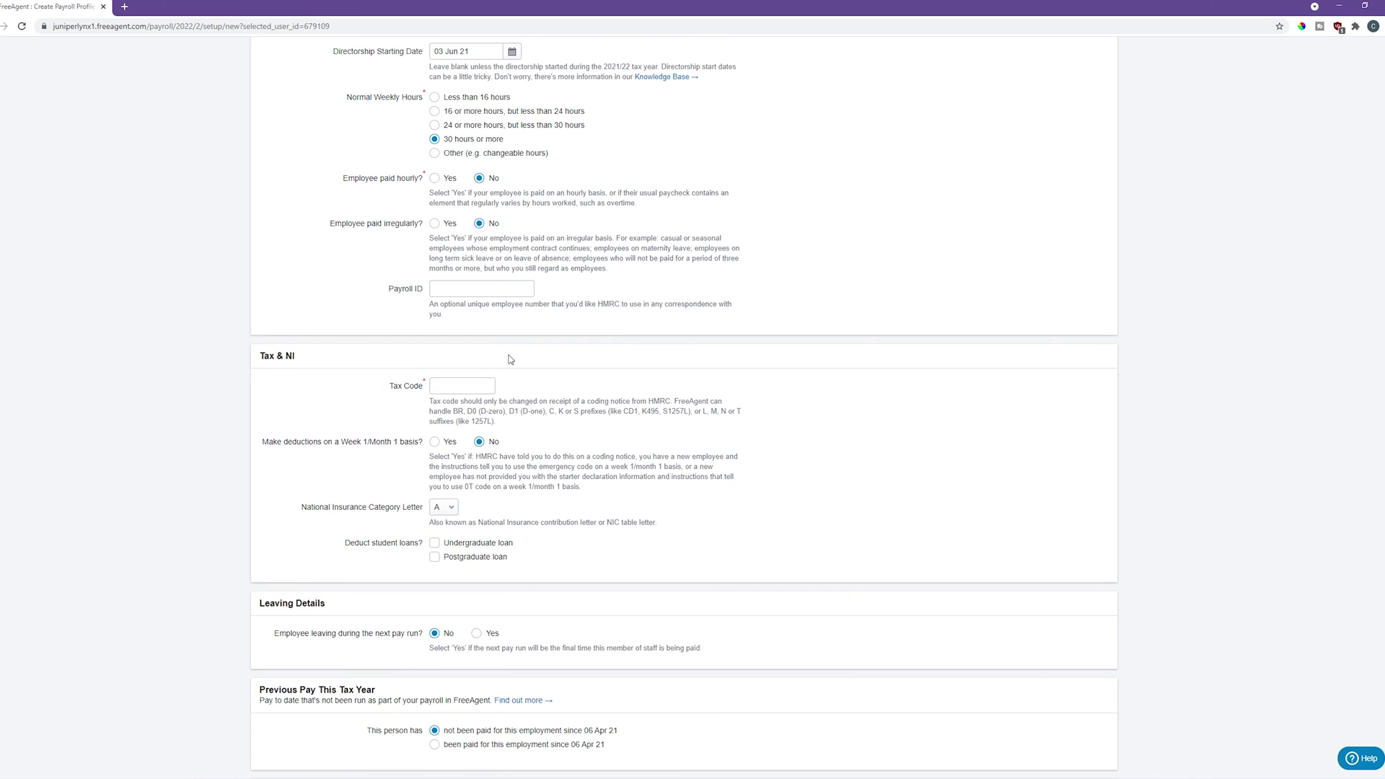
{"action": "scroll", "coordinate": [475, 287], "scroll_direction": "down", "scroll_amount": 1}
{"action": "left_click_drag", "start_coordinate": [388, 176], "coordinate": [429, 195]}
{"action": "left_click", "coordinate": [478, 164]}
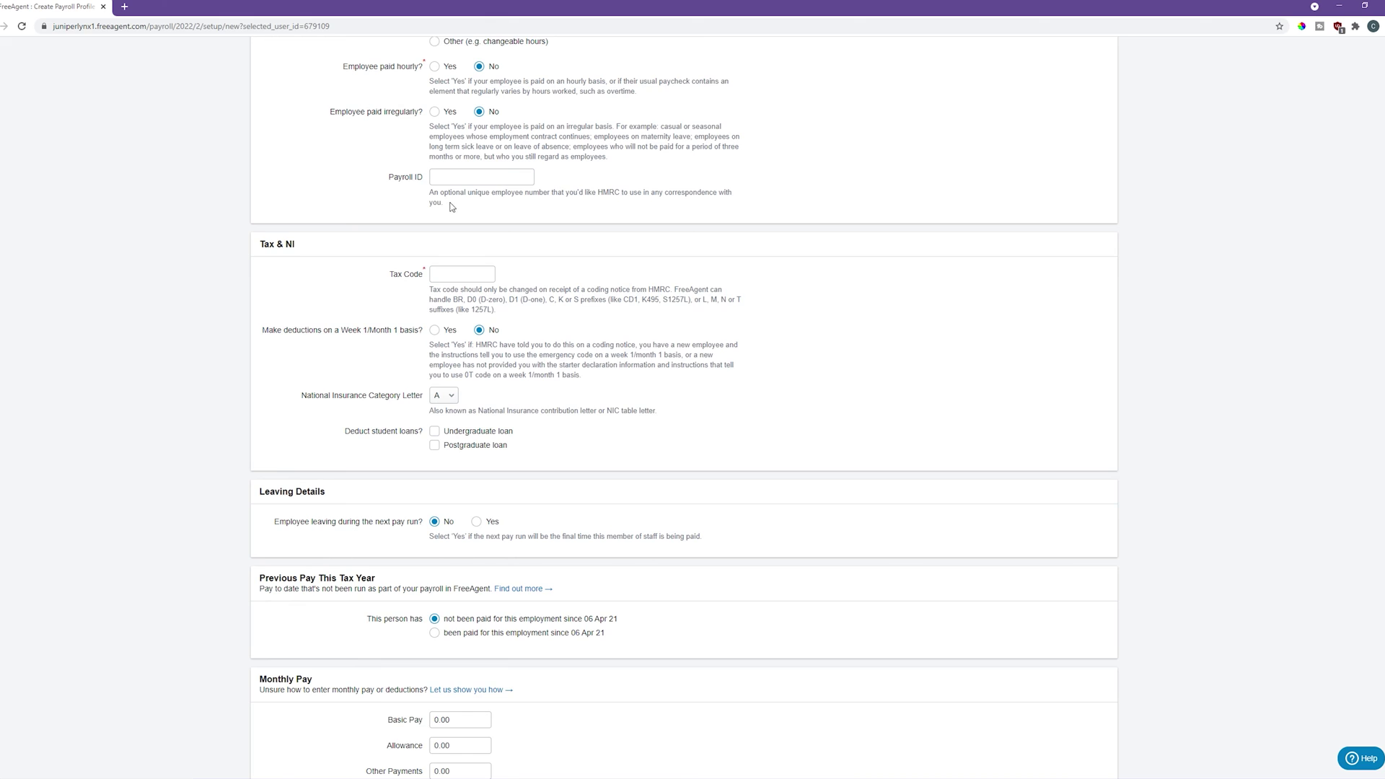
Step: Set the employee's tax code to 1257L in the Tax & NI section
{"action": "scroll", "coordinate": [427, 205], "scroll_direction": "down", "scroll_amount": 1}
{"action": "scroll", "coordinate": [261, 137], "scroll_direction": "down", "scroll_amount": 1}
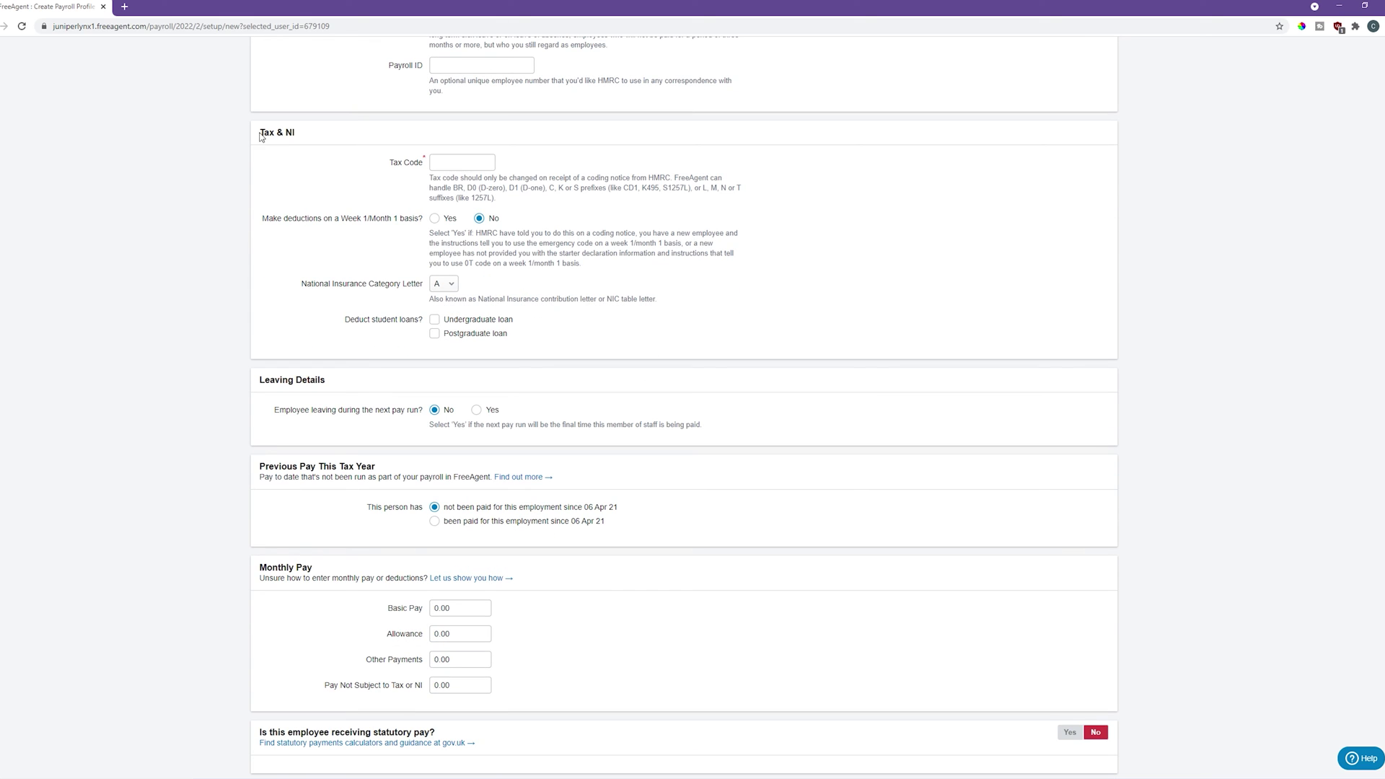
{"action": "left_click_drag", "start_coordinate": [260, 134], "coordinate": [301, 132]}
{"action": "left_click", "coordinate": [448, 165]}
{"action": "left_click", "coordinate": [460, 166]}
{"action": "type", "text": "1257L"}
{"action": "left_click", "coordinate": [510, 166]}
Step: Read the guidance on making deductions on a Week 1/Month 1 basis and compare it with the tax code and selected answer
{"action": "left_click_drag", "start_coordinate": [599, 253], "coordinate": [604, 262]}
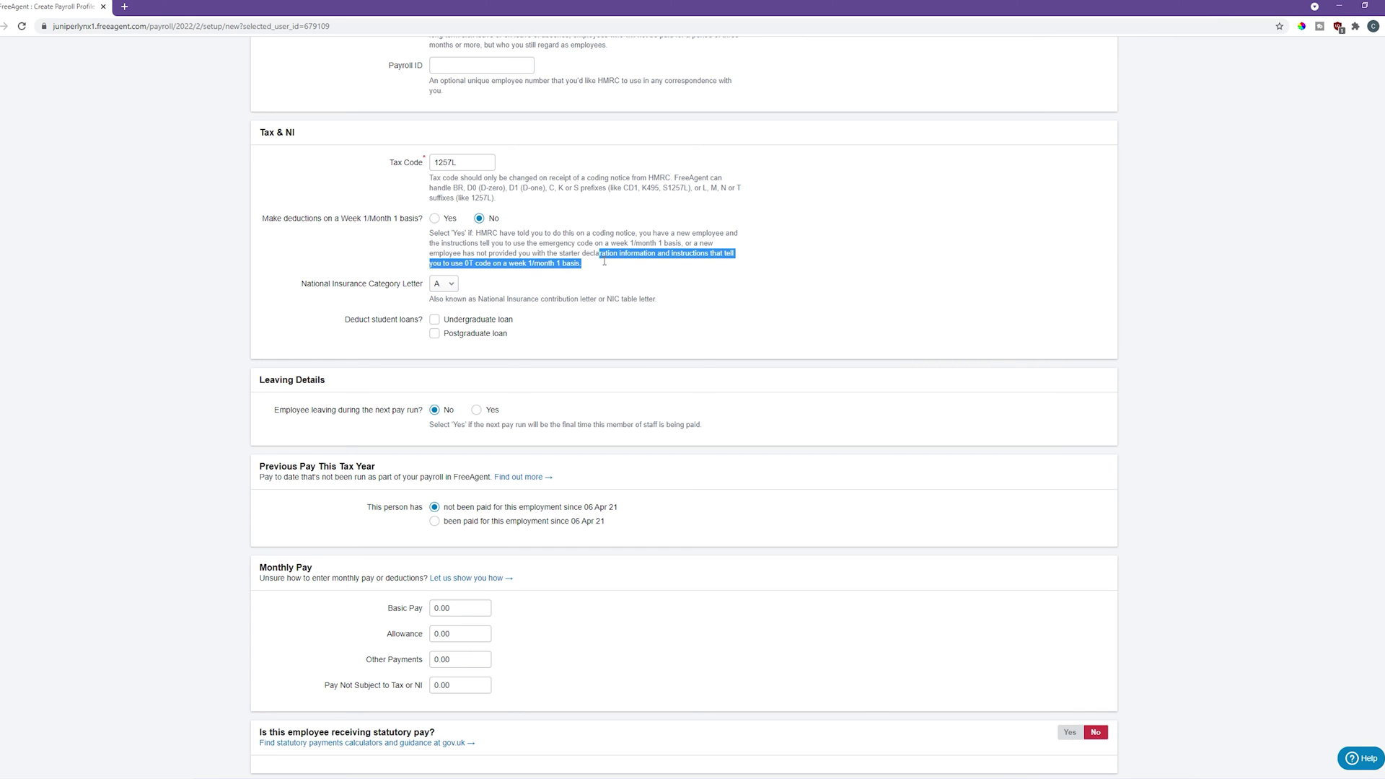
{"action": "triple_click", "coordinate": [604, 263]}
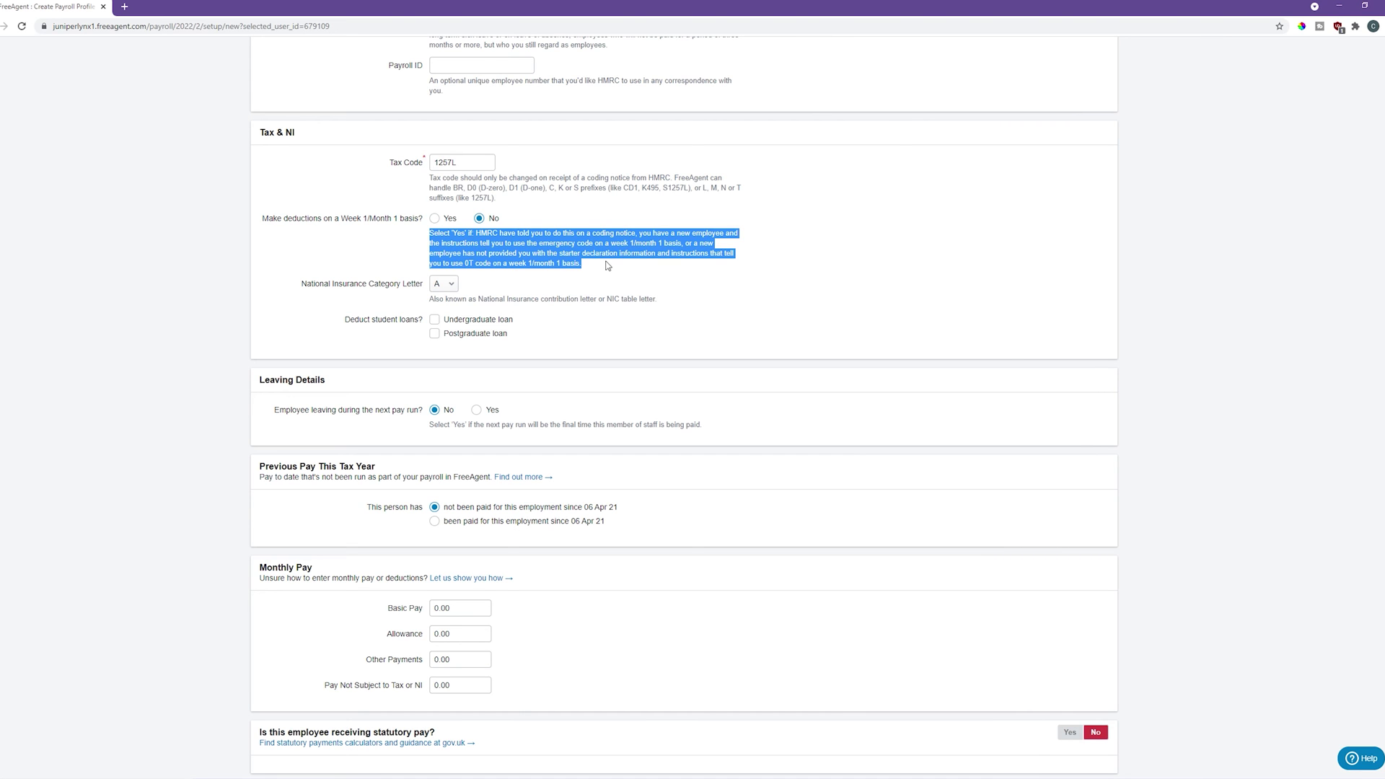
{"action": "left_click", "coordinate": [428, 223]}
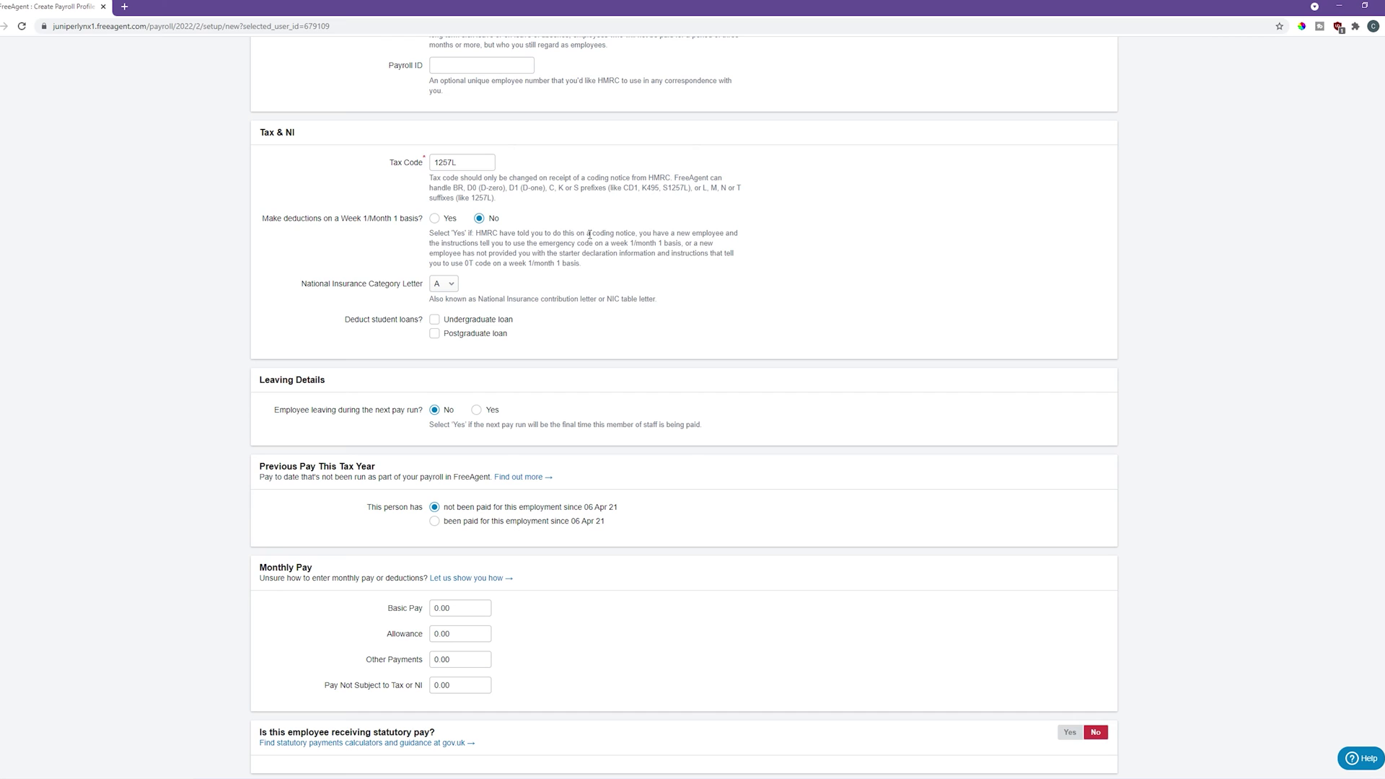
{"action": "double_click", "coordinate": [462, 163]}
{"action": "left_click", "coordinate": [580, 221]}
{"action": "left_click_drag", "start_coordinate": [519, 219], "coordinate": [481, 218]}
{"action": "left_click", "coordinate": [448, 247]}
Step: Enable student loan deductions for an undergraduate loan and choose Plan 1
{"action": "scroll", "coordinate": [551, 273], "scroll_direction": "down", "scroll_amount": 1}
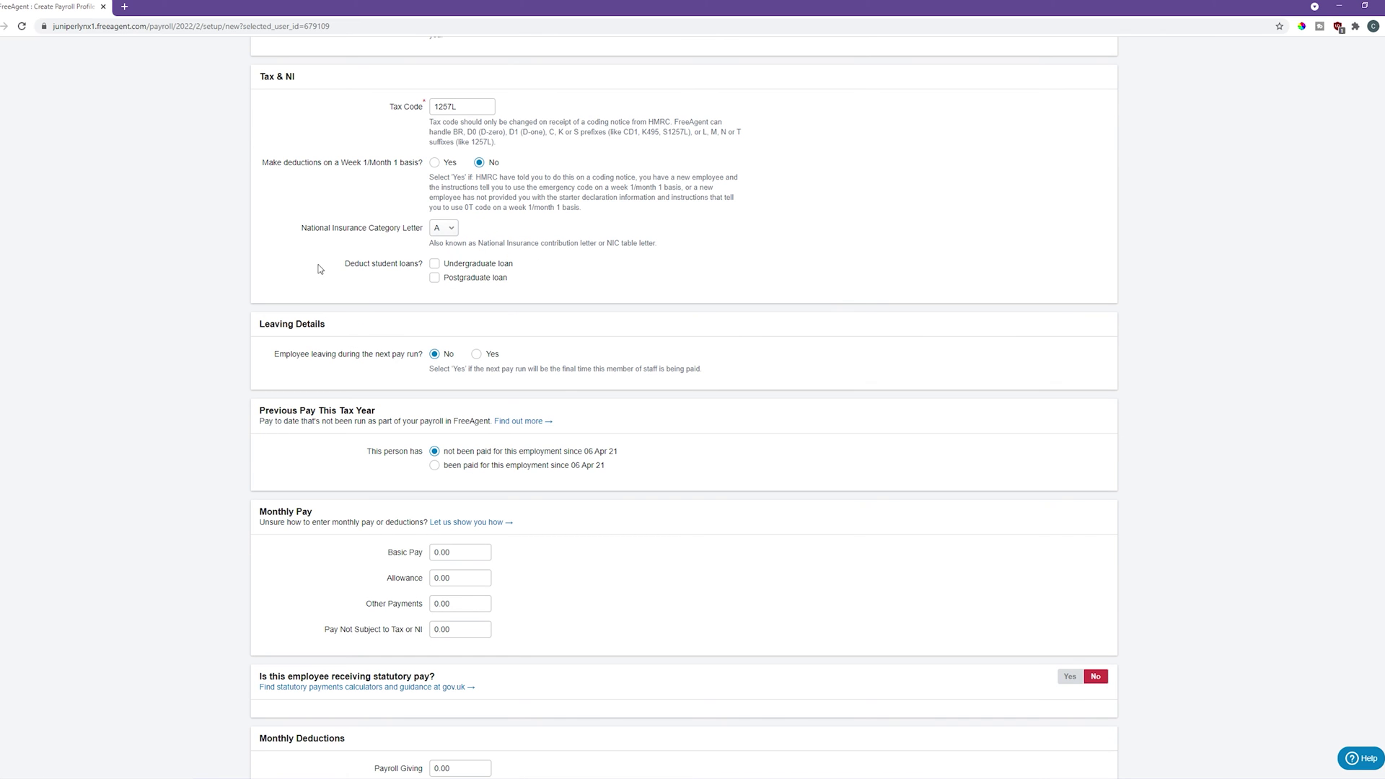
{"action": "left_click_drag", "start_coordinate": [348, 266], "coordinate": [416, 266]}
{"action": "left_click", "coordinate": [416, 267]}
{"action": "left_click", "coordinate": [435, 264]}
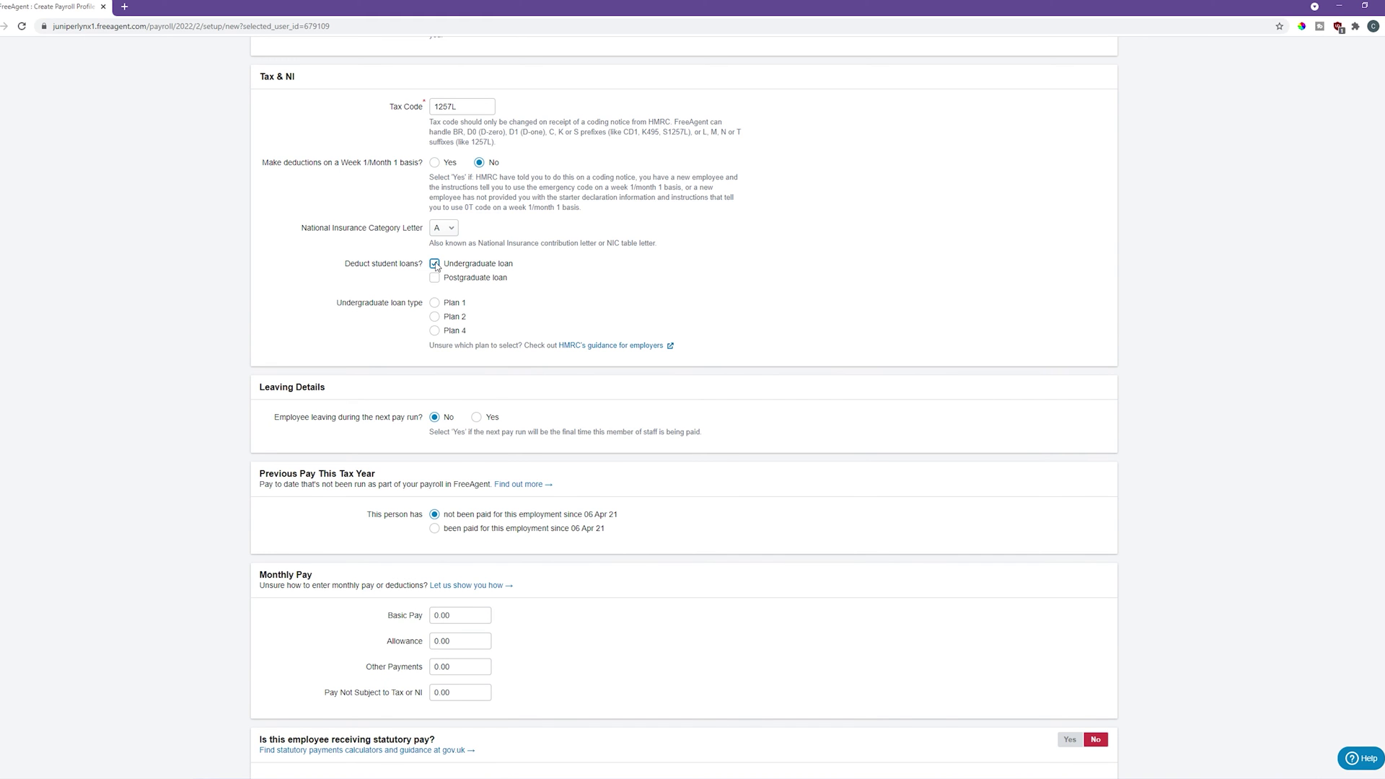
{"action": "left_click", "coordinate": [434, 302]}
Step: Examine the leaving date requirements for an employee leaving during the next pay run, and return the answer to No
{"action": "scroll", "coordinate": [508, 318], "scroll_direction": "down", "scroll_amount": 2}
{"action": "left_click_drag", "start_coordinate": [258, 220], "coordinate": [343, 225]}
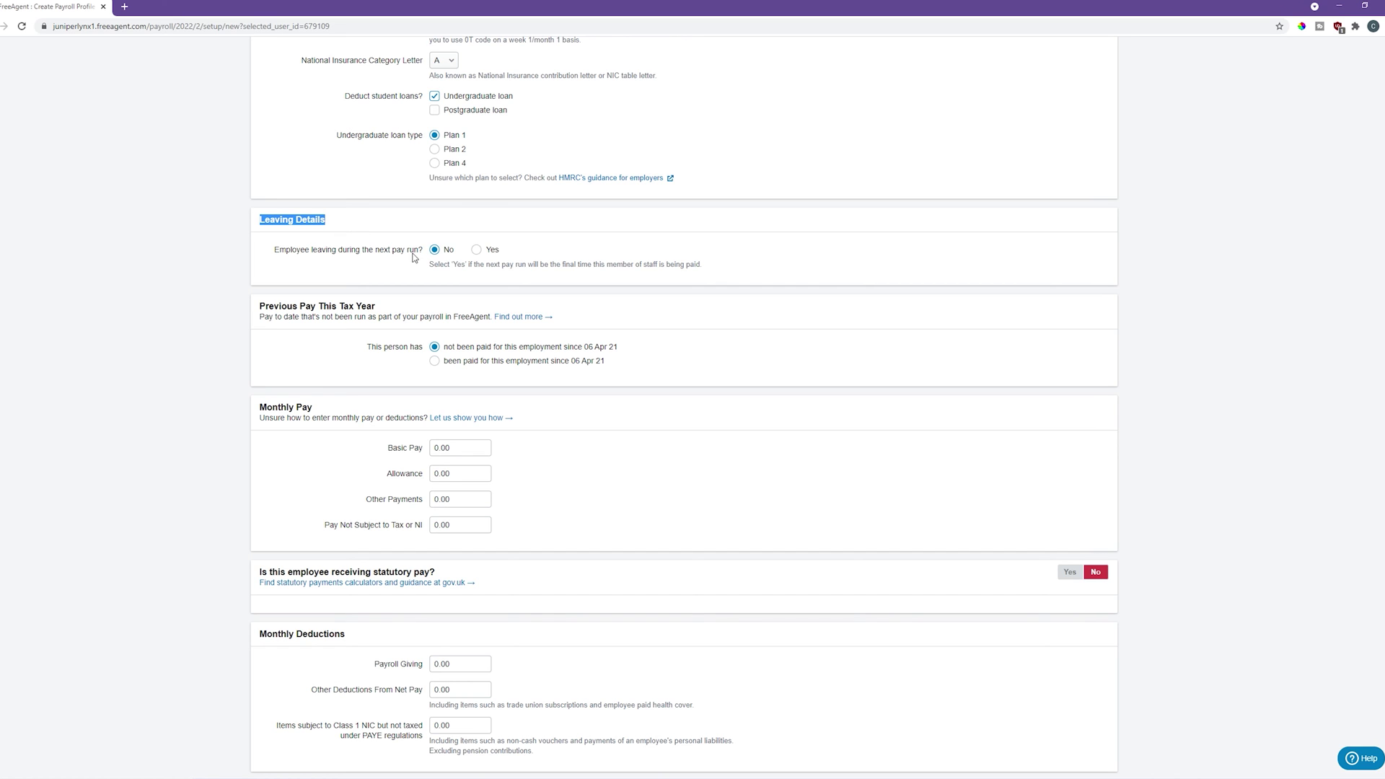
{"action": "left_click_drag", "start_coordinate": [328, 219], "coordinate": [256, 221]}
{"action": "left_click", "coordinate": [480, 250]}
{"action": "left_click", "coordinate": [480, 250]}
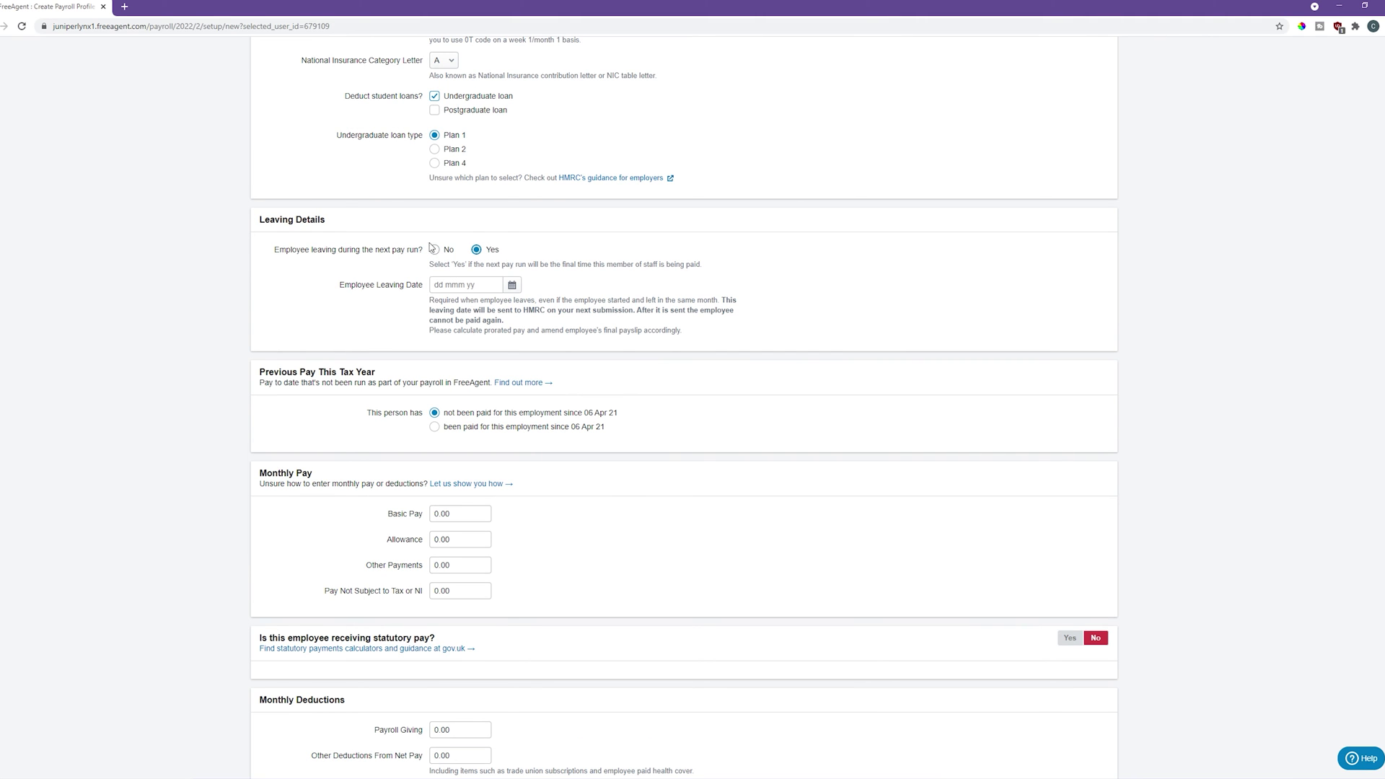
{"action": "left_click", "coordinate": [517, 289]}
{"action": "left_click", "coordinate": [513, 287]}
{"action": "left_click_drag", "start_coordinate": [259, 218], "coordinate": [741, 338]}
{"action": "left_click", "coordinate": [743, 337]}
{"action": "left_click", "coordinate": [434, 249]}
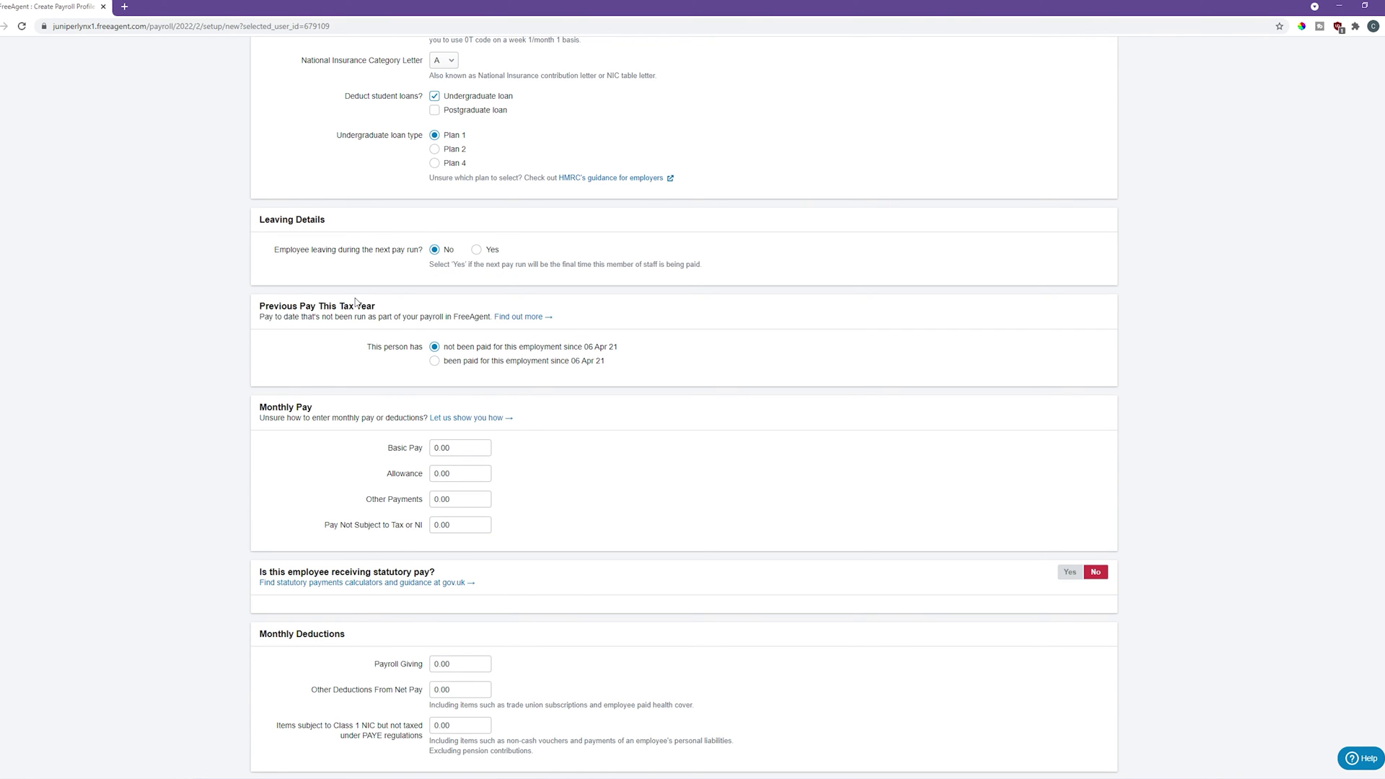
Step: Examine the previous pay fields for someone already paid since 06 Apr 21, and switch back to not been paid
{"action": "scroll", "coordinate": [357, 301], "scroll_direction": "down", "scroll_amount": 2}
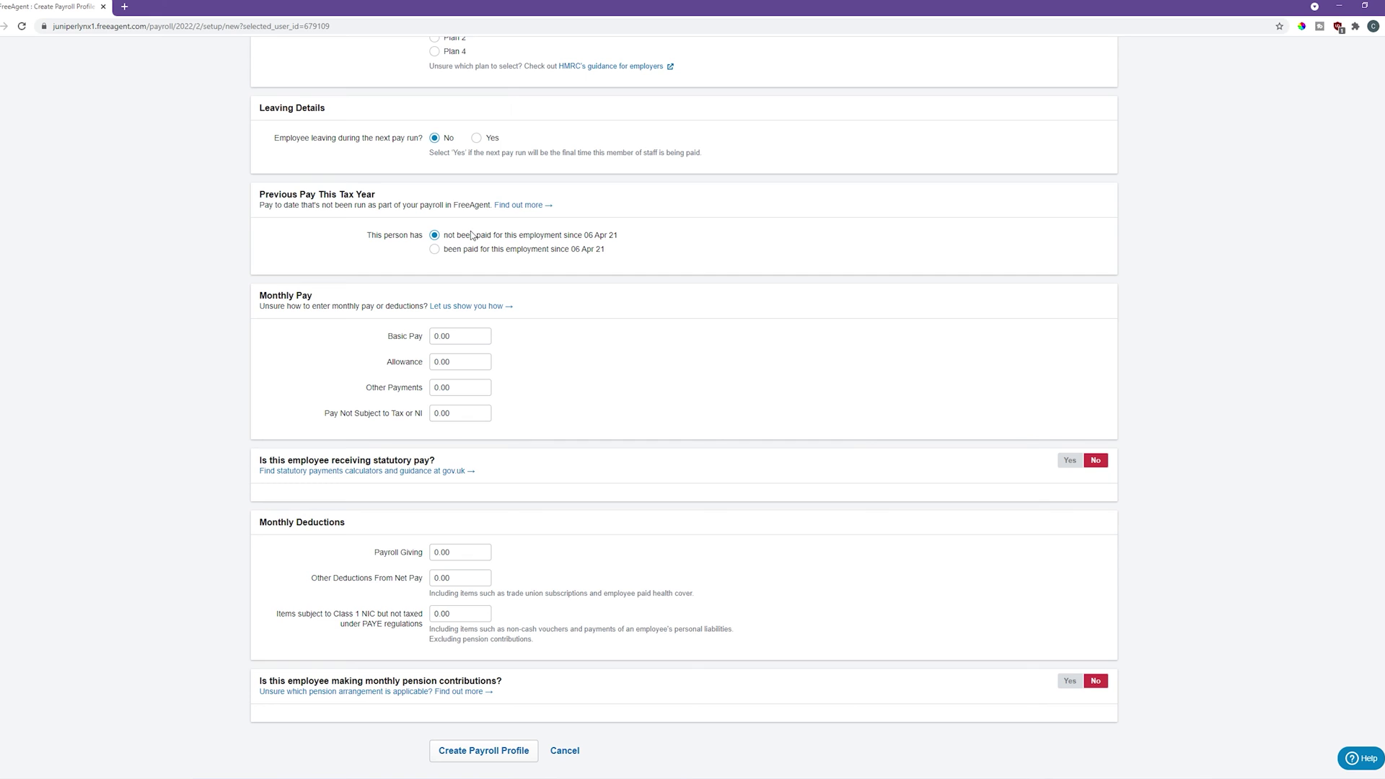
{"action": "left_click", "coordinate": [435, 249]}
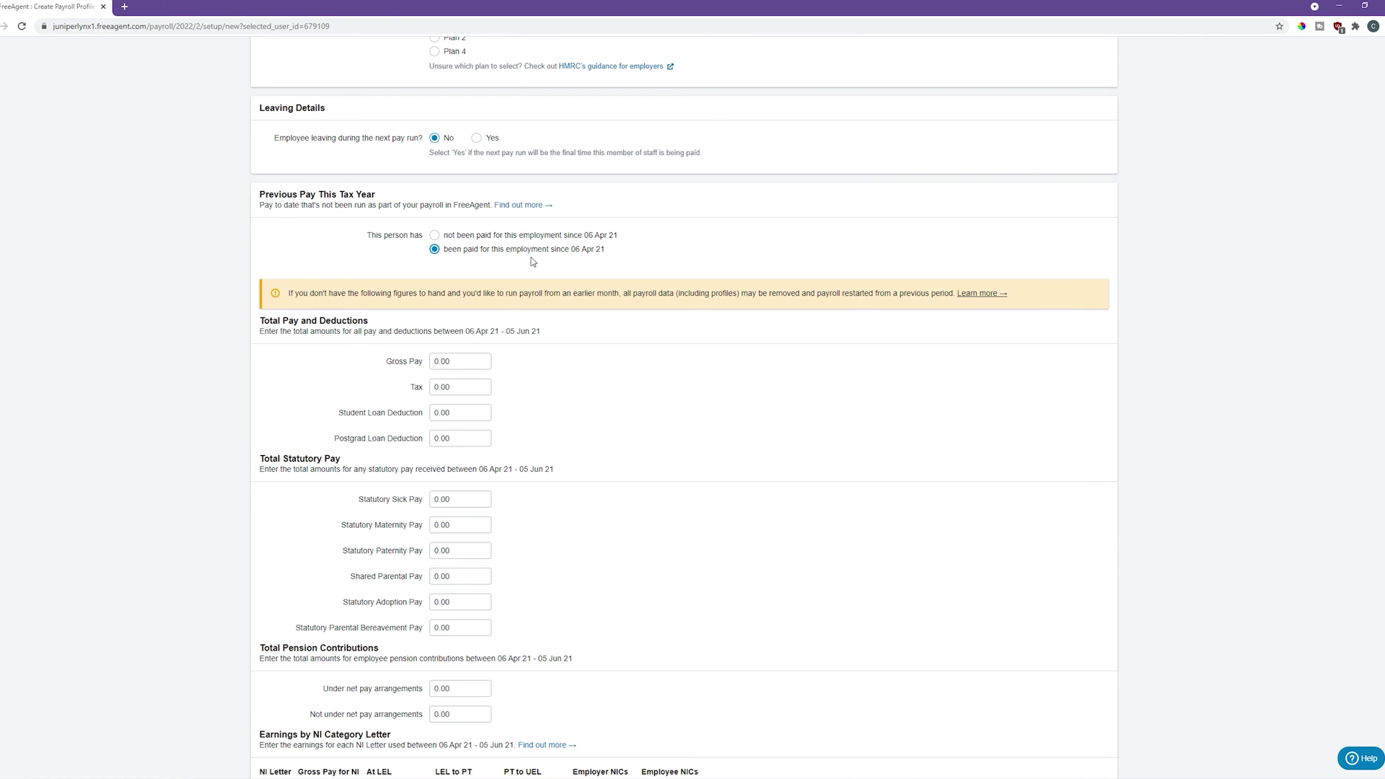
{"action": "left_click_drag", "start_coordinate": [602, 251], "coordinate": [570, 255]}
{"action": "scroll", "coordinate": [530, 303], "scroll_direction": "down", "scroll_amount": 1}
{"action": "left_click", "coordinate": [462, 305]}
{"action": "scroll", "coordinate": [548, 284], "scroll_direction": "down", "scroll_amount": 2}
{"action": "left_click_drag", "start_coordinate": [387, 193], "coordinate": [574, 475]}
{"action": "left_click", "coordinate": [574, 473]}
{"action": "scroll", "coordinate": [574, 473], "scroll_direction": "down", "scroll_amount": 2}
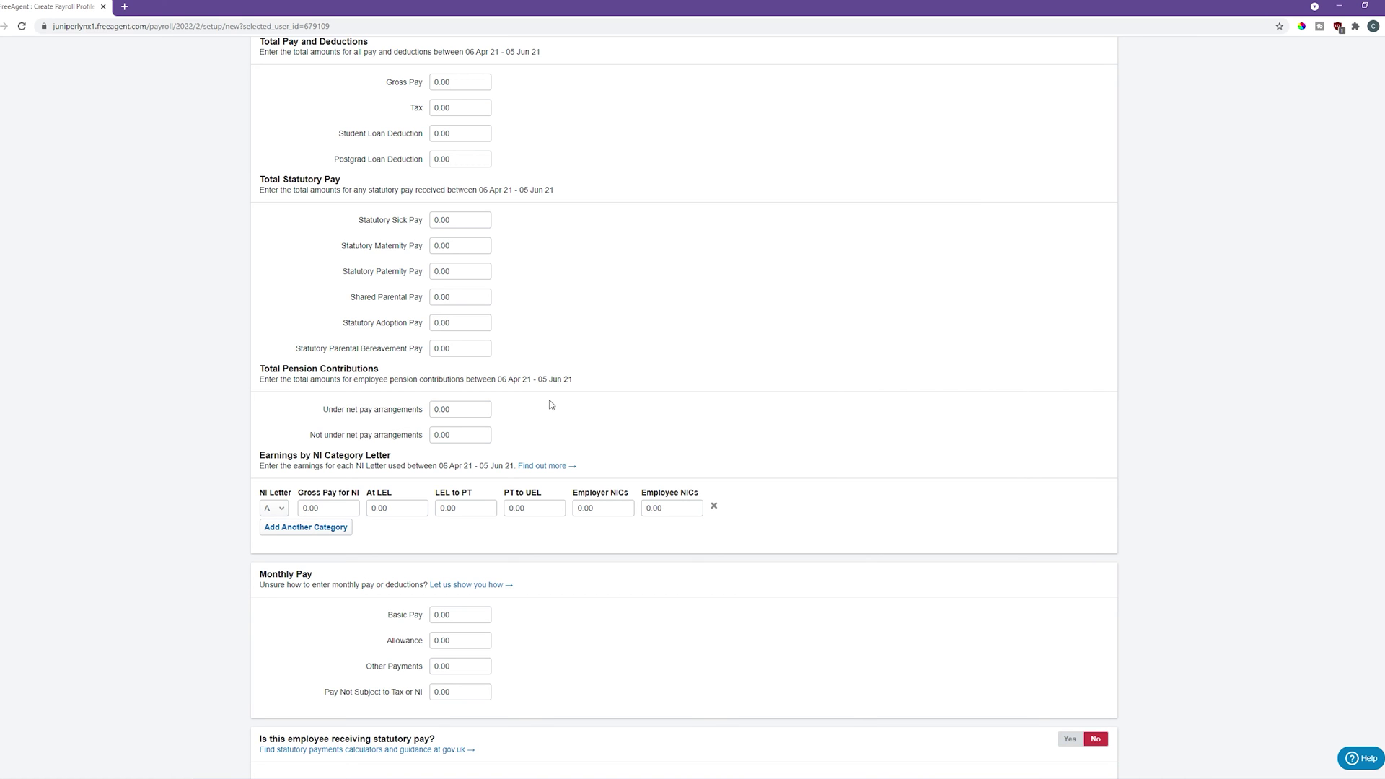
{"action": "scroll", "coordinate": [573, 389], "scroll_direction": "up", "scroll_amount": 2}
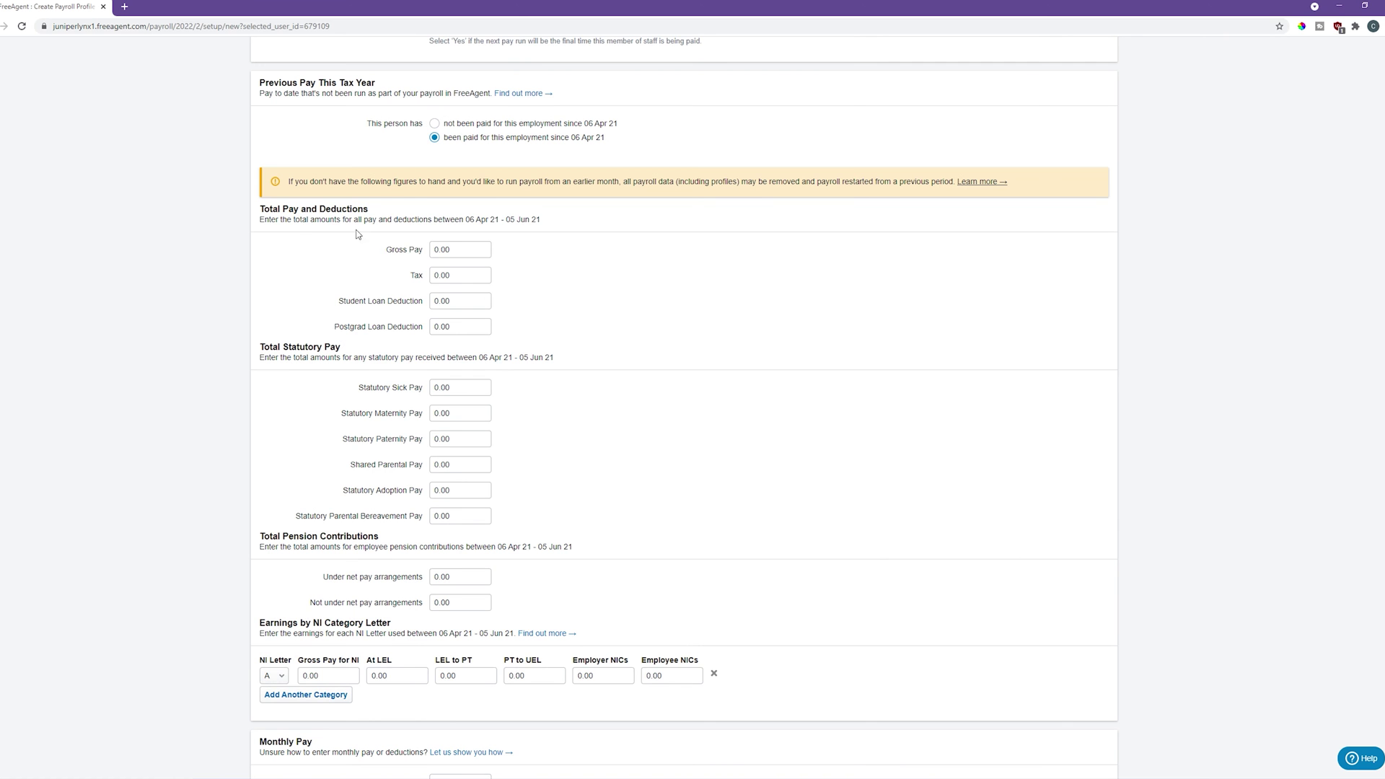
{"action": "left_click", "coordinate": [434, 123]}
Step: Set the monthly basic pay to 800 and review the other monthly pay fields
{"action": "scroll", "coordinate": [456, 212], "scroll_direction": "up", "scroll_amount": 1}
{"action": "scroll", "coordinate": [275, 266], "scroll_direction": "down", "scroll_amount": 1}
{"action": "left_click", "coordinate": [430, 284]}
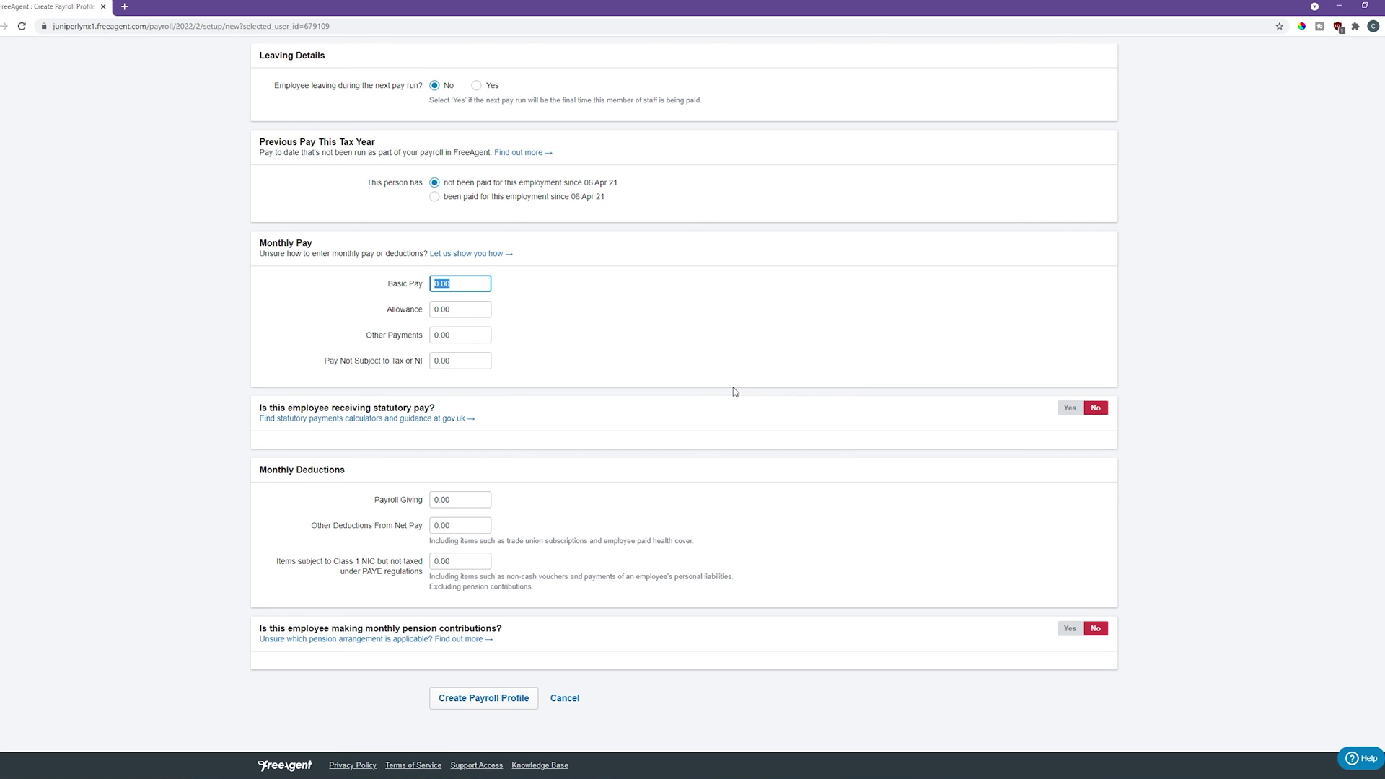
{"action": "type", "text": "800"}
{"action": "left_click", "coordinate": [555, 284]}
{"action": "double_click", "coordinate": [278, 243]}
{"action": "left_click", "coordinate": [394, 284]}
{"action": "left_click", "coordinate": [385, 309]}
{"action": "left_click", "coordinate": [556, 365]}
Step: Review the statutory pay question and the Monthly Deductions section
{"action": "double_click", "coordinate": [1070, 408]}
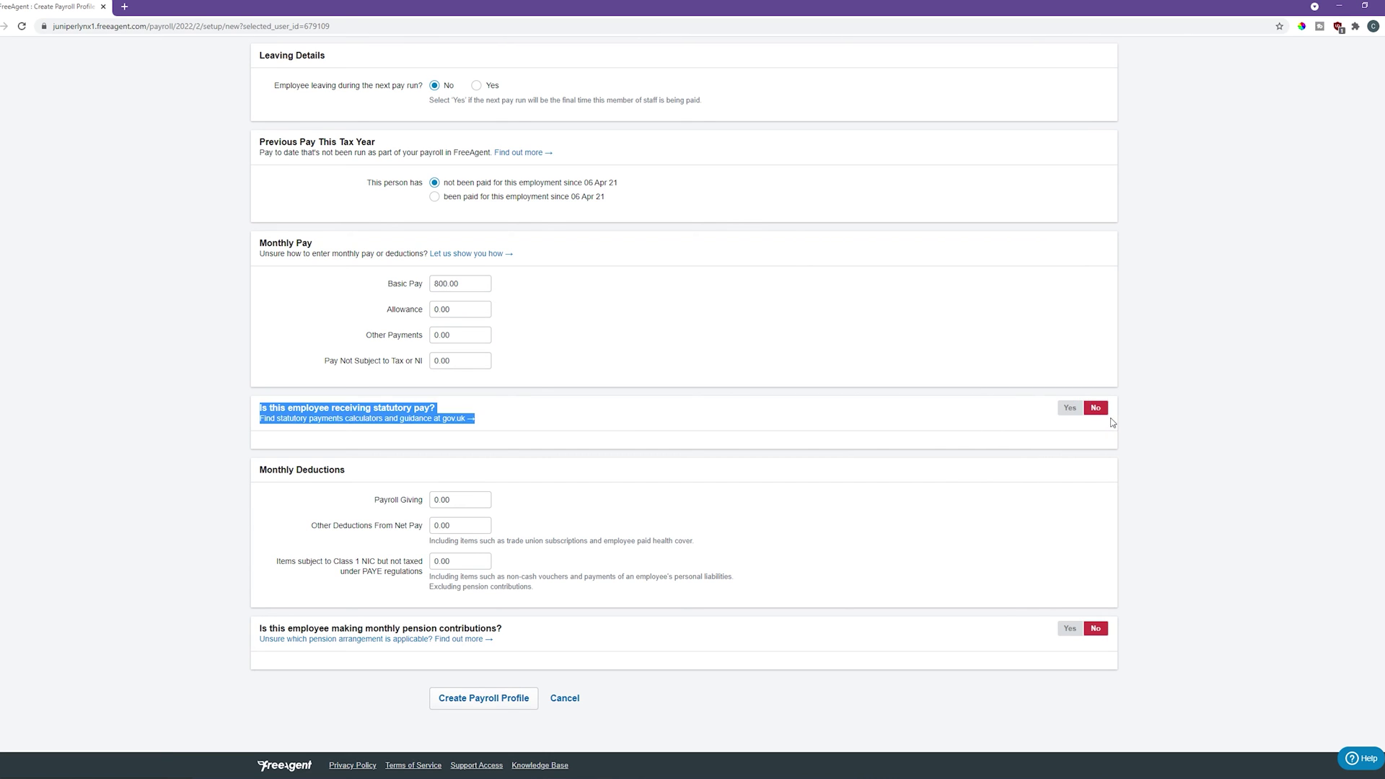
{"action": "left_click", "coordinate": [1127, 440]}
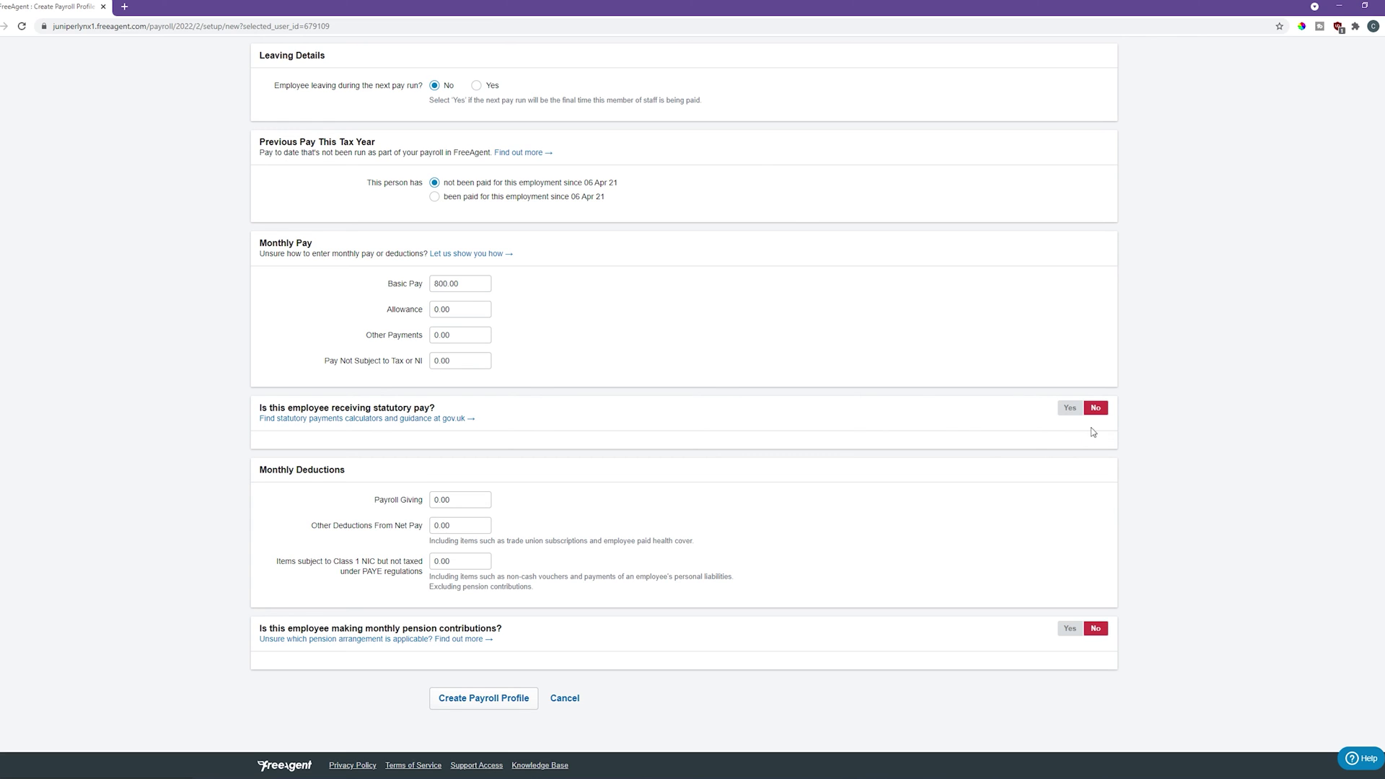
{"action": "left_click_drag", "start_coordinate": [261, 470], "coordinate": [437, 478]}
{"action": "left_click", "coordinate": [436, 479]}
Step: Enable monthly pension contributions and examine the 'Net Pay' Contributions field and its guidance
{"action": "left_click_drag", "start_coordinate": [502, 628], "coordinate": [231, 618]}
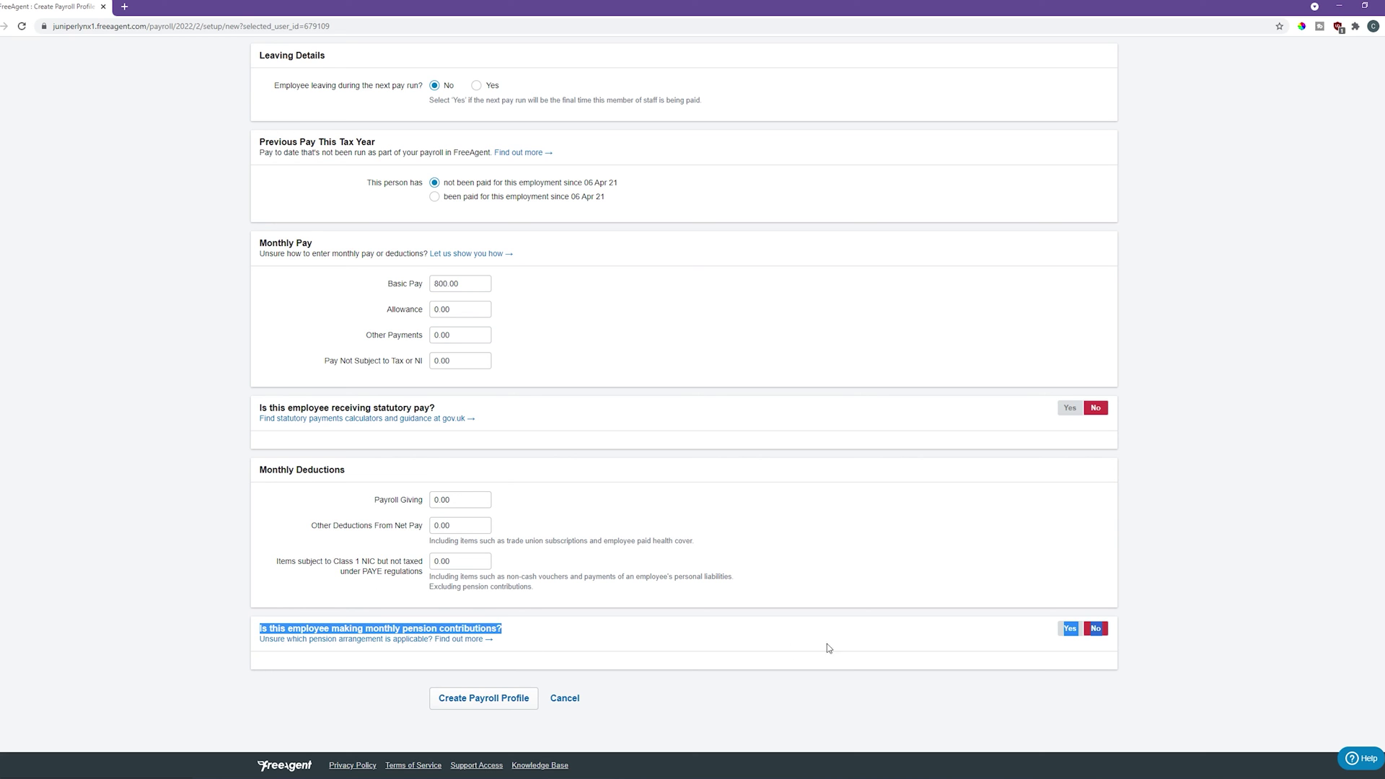
{"action": "left_click", "coordinate": [1070, 628]}
{"action": "scroll", "coordinate": [955, 622], "scroll_direction": "down", "scroll_amount": 2}
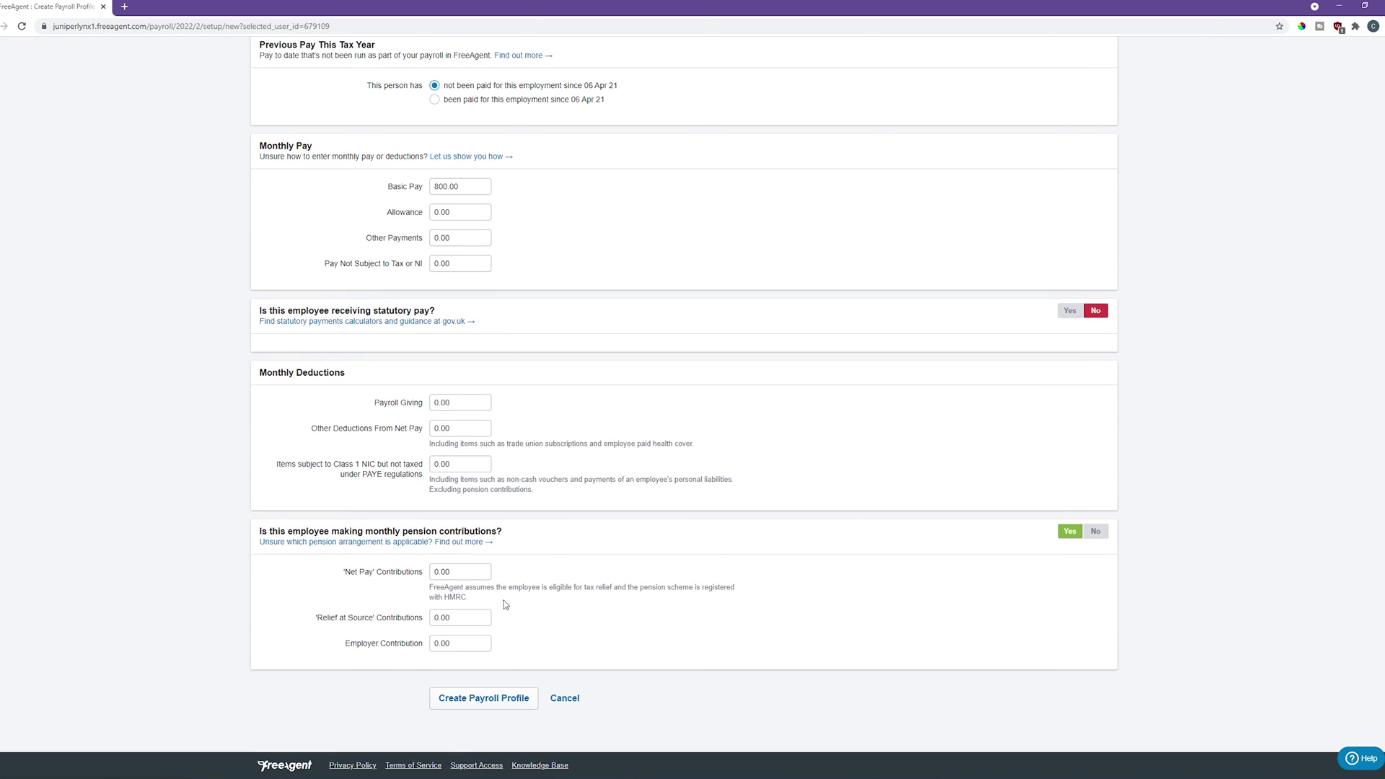
{"action": "left_click", "coordinate": [406, 576]}
{"action": "key", "text": "Tab"}
{"action": "key", "text": "Tab"}
{"action": "key", "text": "shift+Tab"}
{"action": "key", "text": "shift+Tab"}
{"action": "left_click", "coordinate": [466, 577]}
{"action": "double_click", "coordinate": [465, 576]}
{"action": "left_click_drag", "start_coordinate": [426, 589], "coordinate": [491, 605]}
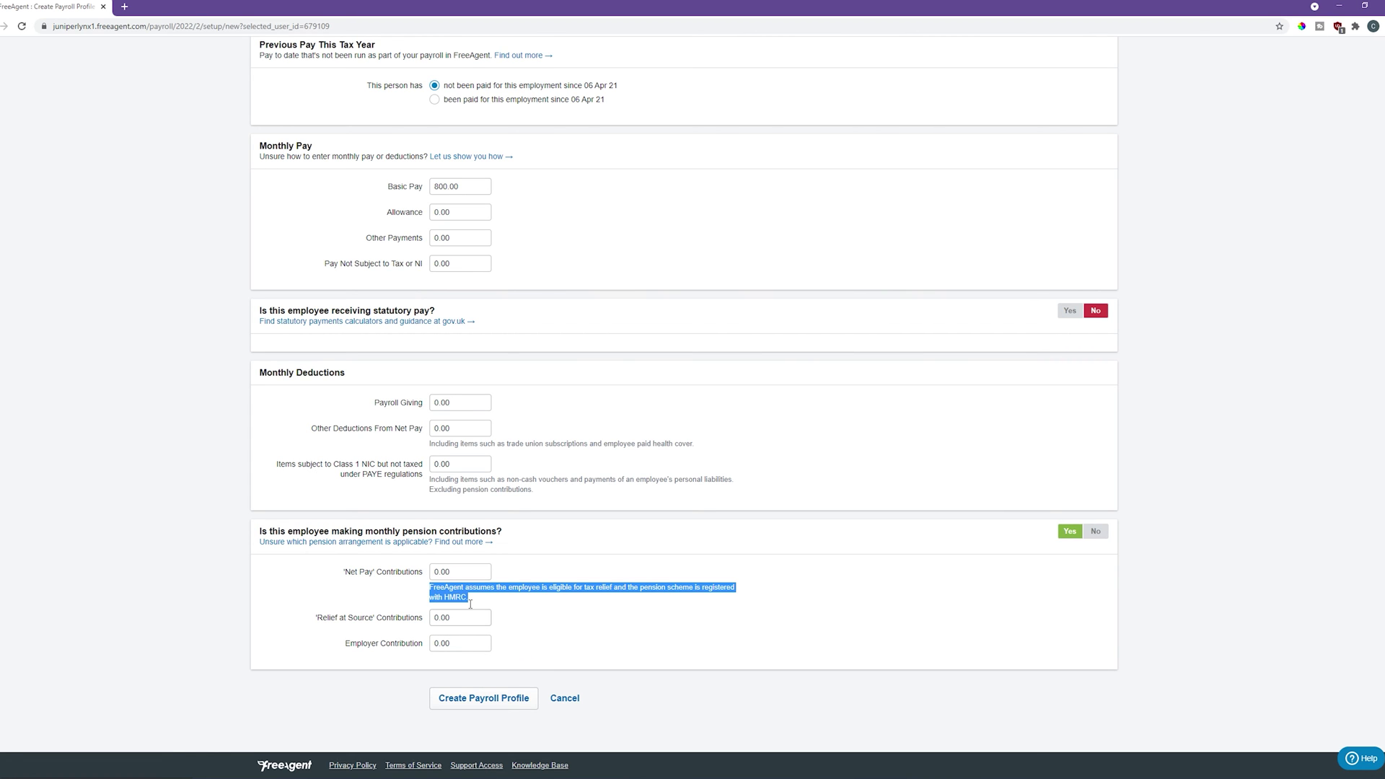
Step: Examine the 'Relief at Source' and Employer Contribution fields, and turn monthly pension contributions back off
{"action": "left_click", "coordinate": [457, 571]}
{"action": "key", "text": "Tab"}
{"action": "key", "text": "Tab"}
{"action": "left_click_drag", "start_coordinate": [342, 644], "coordinate": [424, 645]}
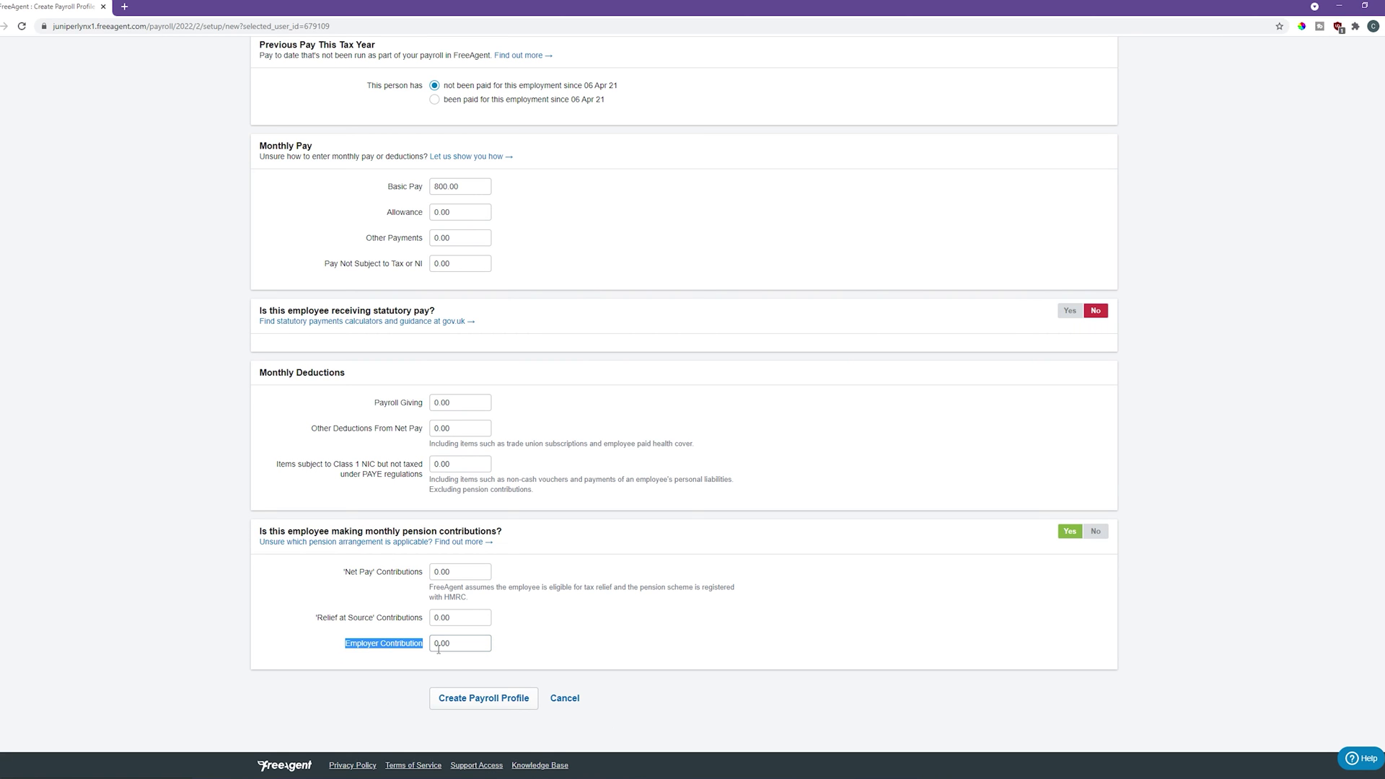
{"action": "left_click", "coordinate": [492, 656]}
Step: Check over the completed form and create the payroll profile
{"action": "scroll", "coordinate": [822, 637], "scroll_direction": "up", "scroll_amount": 7}
{"action": "scroll", "coordinate": [823, 637], "scroll_direction": "down", "scroll_amount": 5}
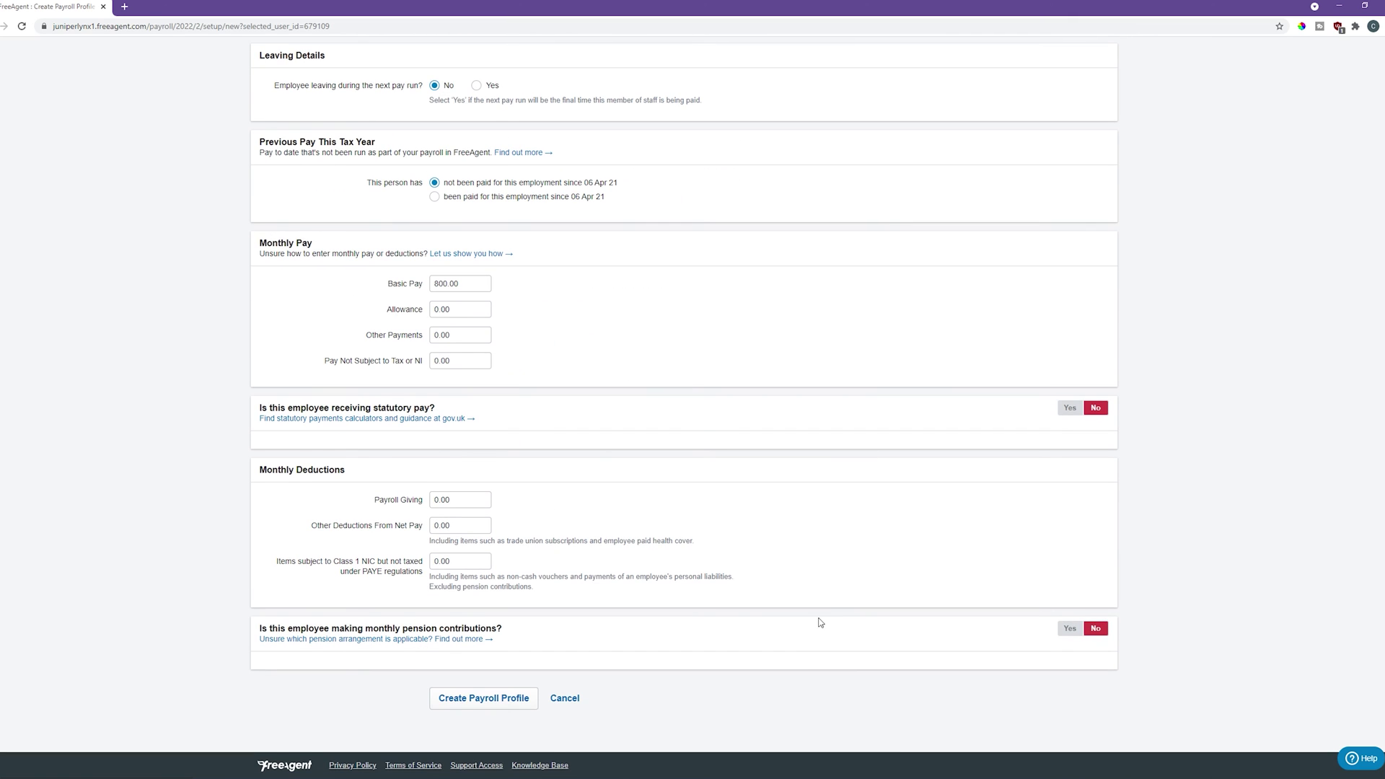
{"action": "left_click", "coordinate": [486, 699]}
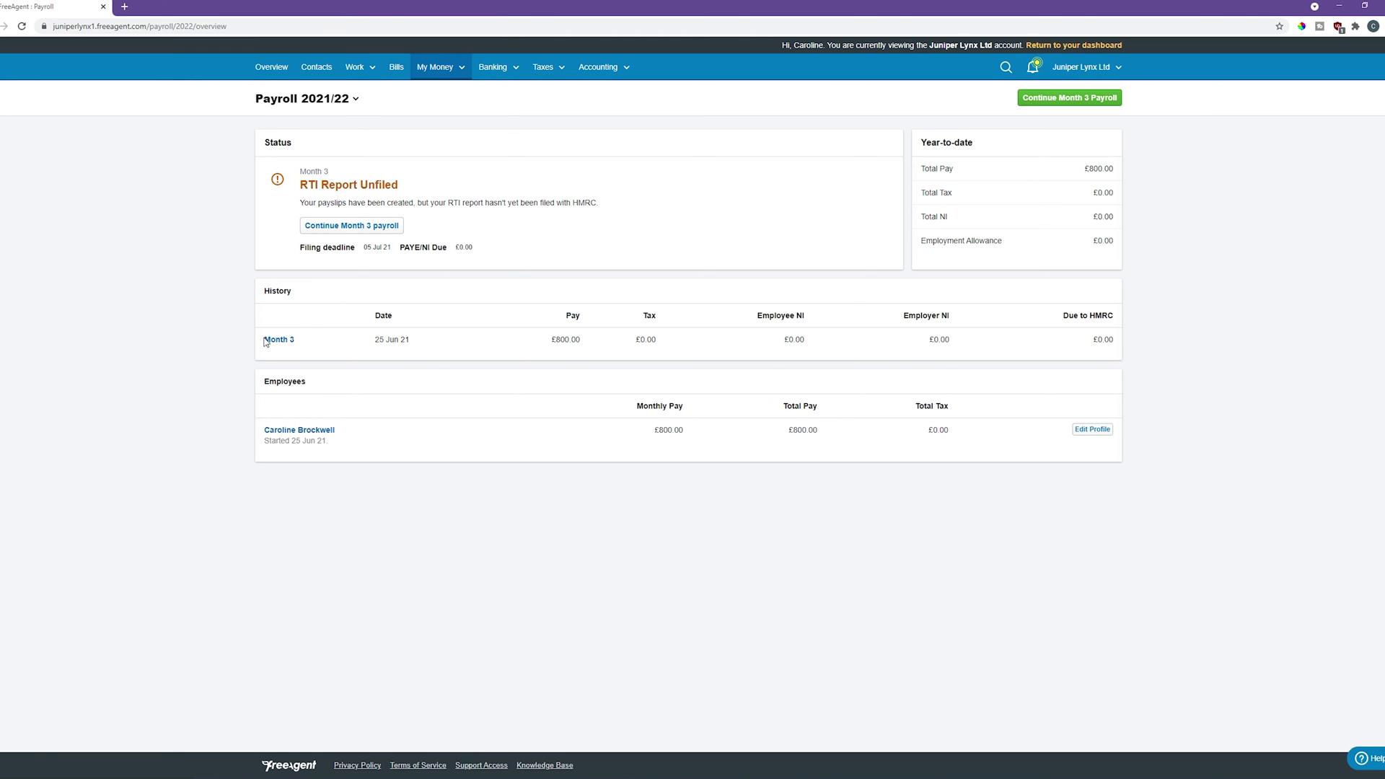
Step: Review the Month 3 entry in the payroll history and continue to preparing the Month 3 payroll
{"action": "left_click_drag", "start_coordinate": [265, 342], "coordinate": [590, 346]}
{"action": "left_click_drag", "start_coordinate": [1131, 339], "coordinate": [269, 343]}
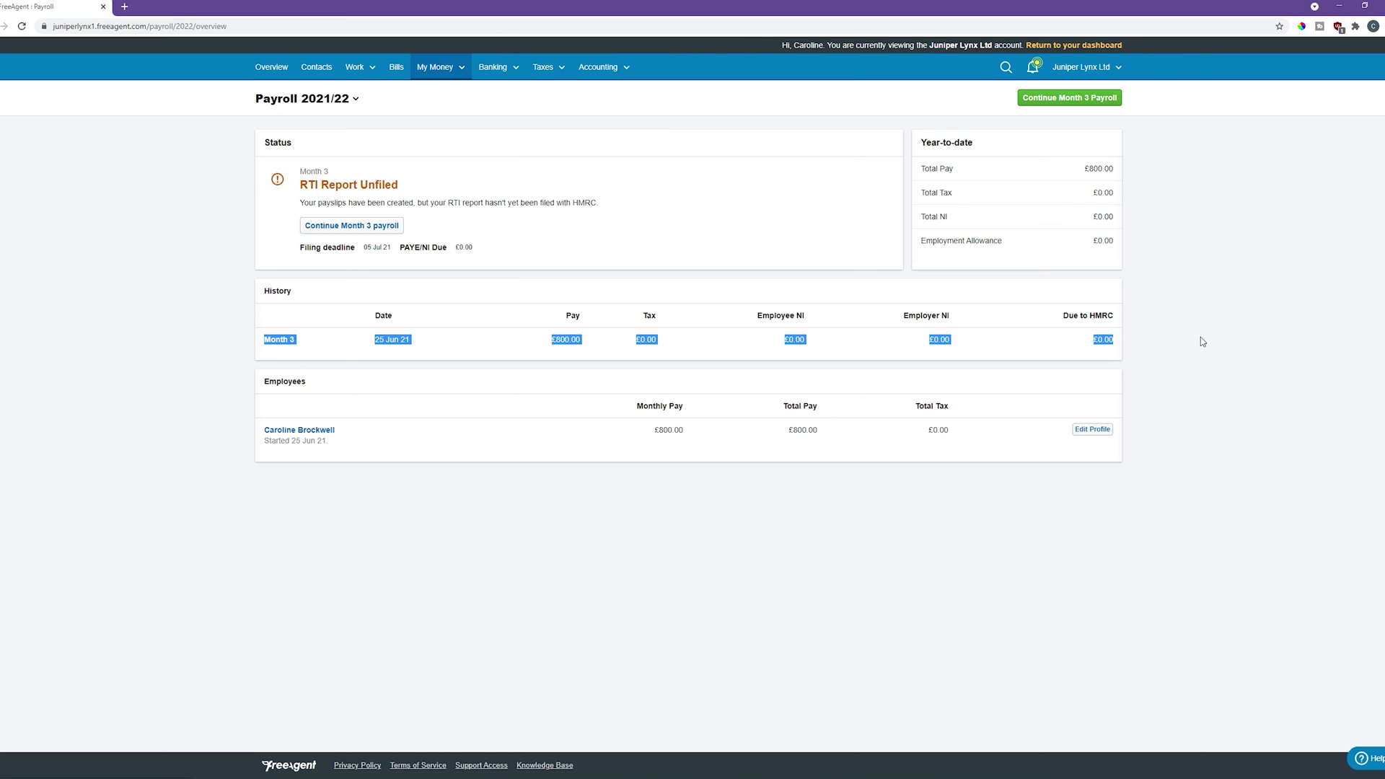
{"action": "left_click", "coordinate": [1080, 112]}
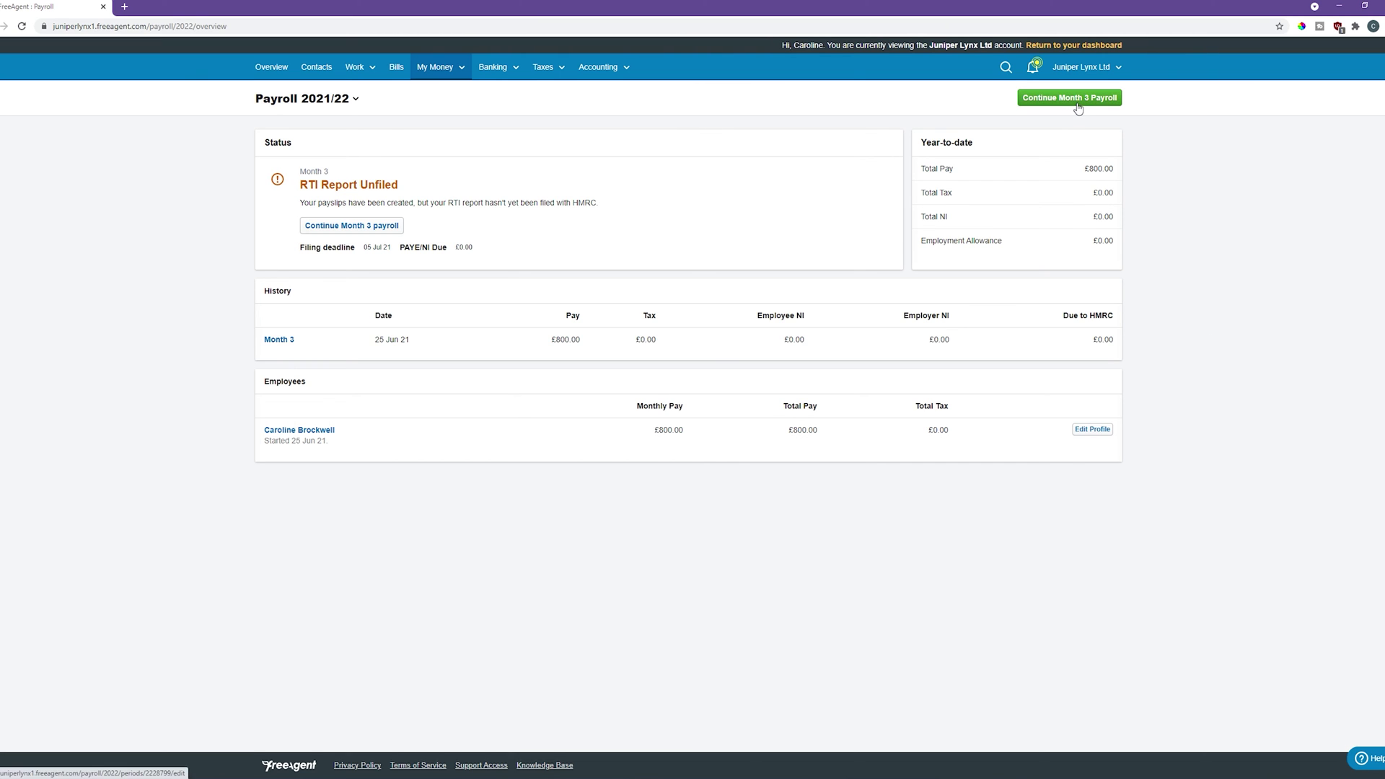
{"action": "left_click", "coordinate": [1078, 106]}
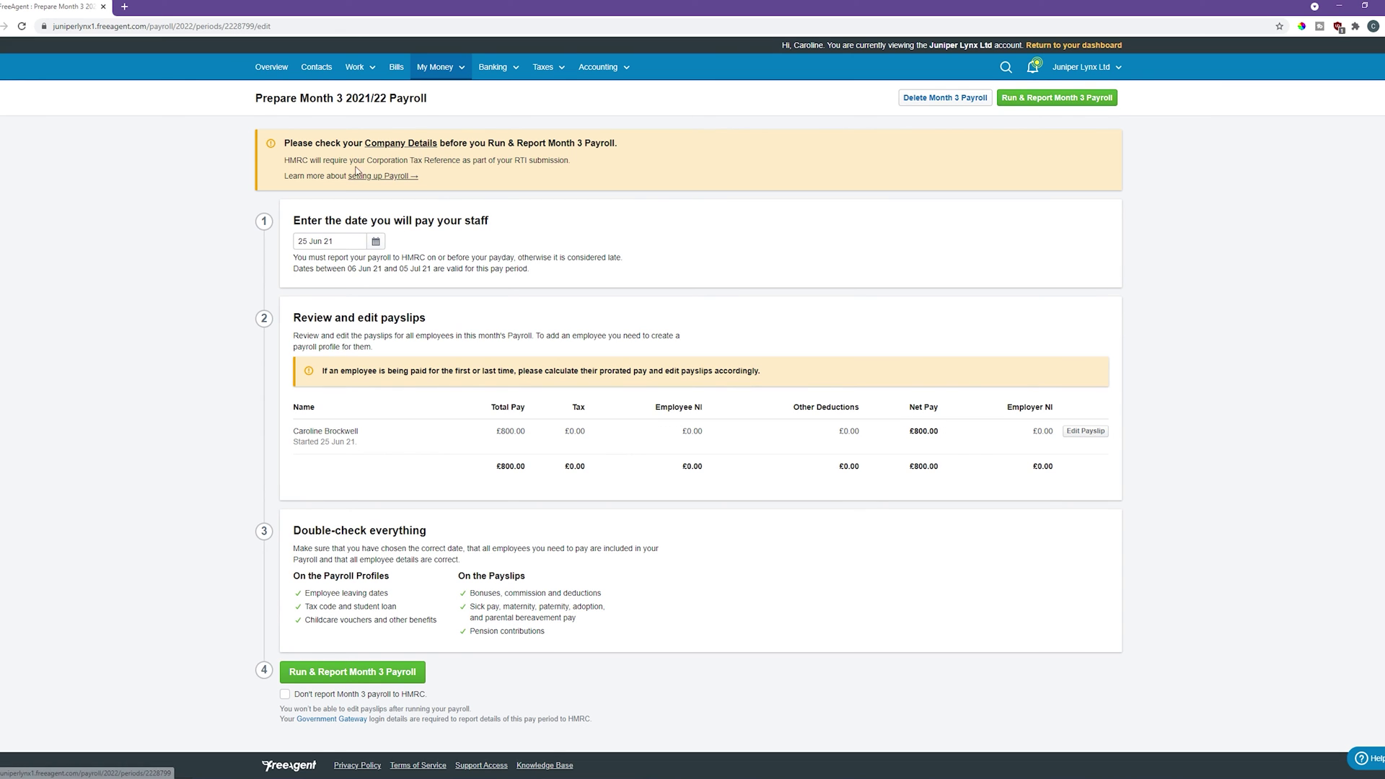
Step: Read the notice about checking Company Details and the Corporation Tax Reference before running Month 3 payroll
{"action": "left_click_drag", "start_coordinate": [253, 145], "coordinate": [616, 191]}
{"action": "left_click", "coordinate": [646, 153]}
{"action": "left_click", "coordinate": [616, 191]}
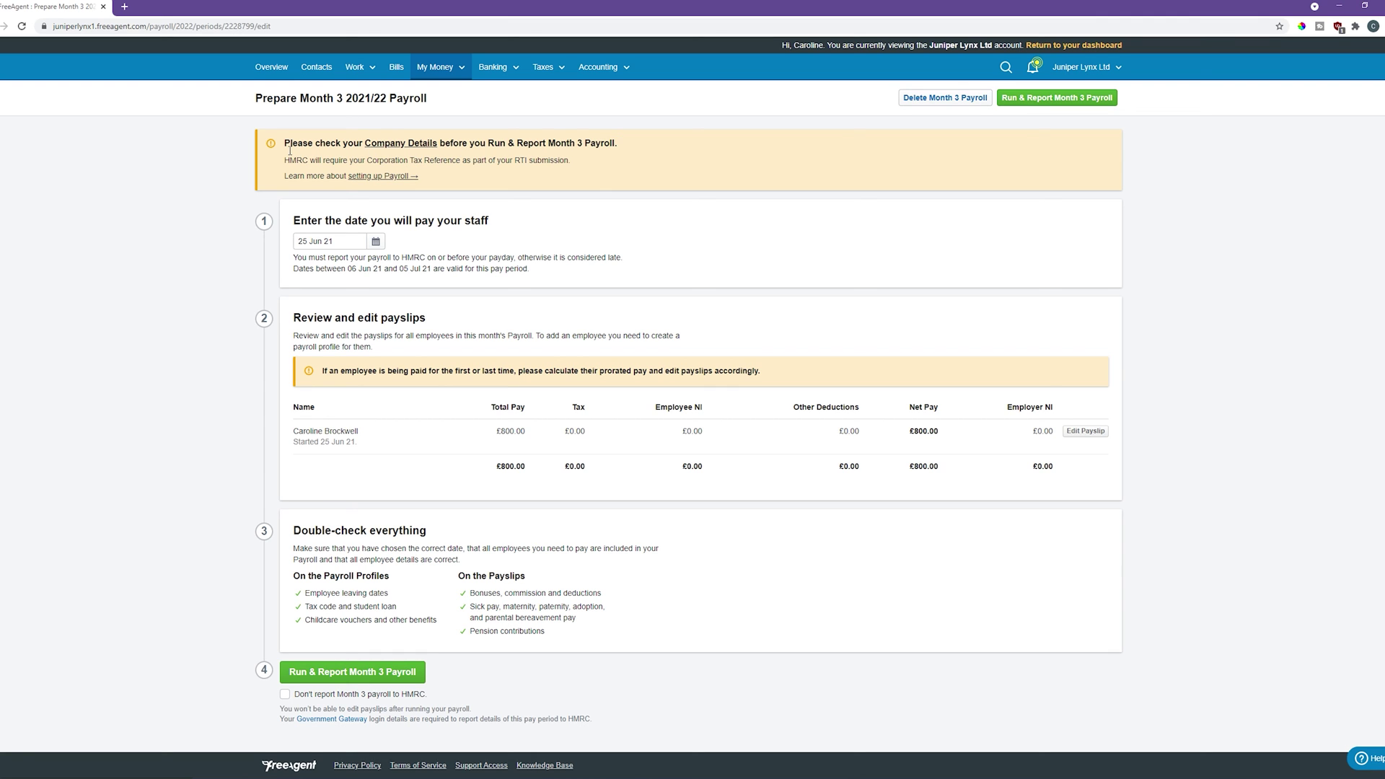
{"action": "left_click_drag", "start_coordinate": [575, 162], "coordinate": [570, 164]}
{"action": "left_click_drag", "start_coordinate": [366, 160], "coordinate": [465, 163]}
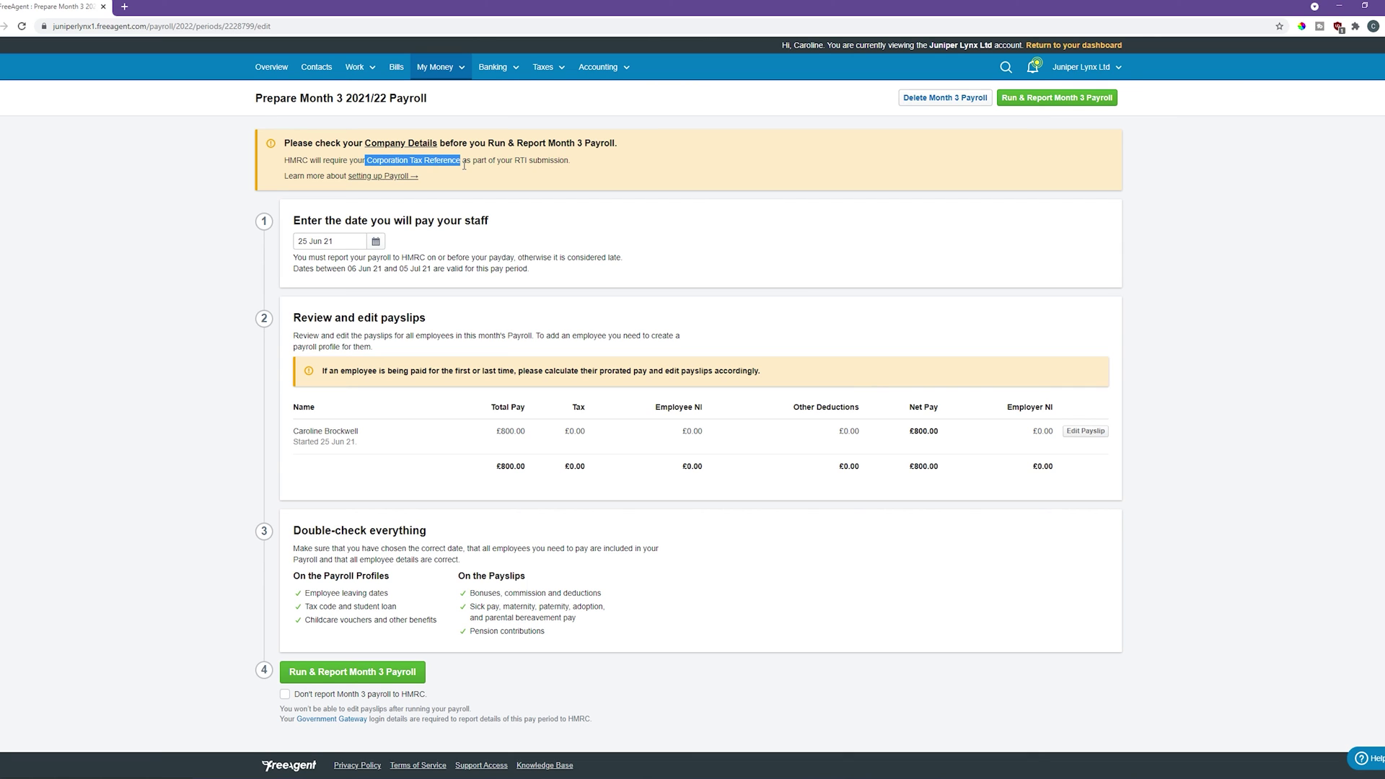
{"action": "left_click", "coordinate": [261, 243]}
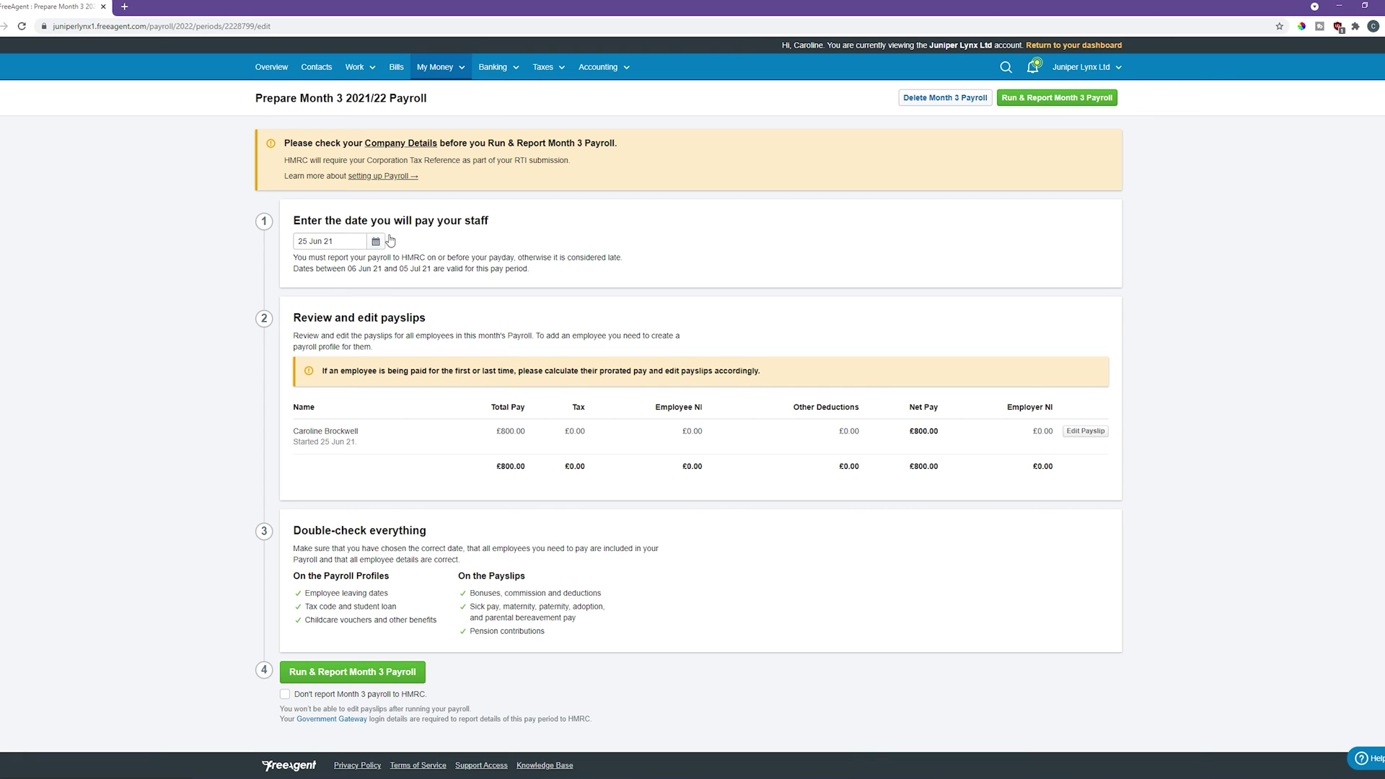
Step: Set the date for paying staff in the Month 3 payroll to 30 Jun 21
{"action": "left_click_drag", "start_coordinate": [509, 221], "coordinate": [286, 222]}
{"action": "left_click", "coordinate": [376, 242]}
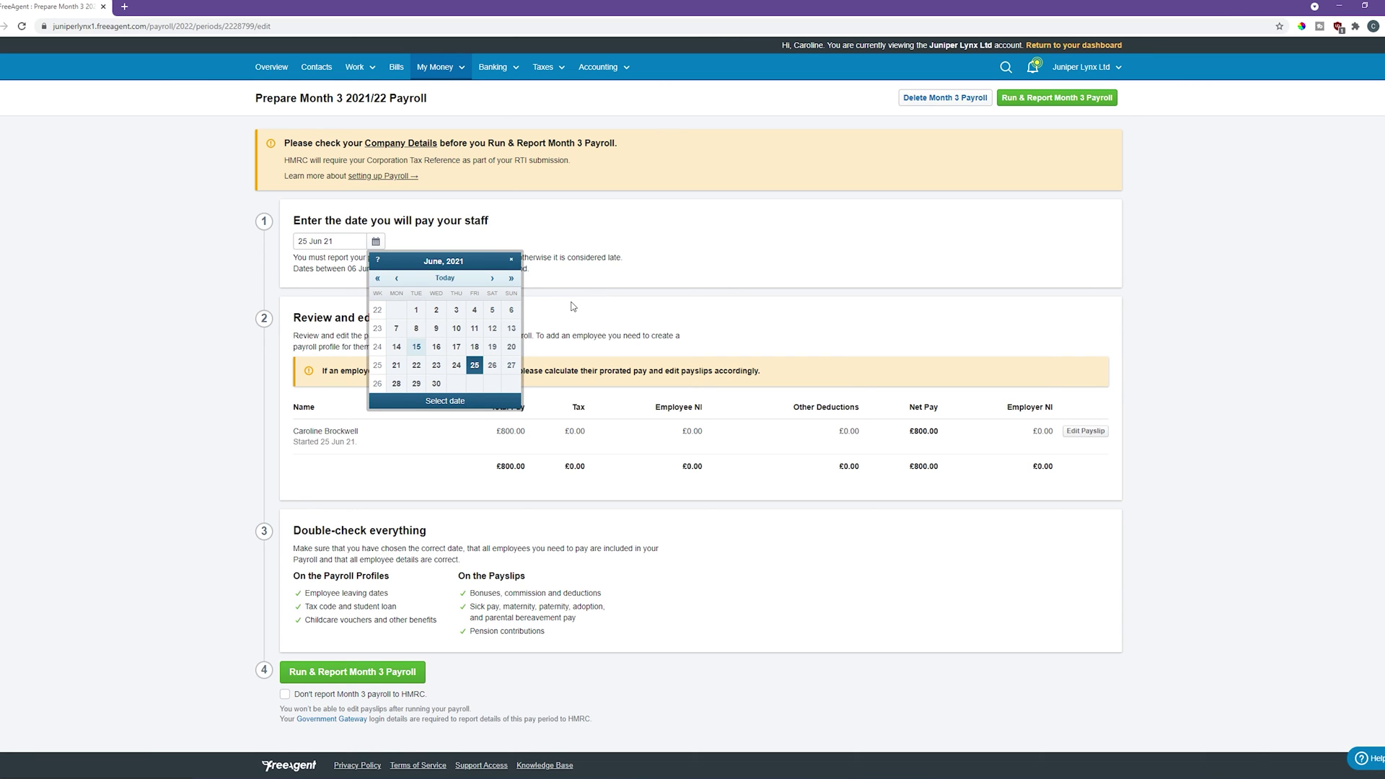
{"action": "left_click", "coordinate": [436, 383]}
{"action": "left_click_drag", "start_coordinate": [516, 268], "coordinate": [392, 241]}
{"action": "left_click", "coordinate": [460, 275]}
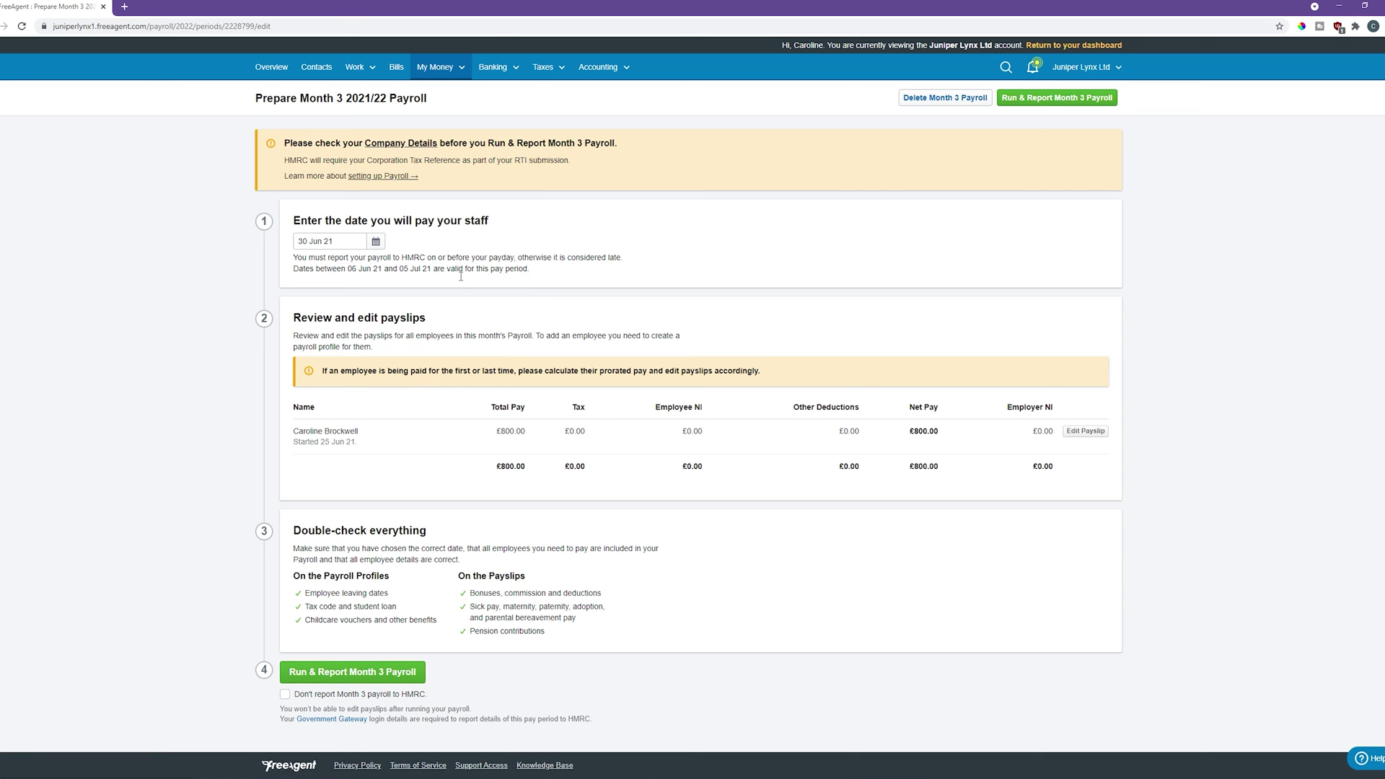
{"action": "left_click", "coordinate": [376, 242]}
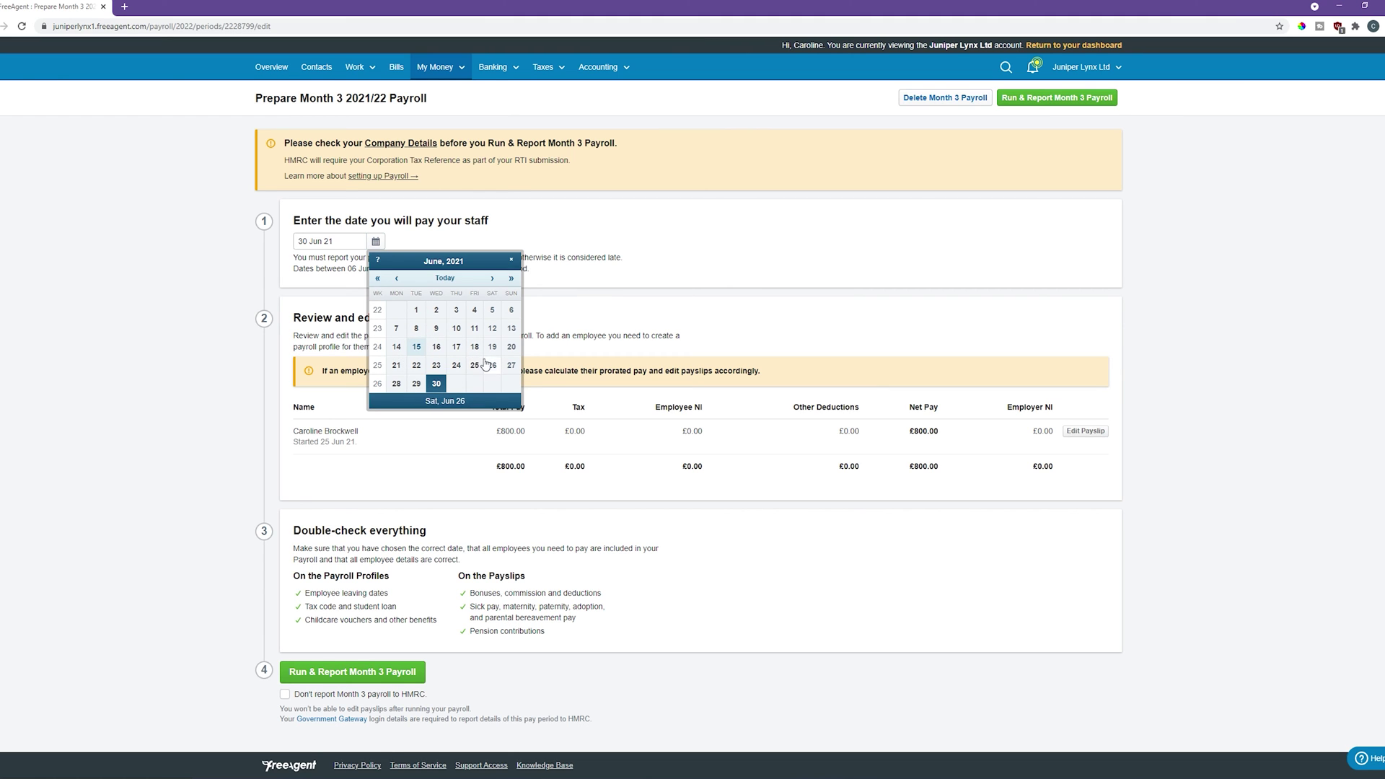
{"action": "left_click", "coordinate": [608, 293]}
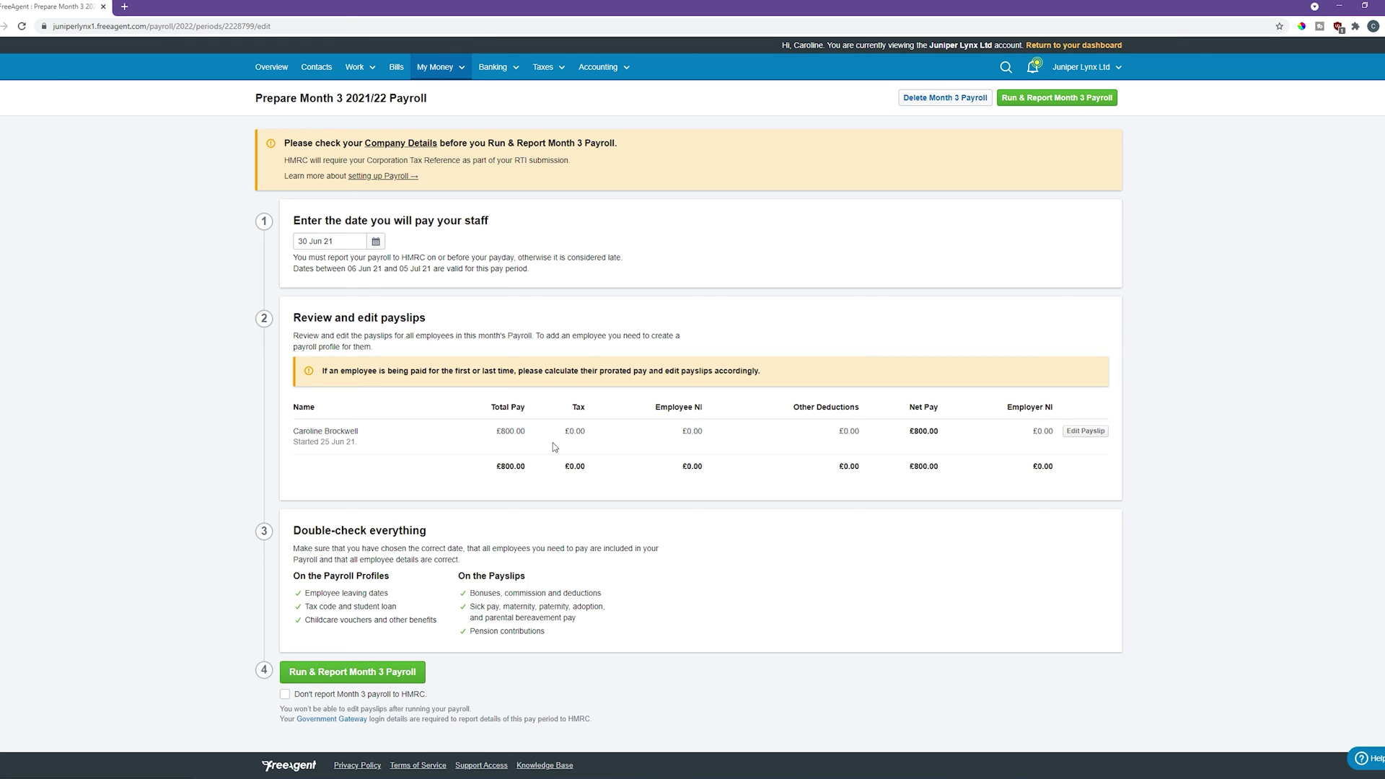
Step: Review the Month 3 payslip figures, examine the Government Gateway ID and Password fields for reporting to HMRC, and close the form without submitting
{"action": "left_click_drag", "start_coordinate": [291, 426], "coordinate": [1073, 469]}
{"action": "left_click", "coordinate": [1043, 480]}
{"action": "left_click", "coordinate": [364, 675]}
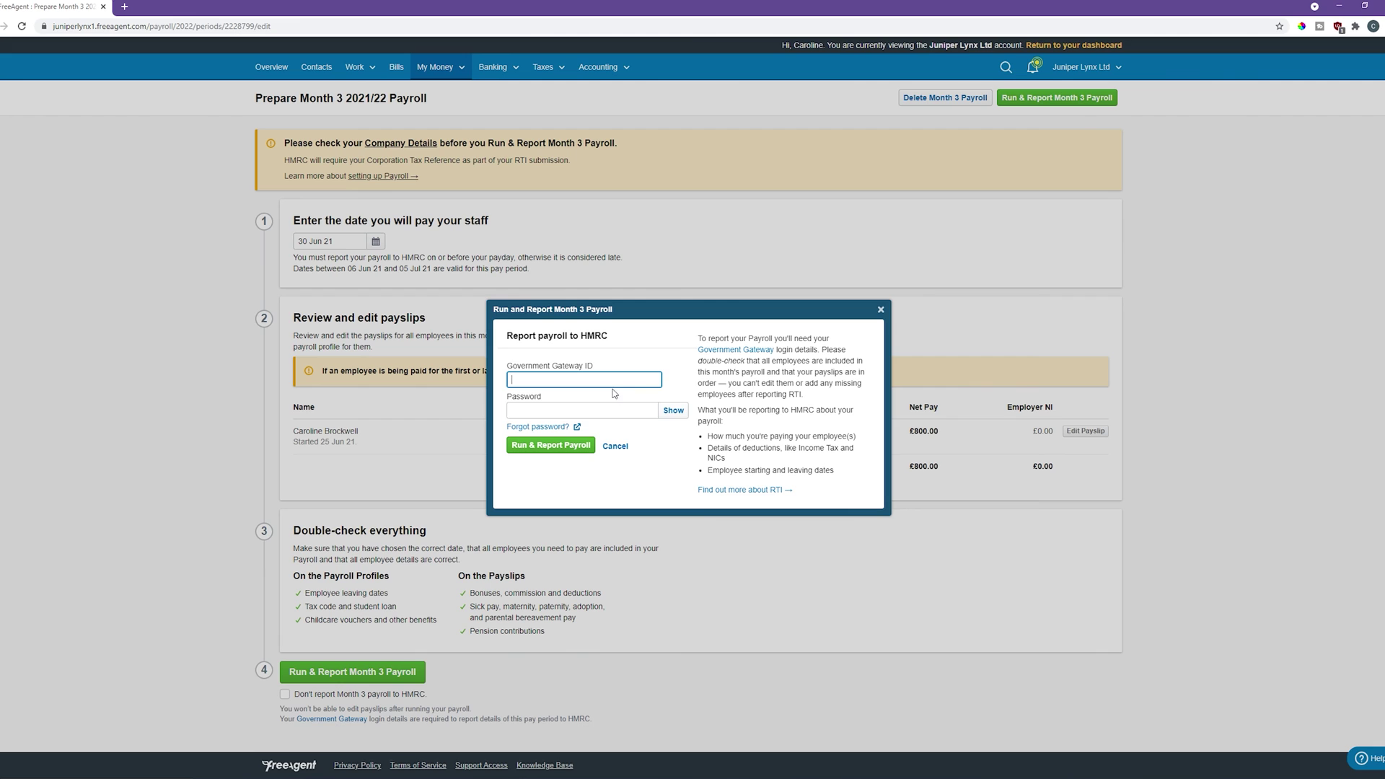
{"action": "left_click_drag", "start_coordinate": [593, 365], "coordinate": [509, 366]}
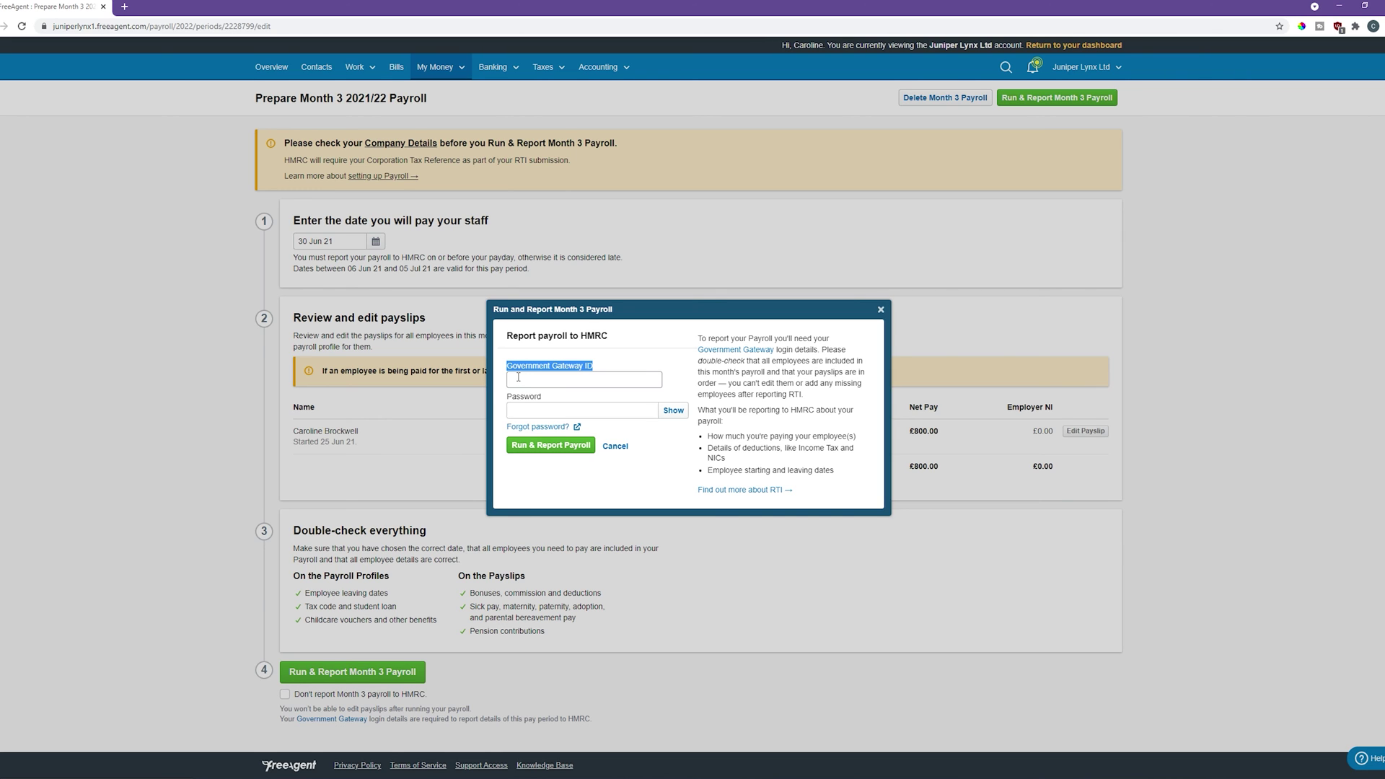
{"action": "left_click", "coordinate": [518, 376]}
{"action": "left_click", "coordinate": [517, 410]}
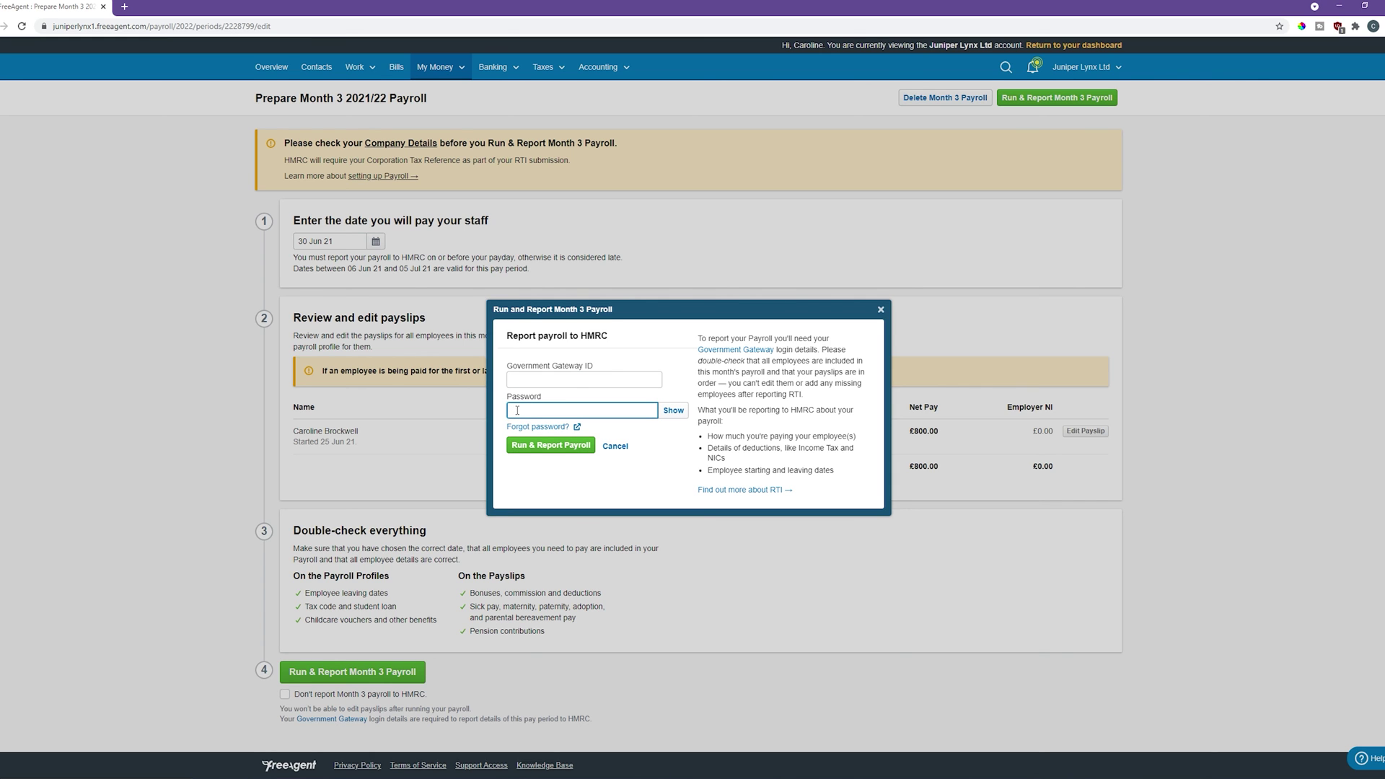
{"action": "left_click", "coordinate": [879, 311]}
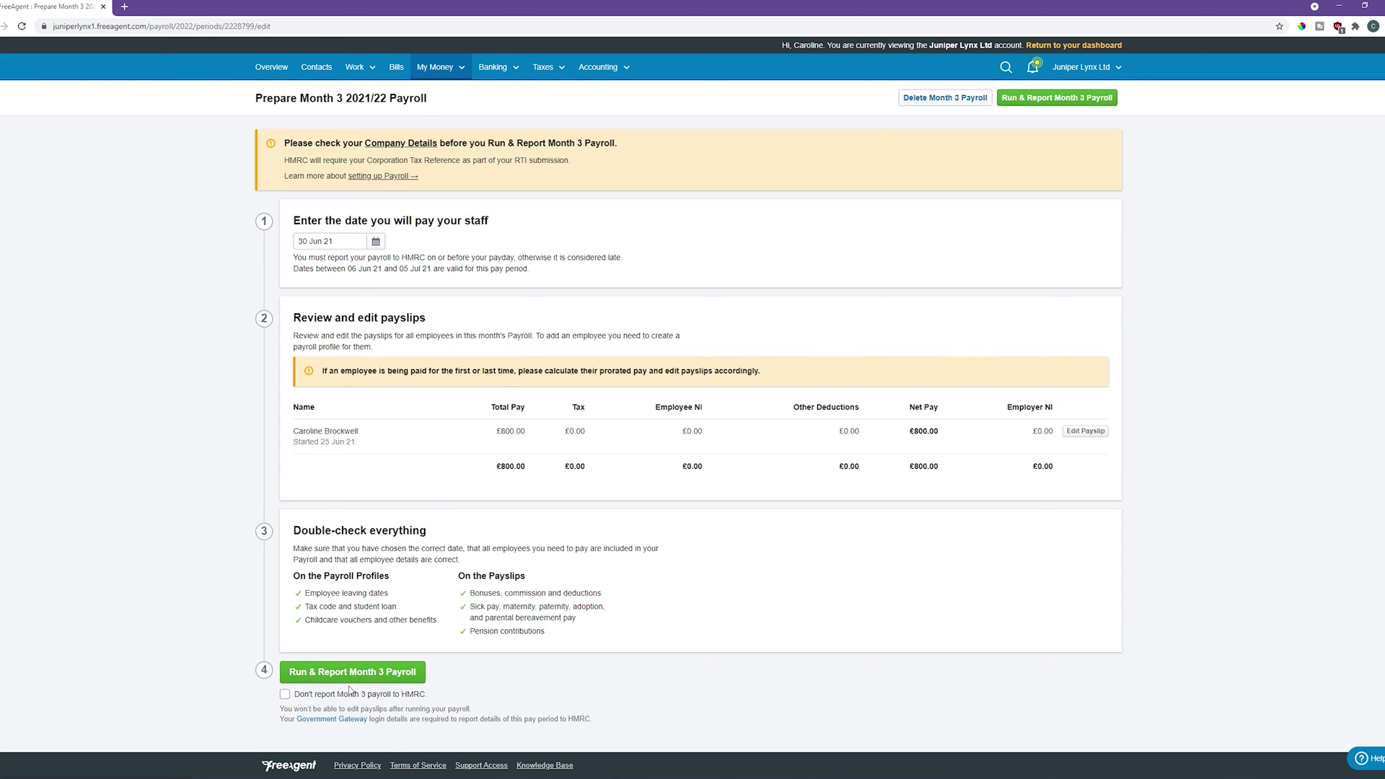
Step: Run the Month 3 payroll with reporting to HMRC turned off, and check the Month 4 deadline in the payroll status
{"action": "left_click", "coordinate": [310, 695]}
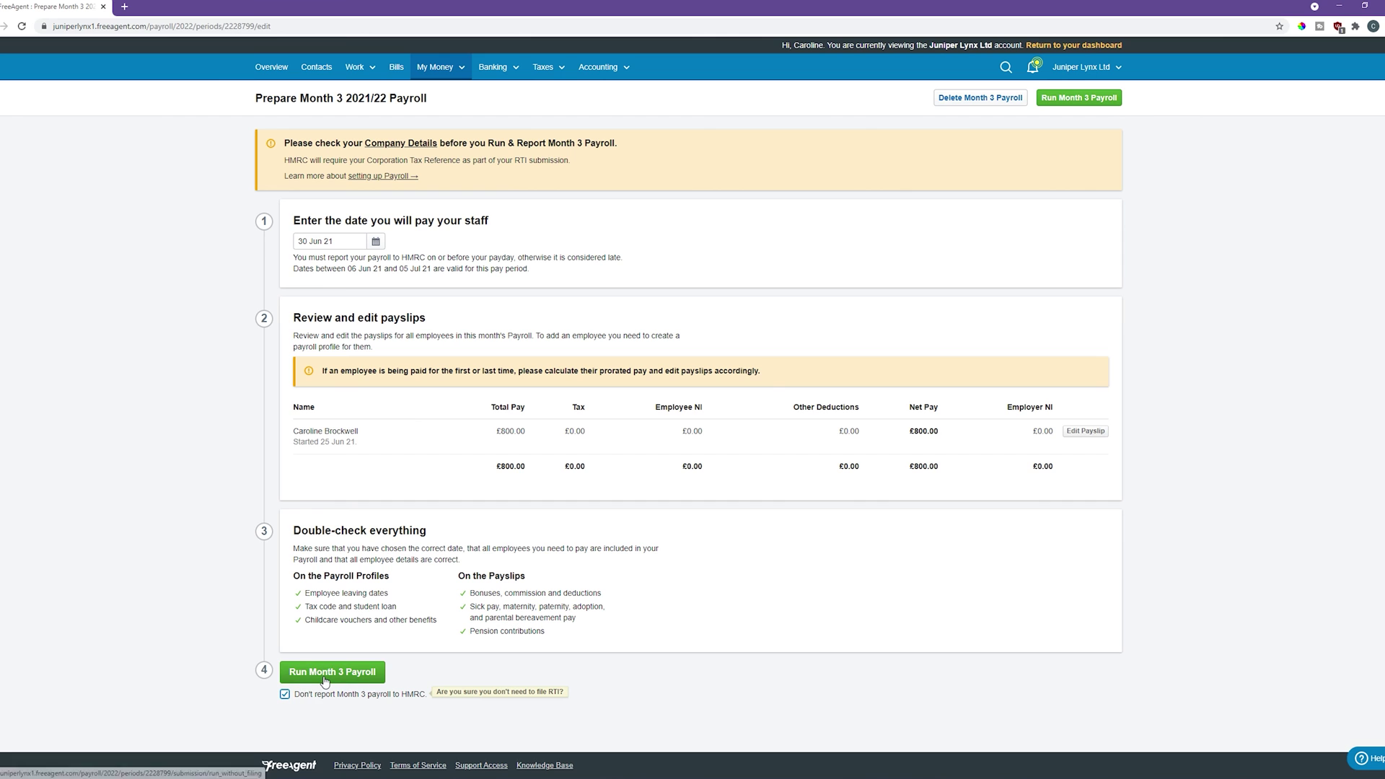
{"action": "left_click", "coordinate": [324, 677]}
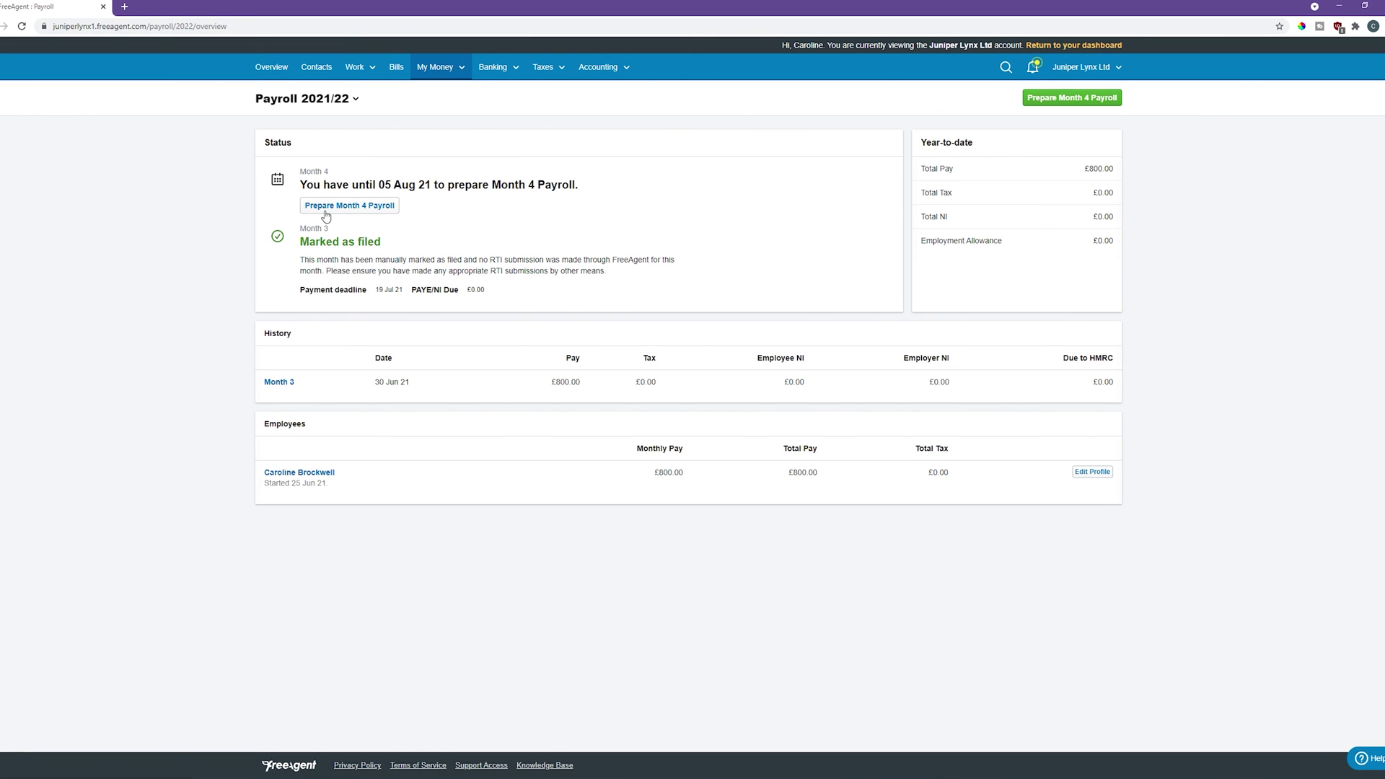
{"action": "mouse_move", "coordinate": [300, 185]}
{"action": "left_mouse_down"}
{"action": "mouse_move", "coordinate": [542, 189]}
{"action": "mouse_move", "coordinate": [297, 181]}
{"action": "left_mouse_up"}
{"action": "left_click", "coordinate": [584, 202]}
{"action": "left_click", "coordinate": [296, 180]}
Step: Start preparing the Month 4 payroll and read the notice about when it can be run and reported
{"action": "left_click", "coordinate": [1072, 103]}
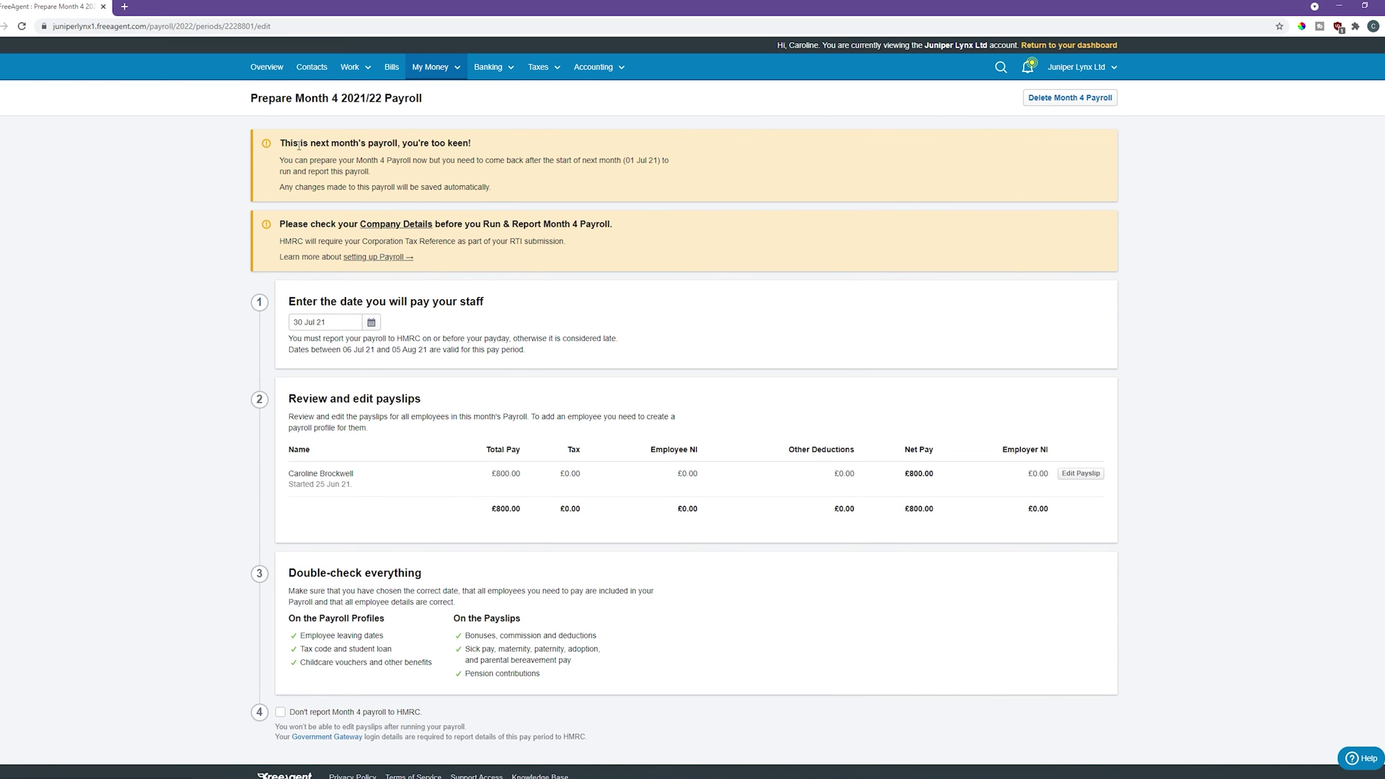
{"action": "left_click_drag", "start_coordinate": [281, 145], "coordinate": [565, 189]}
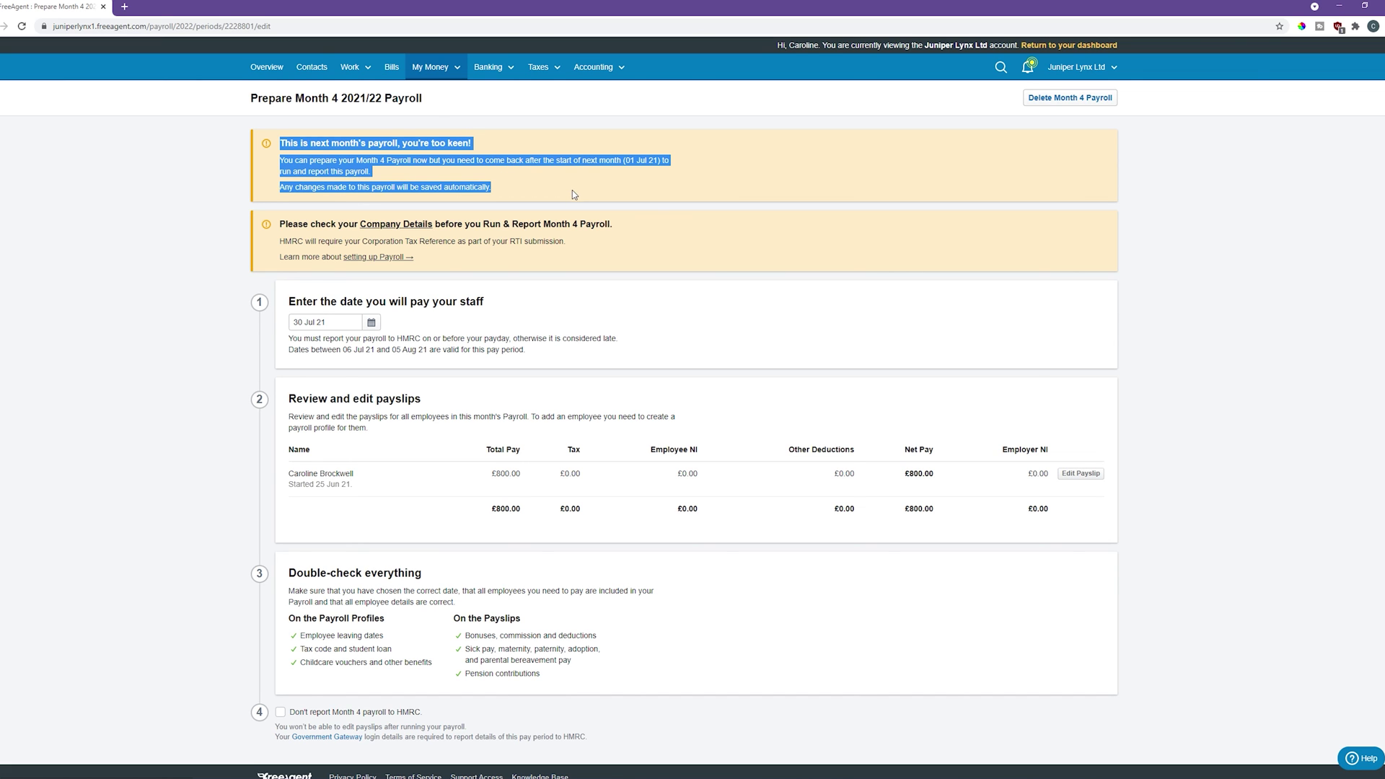
{"action": "left_click", "coordinate": [573, 189]}
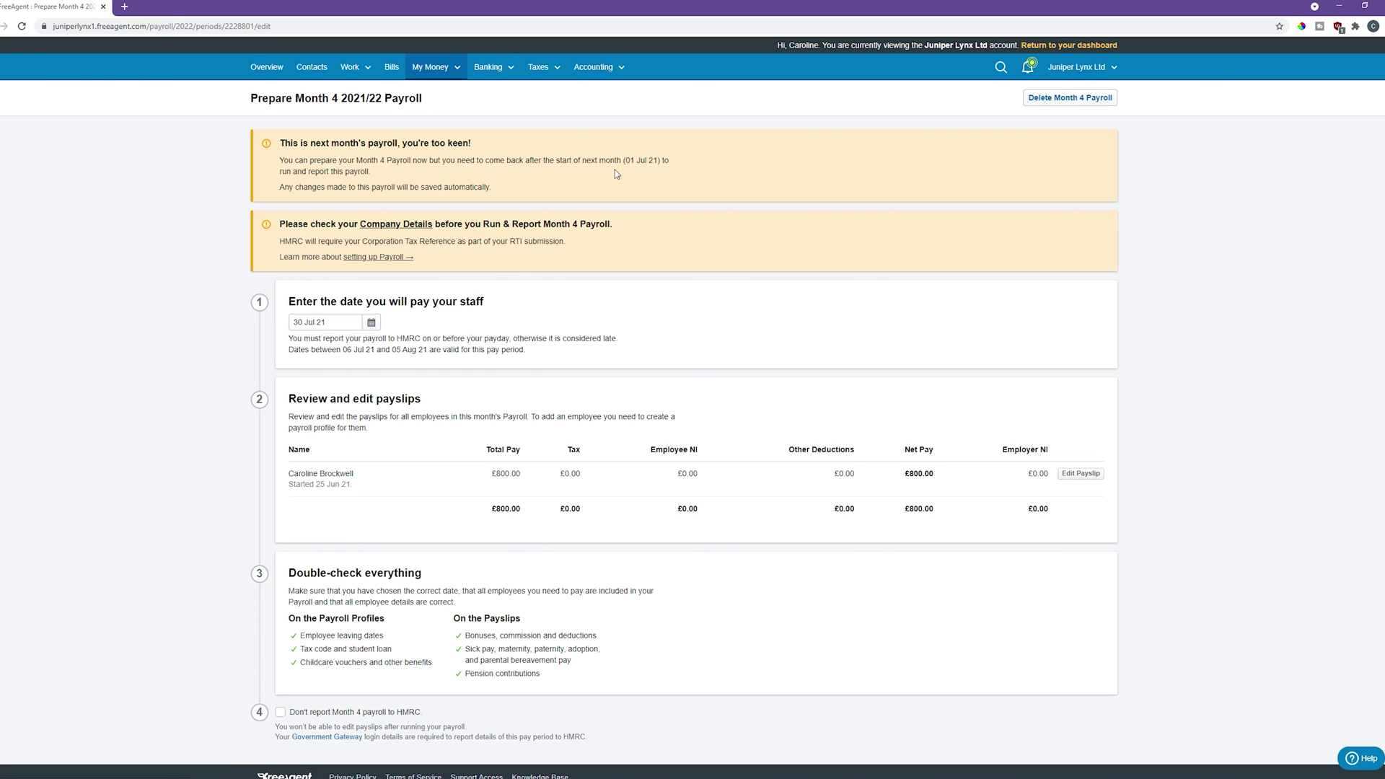
{"action": "left_click_drag", "start_coordinate": [626, 161], "coordinate": [658, 161]}
{"action": "left_click", "coordinate": [656, 190]}
{"action": "left_click_drag", "start_coordinate": [624, 160], "coordinate": [662, 162]}
{"action": "scroll", "coordinate": [505, 183], "scroll_direction": "down", "scroll_amount": 1}
{"action": "left_click", "coordinate": [276, 287]}
{"action": "scroll", "coordinate": [568, 406], "scroll_direction": "up", "scroll_amount": 1}
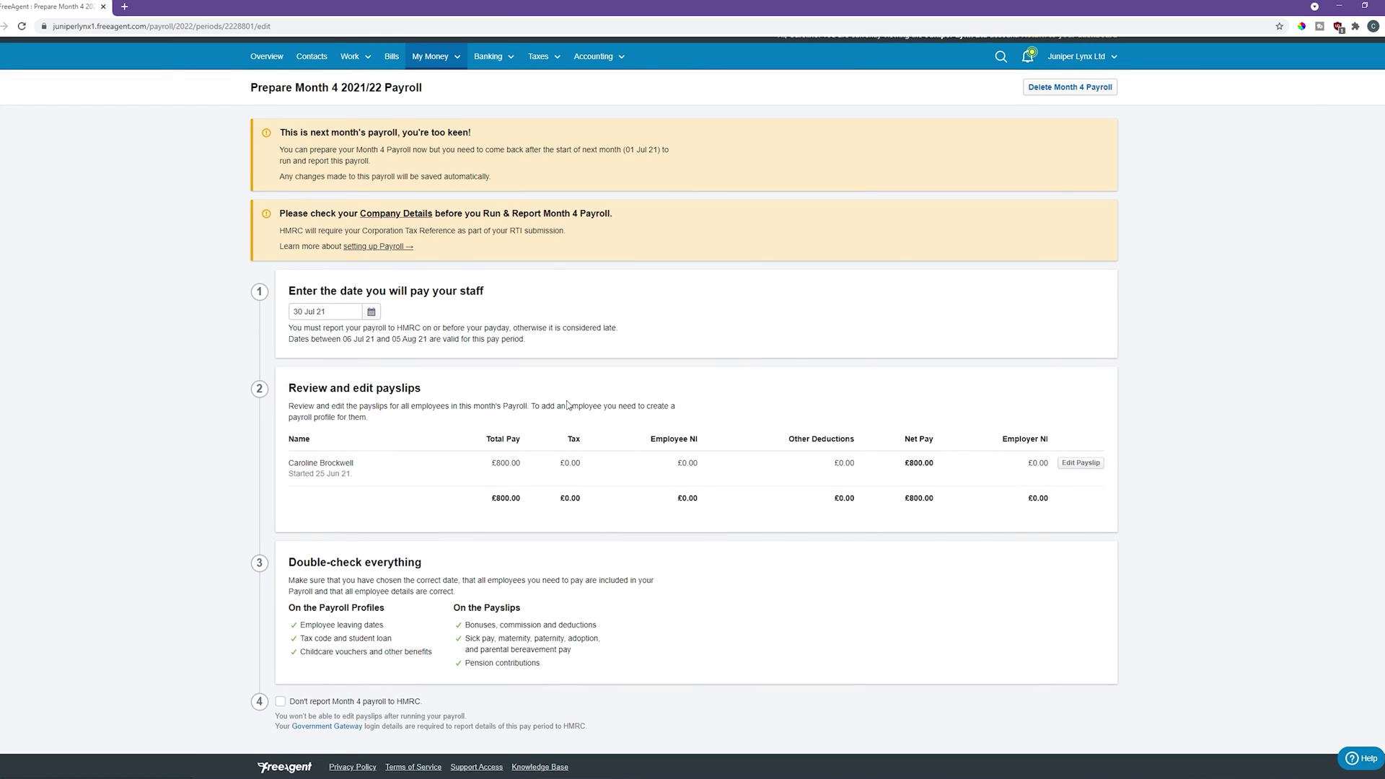
Step: View the director's salary account for Tax Year 2021/22 and check the June payslip entry
{"action": "left_click", "coordinate": [441, 75]}
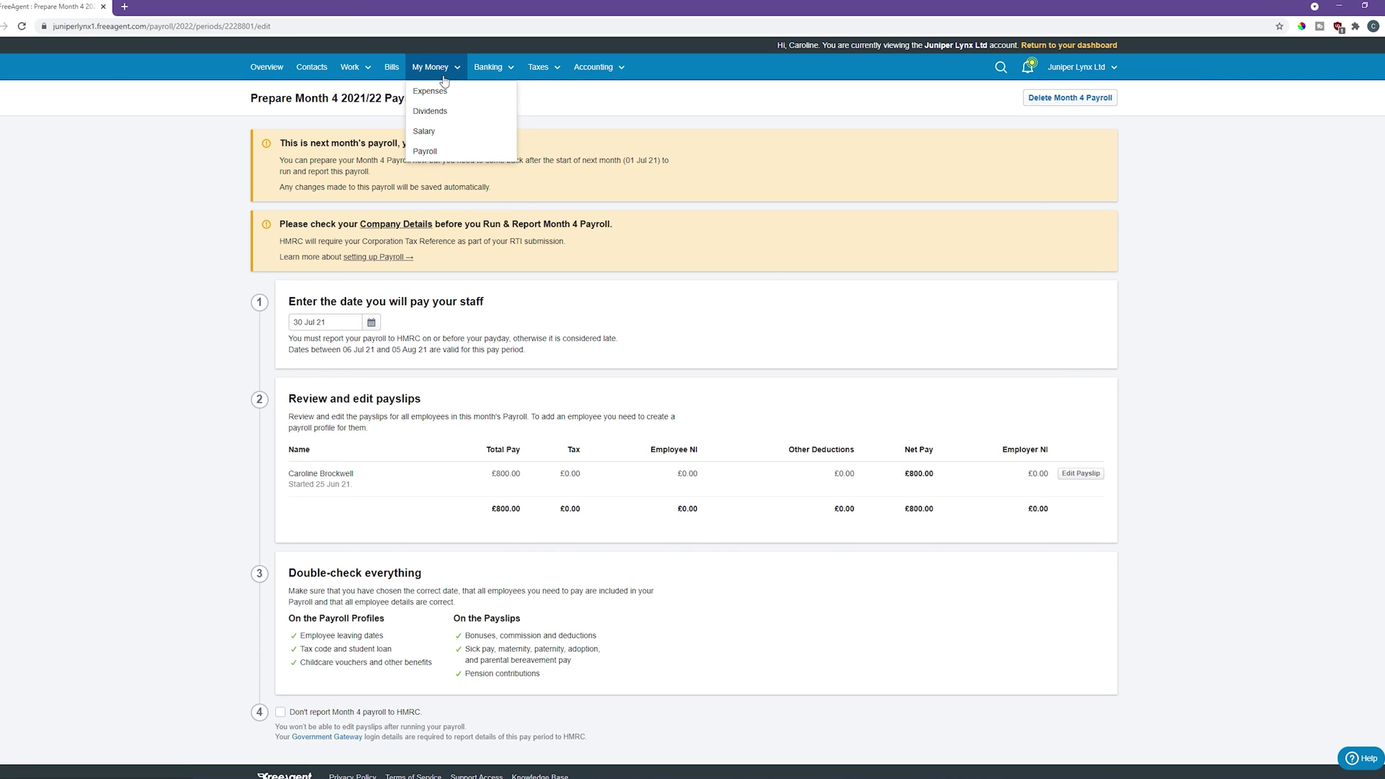
{"action": "left_click", "coordinate": [441, 130]}
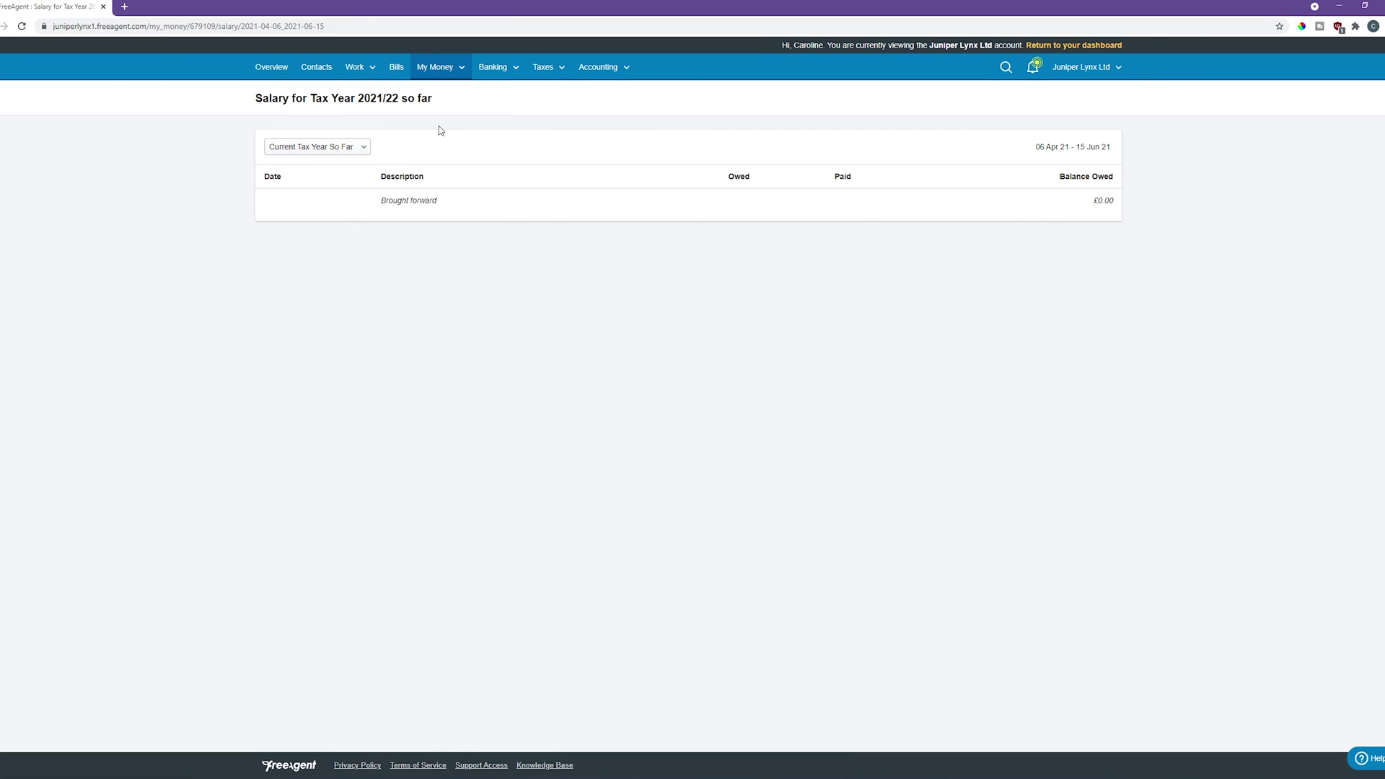
{"action": "left_click", "coordinate": [360, 155]}
{"action": "left_click", "coordinate": [342, 157]}
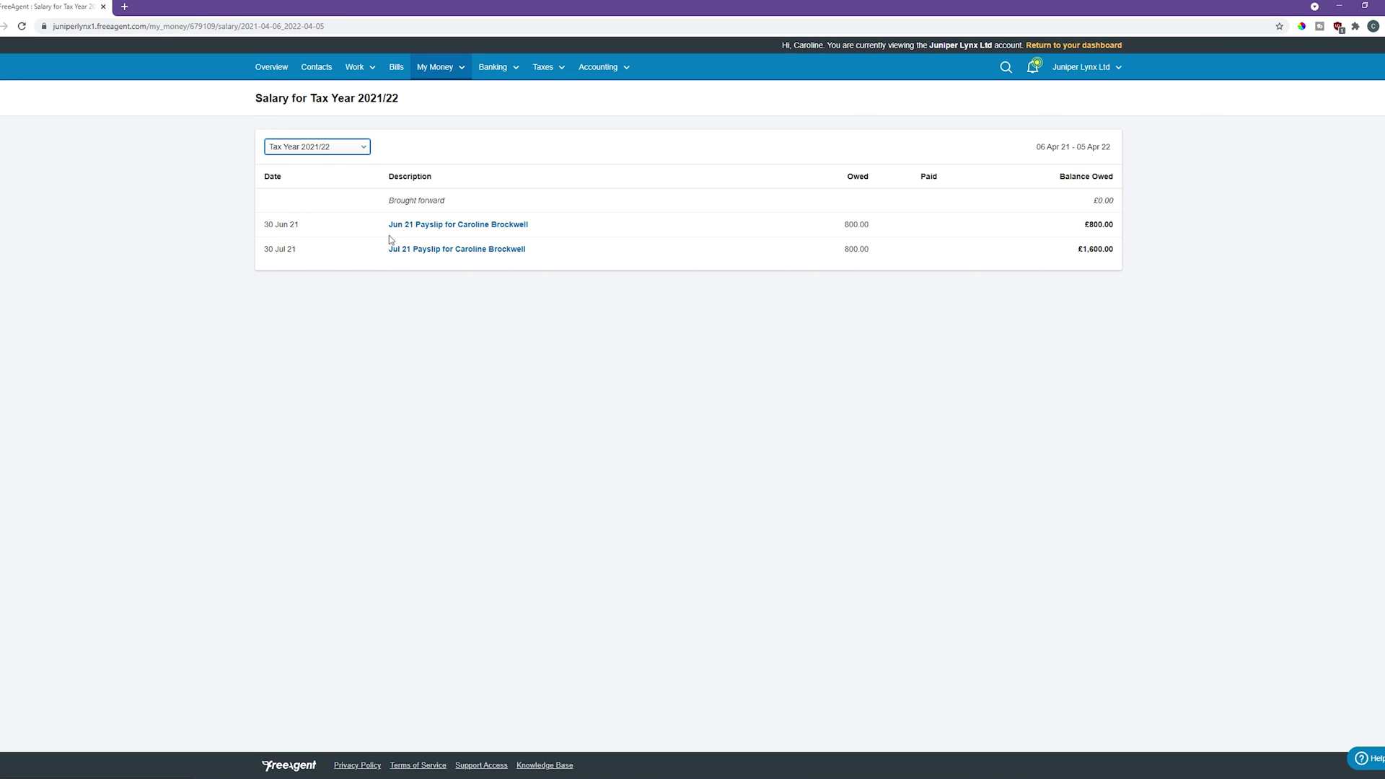
{"action": "left_click_drag", "start_coordinate": [264, 227], "coordinate": [1115, 223]}
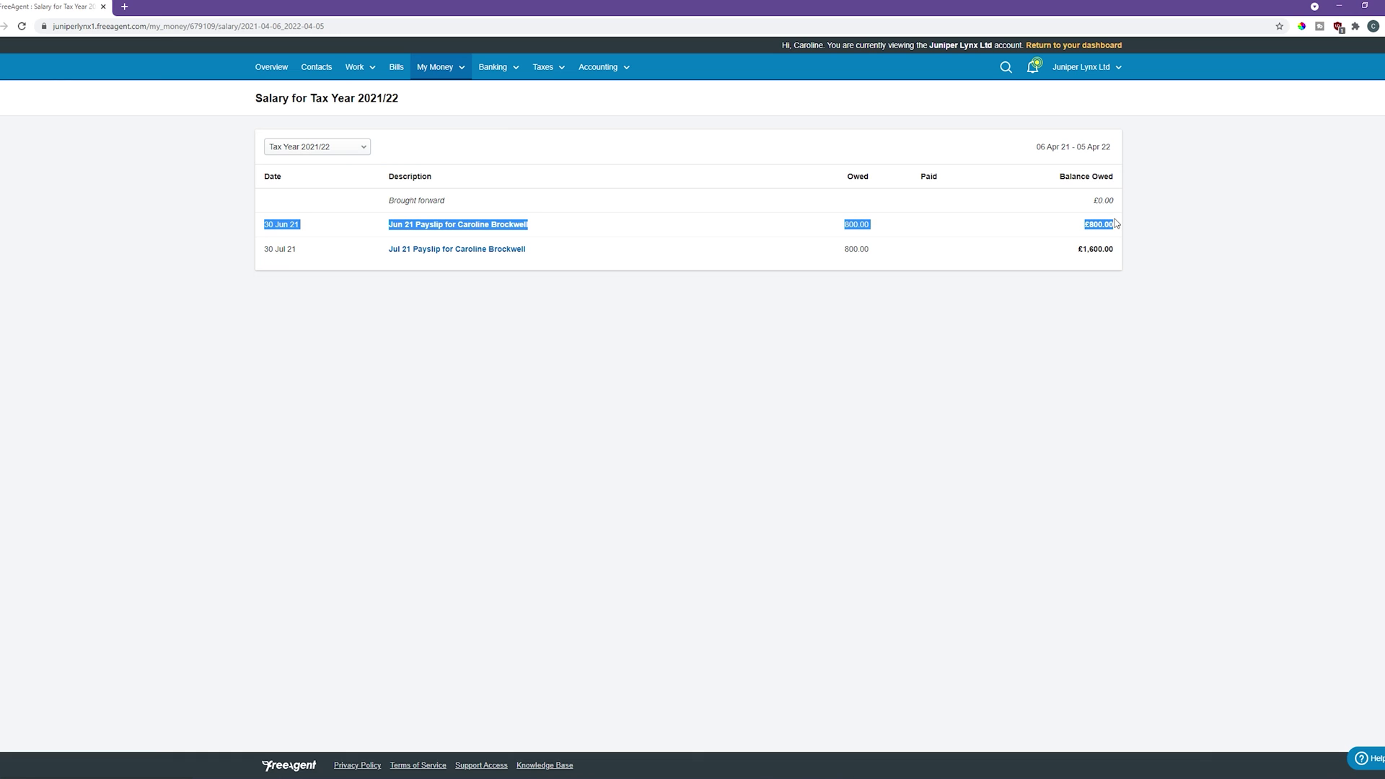
{"action": "left_click", "coordinate": [269, 256]}
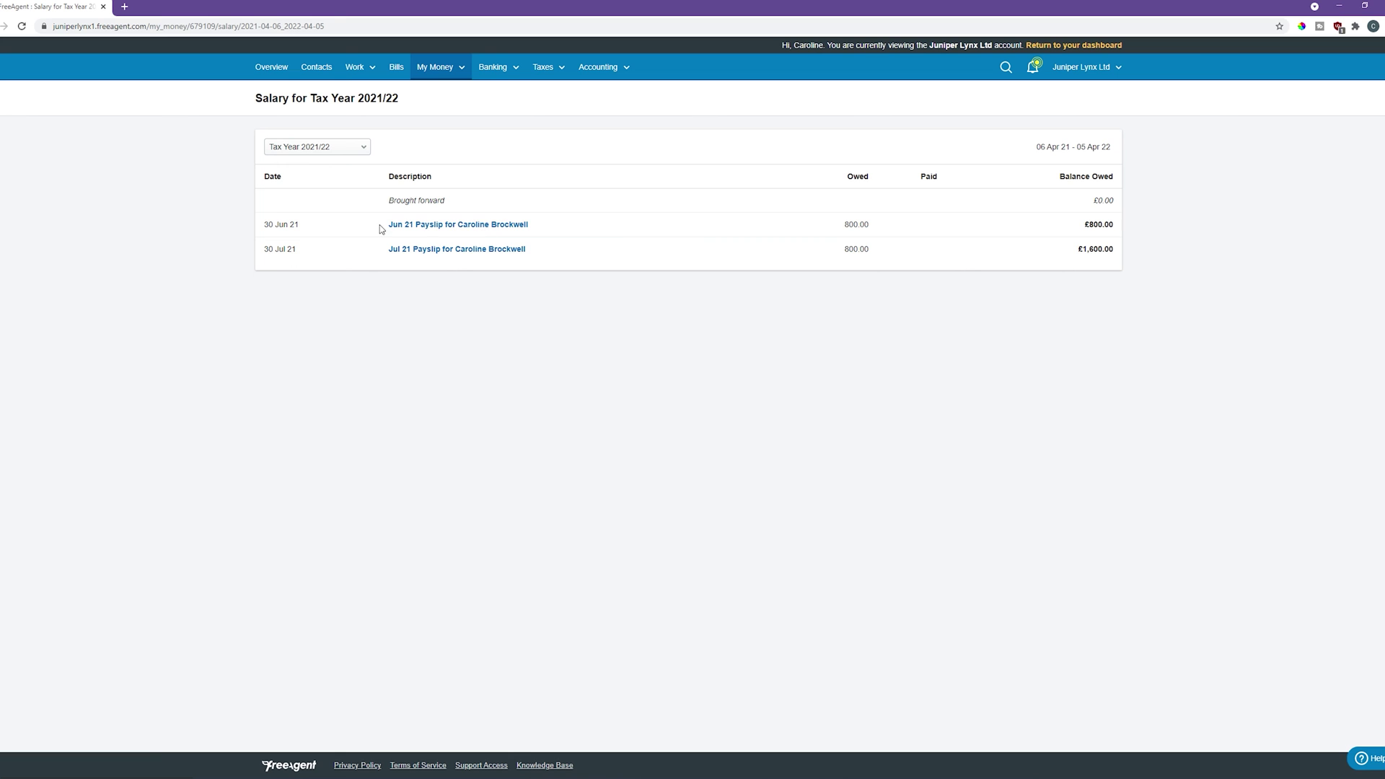
Step: View the 30 Jun 21 payslip from the salary account and look over its details
{"action": "left_click", "coordinate": [426, 226]}
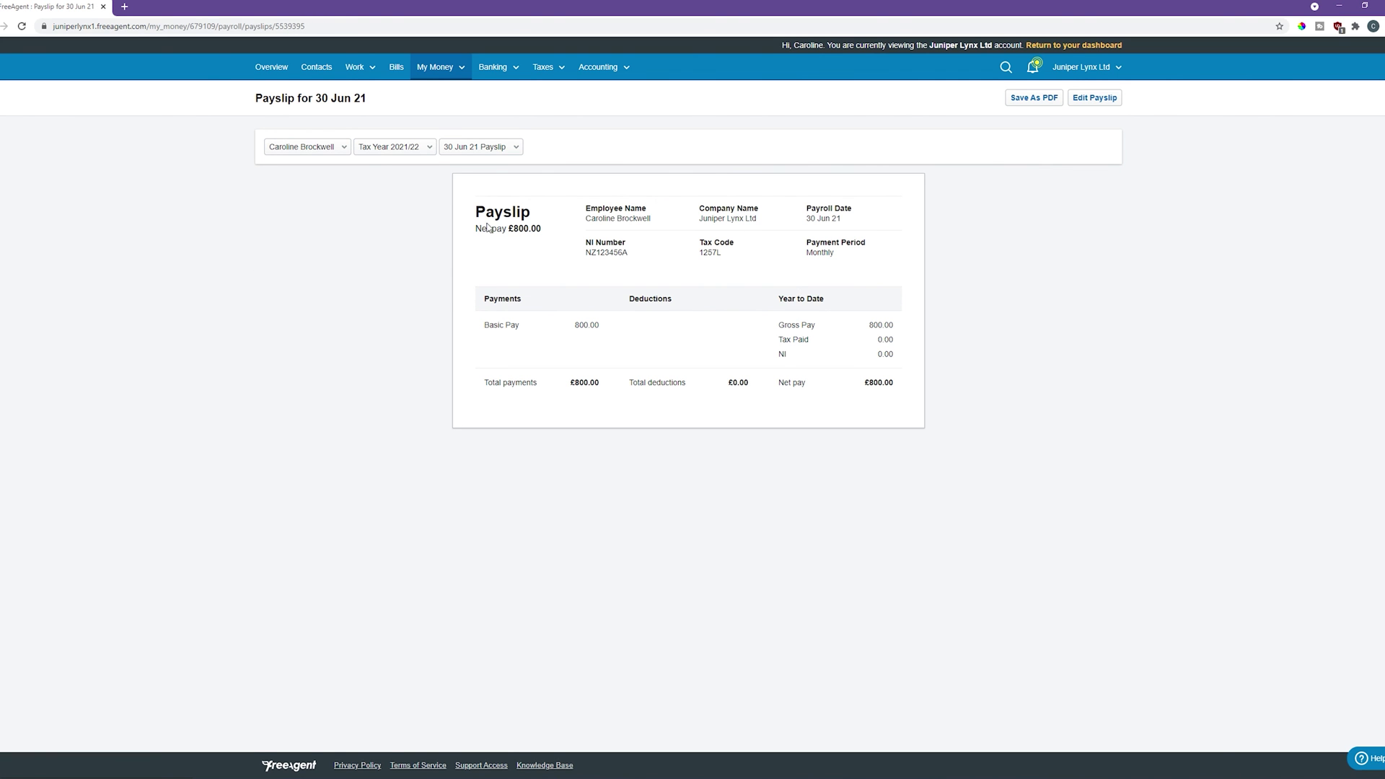
{"action": "left_click_drag", "start_coordinate": [474, 203], "coordinate": [1185, 224]}
{"action": "left_click", "coordinate": [1186, 223]}
Step: Return to the salary account and show the entries for the whole Tax Year 2021/22
{"action": "left_click", "coordinate": [452, 69]}
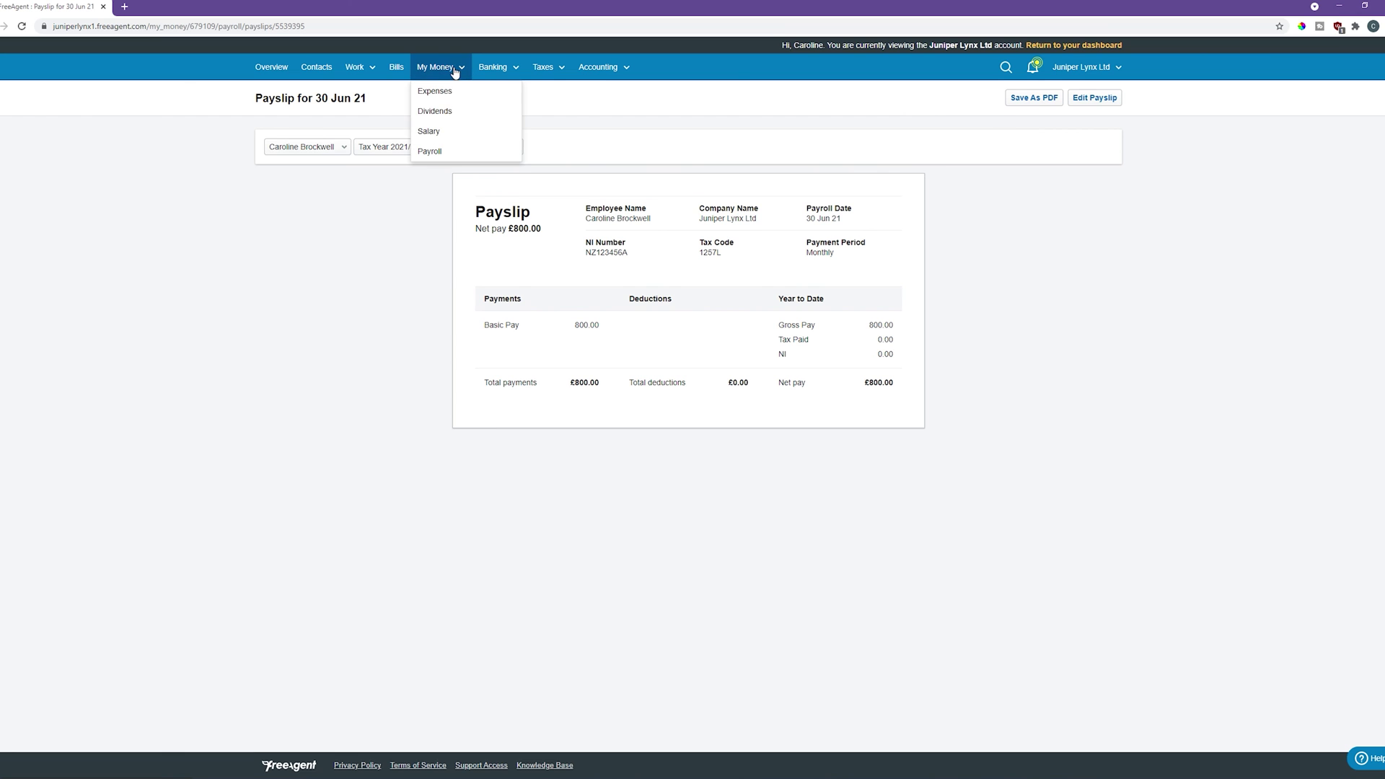
{"action": "left_click", "coordinate": [447, 132]}
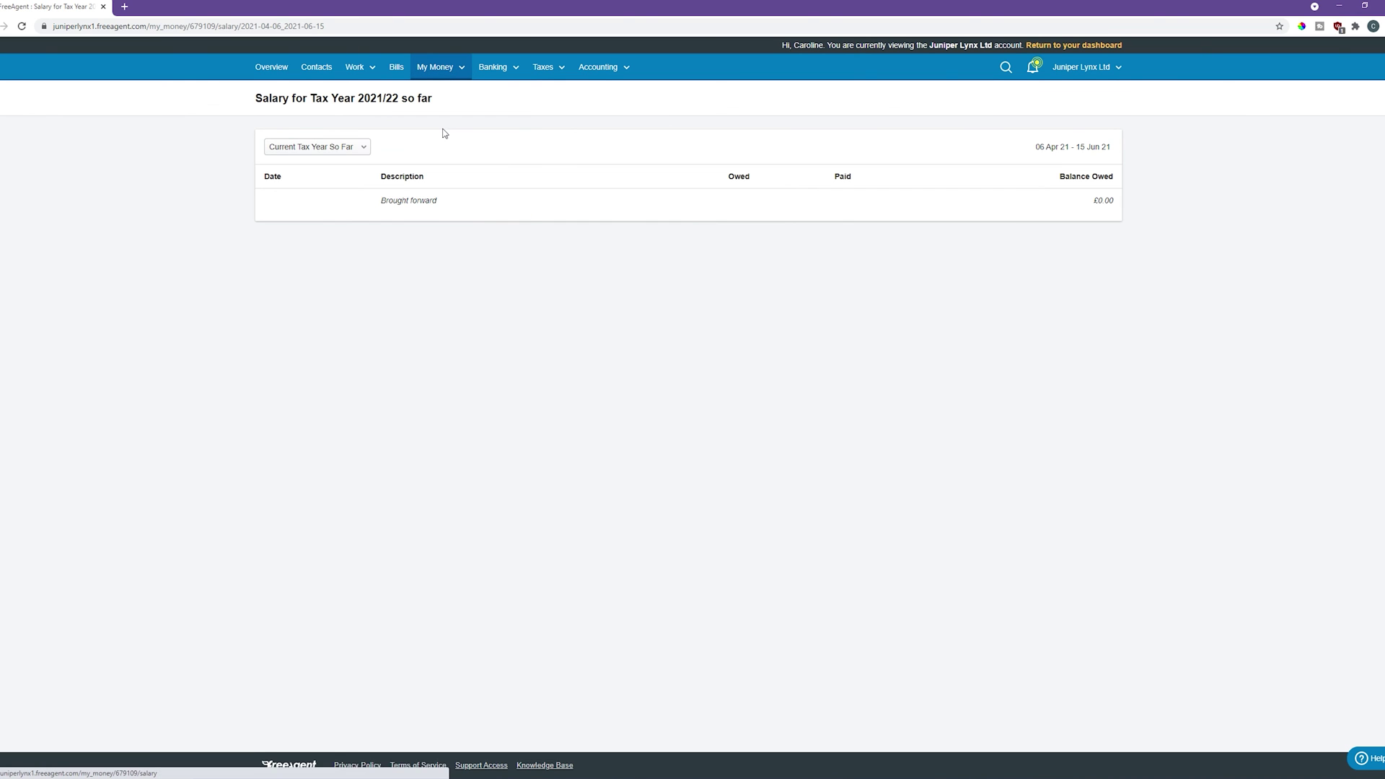
{"action": "left_click", "coordinate": [363, 147]}
{"action": "left_click", "coordinate": [498, 154]}
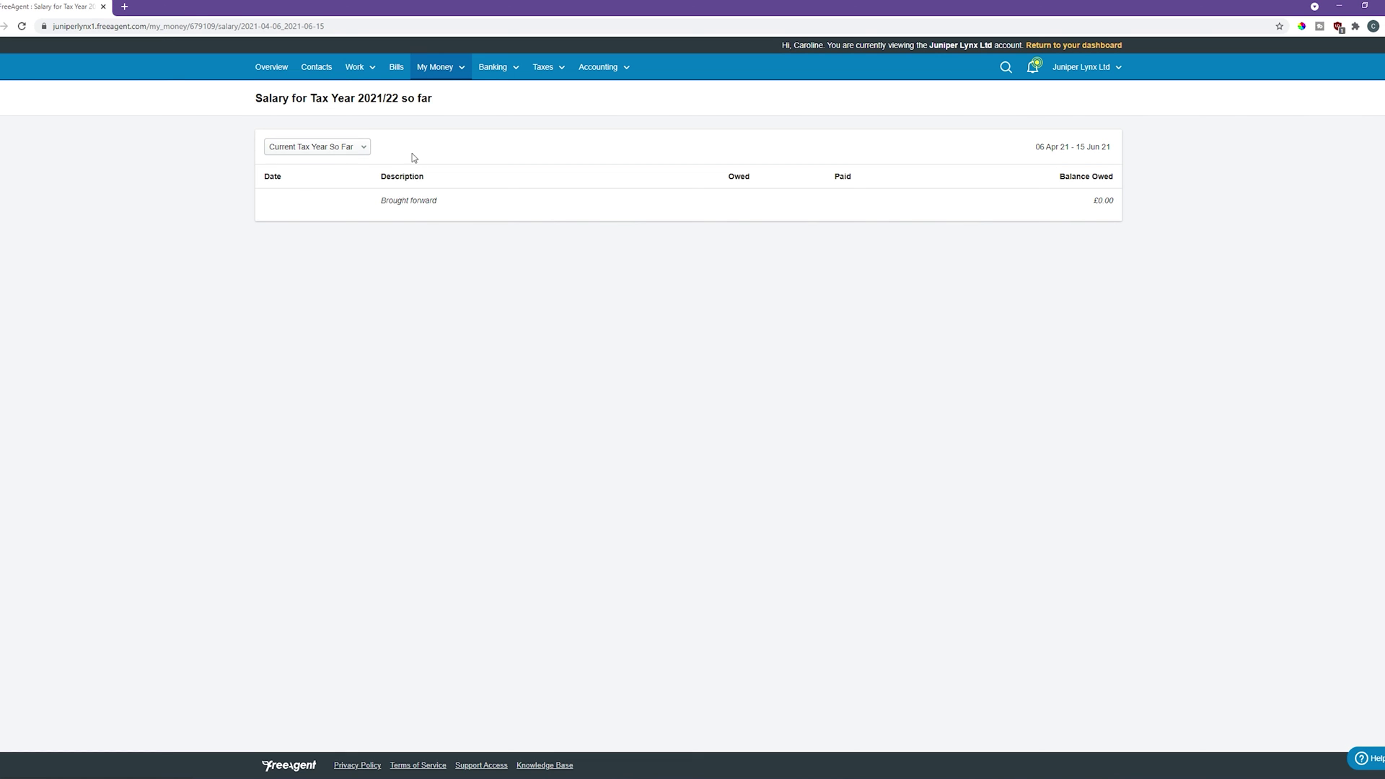
{"action": "left_click", "coordinate": [348, 149]}
{"action": "left_click", "coordinate": [341, 190]}
{"action": "left_click", "coordinate": [344, 147]}
{"action": "left_click", "coordinate": [341, 181]}
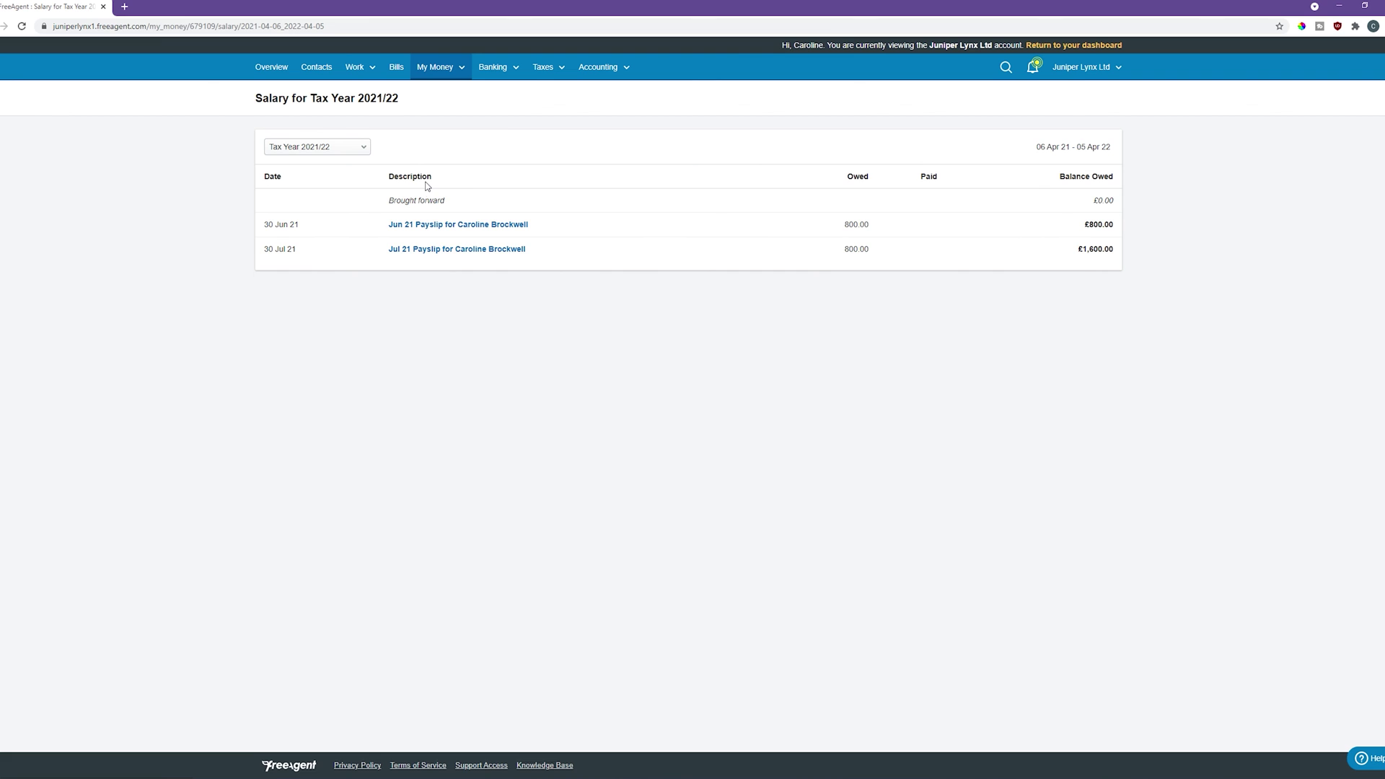
Step: Examine the June and July payslip entries in the salary account, comparing their dates, owed amounts and balance owed
{"action": "left_click_drag", "start_coordinate": [470, 207], "coordinate": [597, 261]}
{"action": "left_click", "coordinate": [597, 261]}
{"action": "left_click_drag", "start_coordinate": [1057, 176], "coordinate": [1118, 181]}
{"action": "left_click_drag", "start_coordinate": [1110, 209], "coordinate": [261, 249]}
{"action": "left_click", "coordinate": [1119, 226]}
{"action": "left_click", "coordinate": [1292, 286]}
{"action": "left_click_drag", "start_coordinate": [1124, 227], "coordinate": [1073, 229]}
{"action": "left_click_drag", "start_coordinate": [303, 226], "coordinate": [264, 227]}
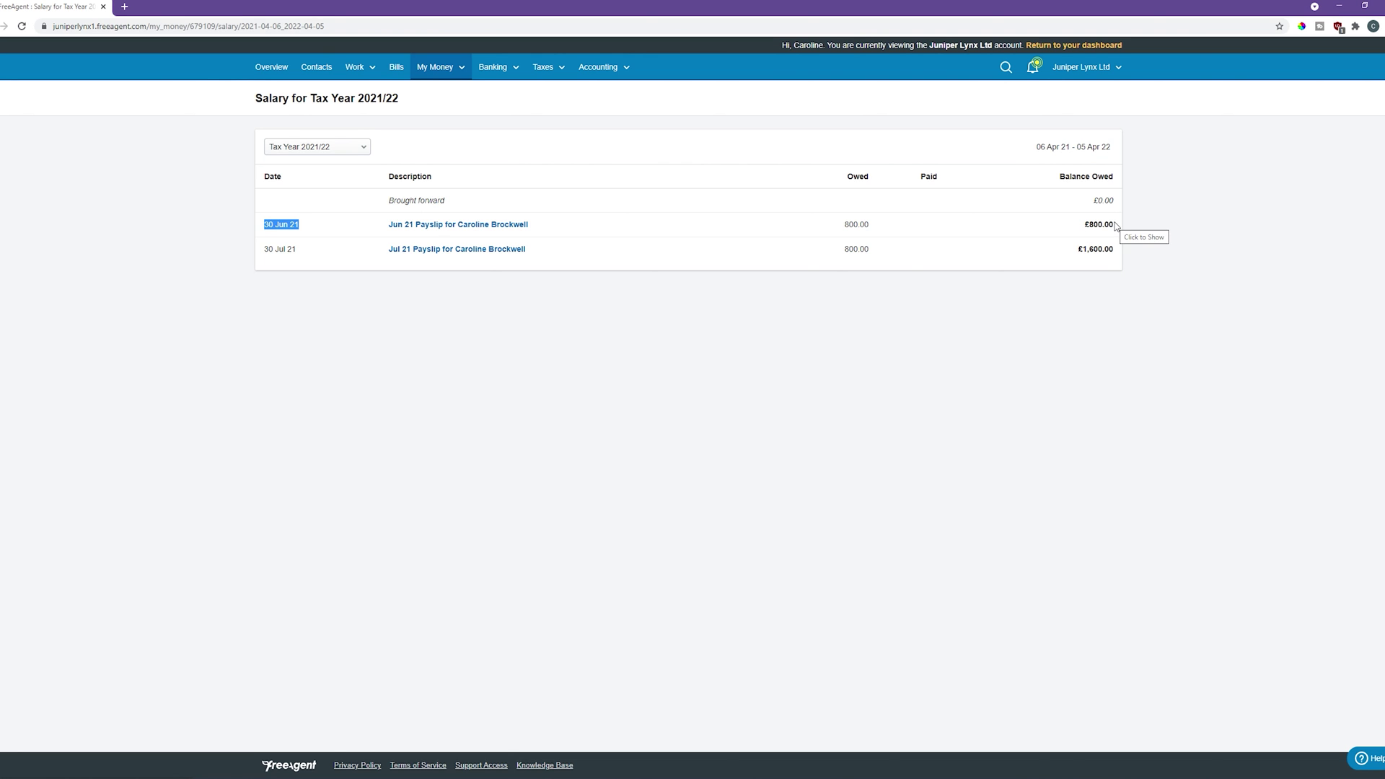
{"action": "left_click_drag", "start_coordinate": [1116, 226], "coordinate": [1080, 226]}
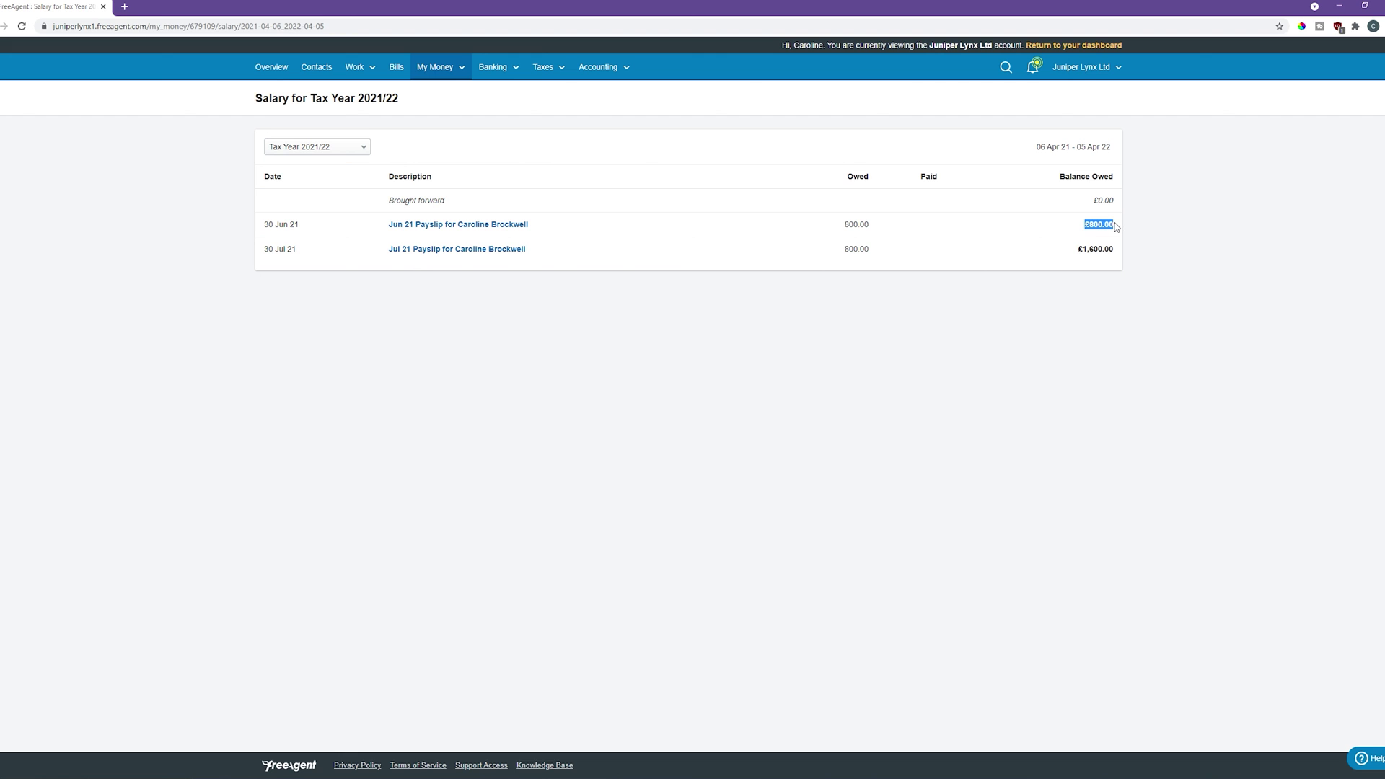
{"action": "left_click", "coordinate": [824, 349]}
{"action": "left_click_drag", "start_coordinate": [841, 229], "coordinate": [887, 234]}
{"action": "left_click", "coordinate": [720, 186]}
Step: View the PAYE and NI summary for Tax Year 2021/22 and check the June payslip's owed amount and balance
{"action": "left_click", "coordinate": [551, 72]}
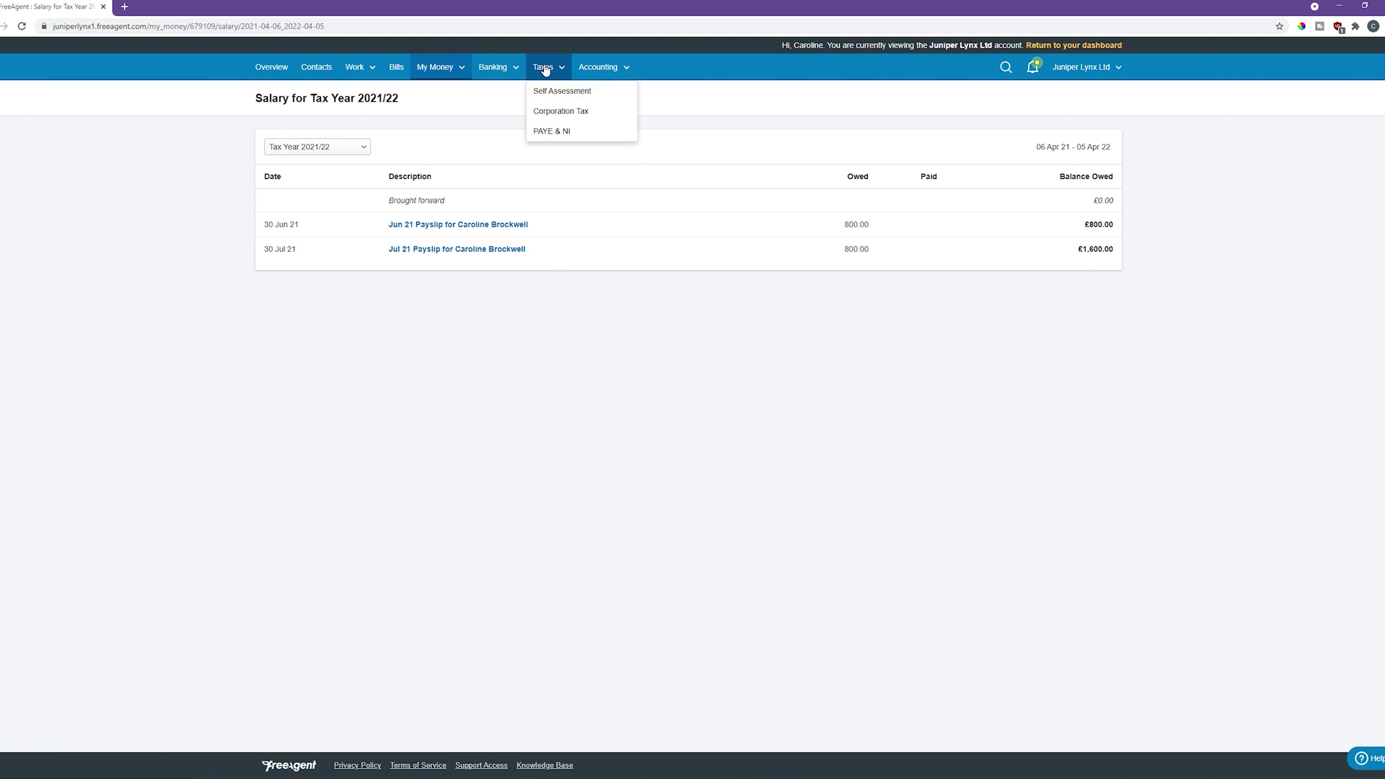
{"action": "left_click", "coordinate": [583, 140]}
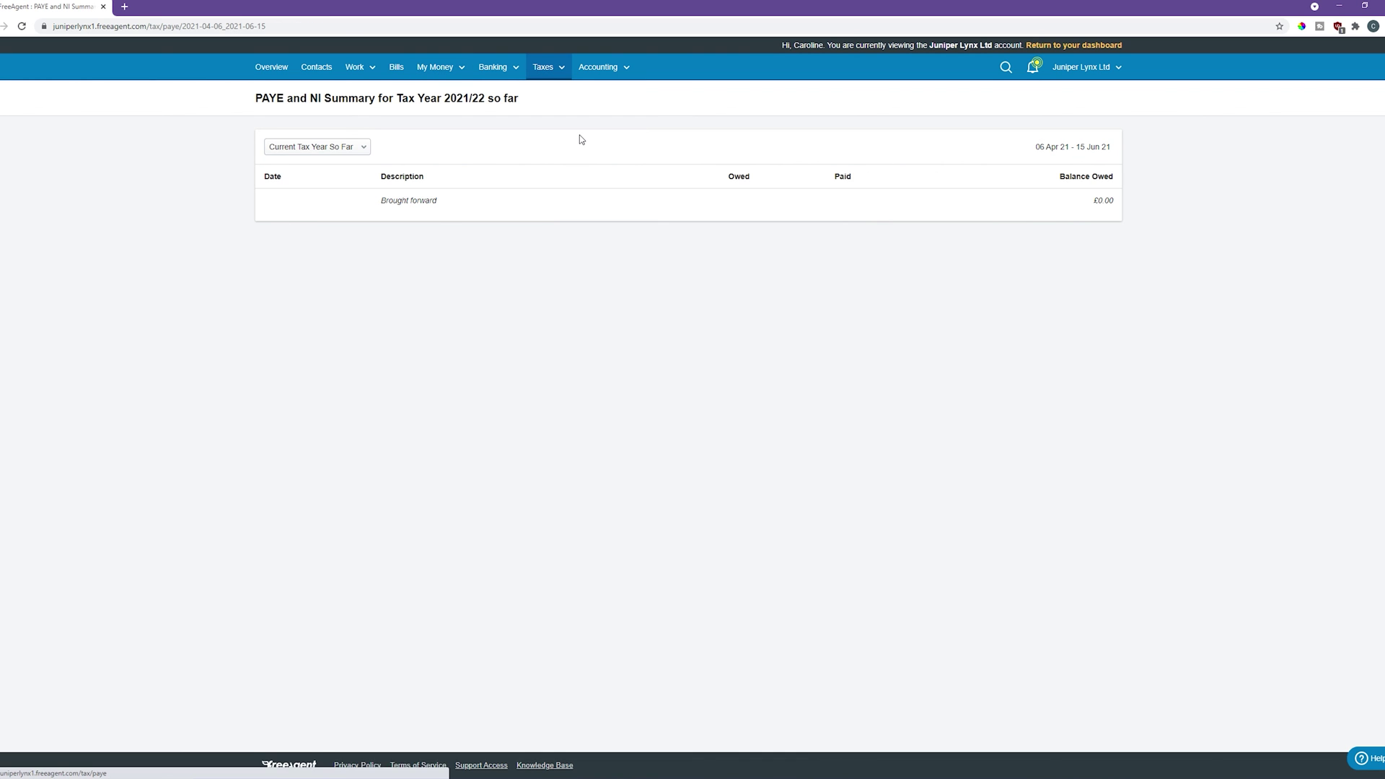
{"action": "left_click", "coordinate": [343, 148]}
{"action": "left_click", "coordinate": [341, 181]}
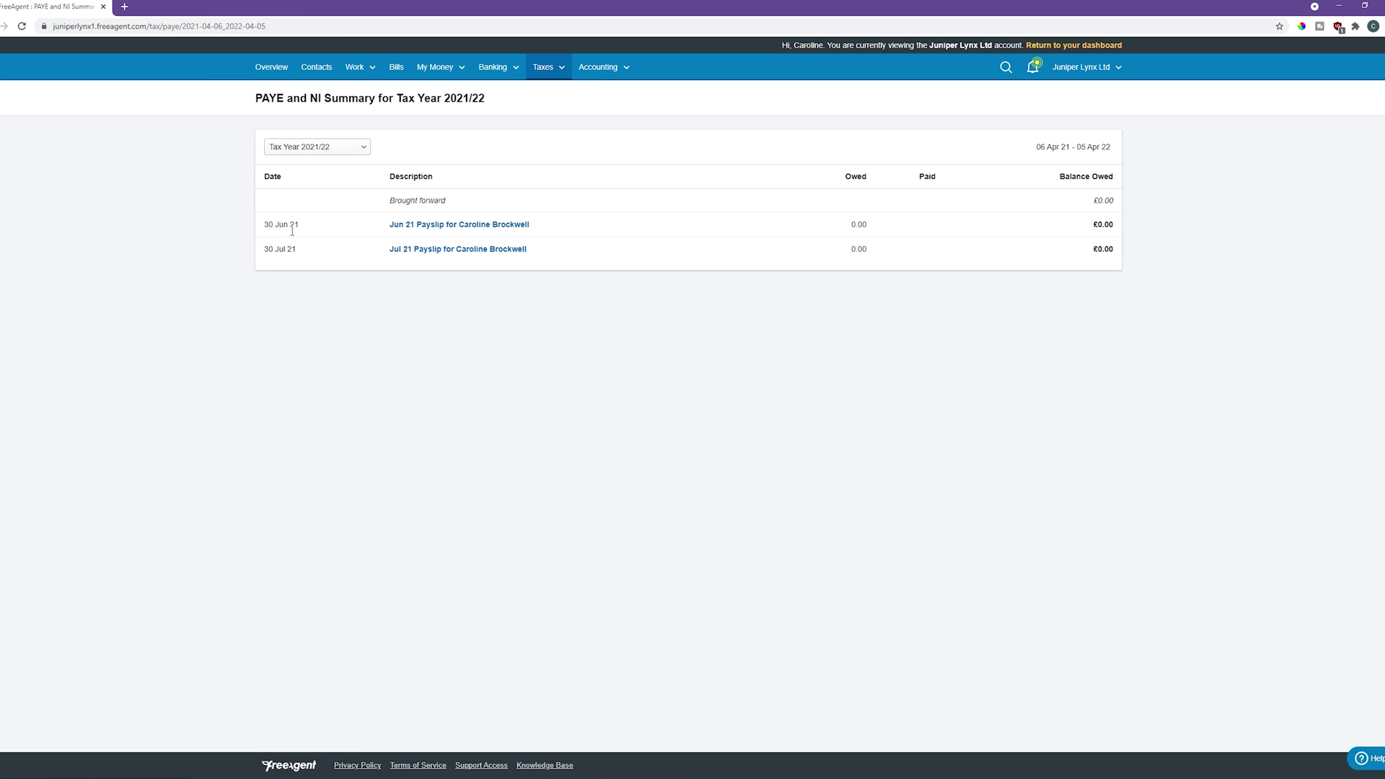
{"action": "left_click_drag", "start_coordinate": [264, 228], "coordinate": [872, 229]}
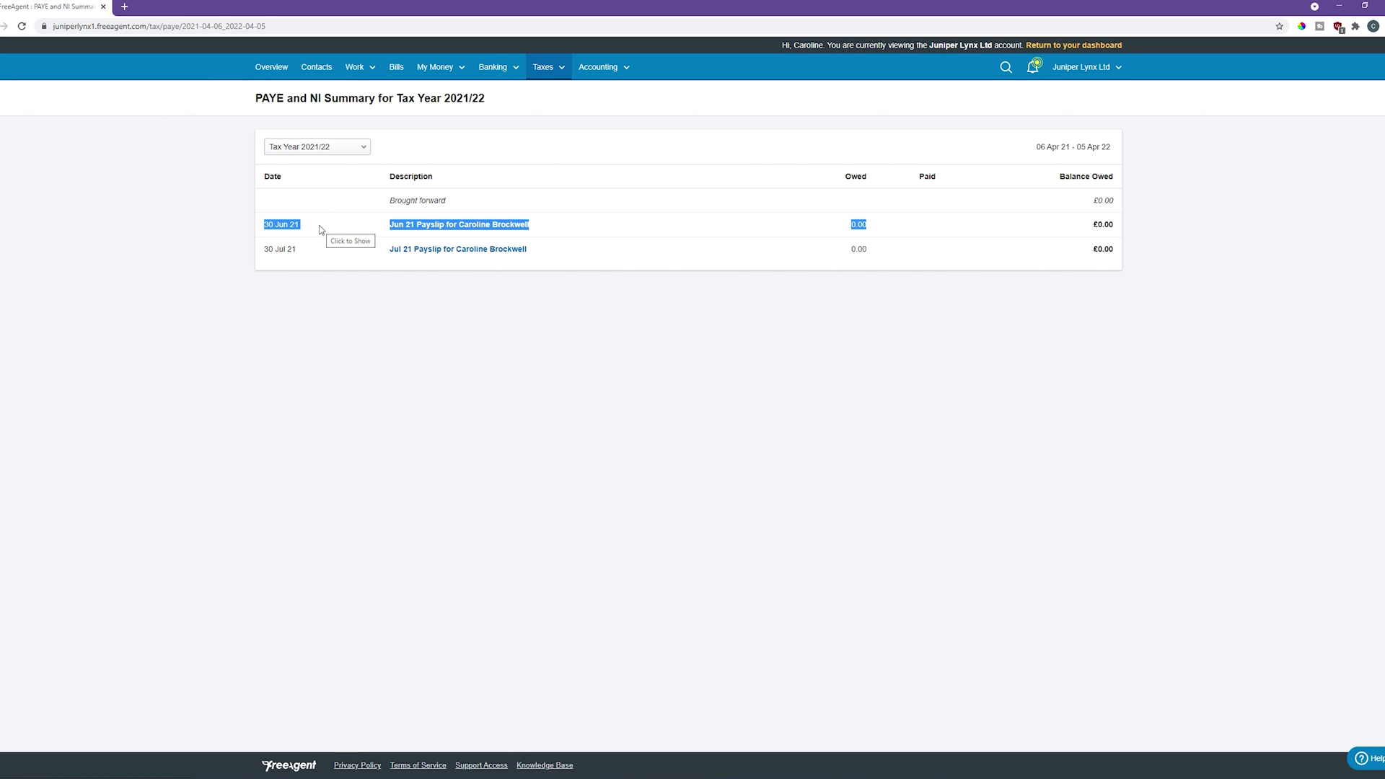
{"action": "left_click_drag", "start_coordinate": [1091, 224], "coordinate": [1118, 218]}
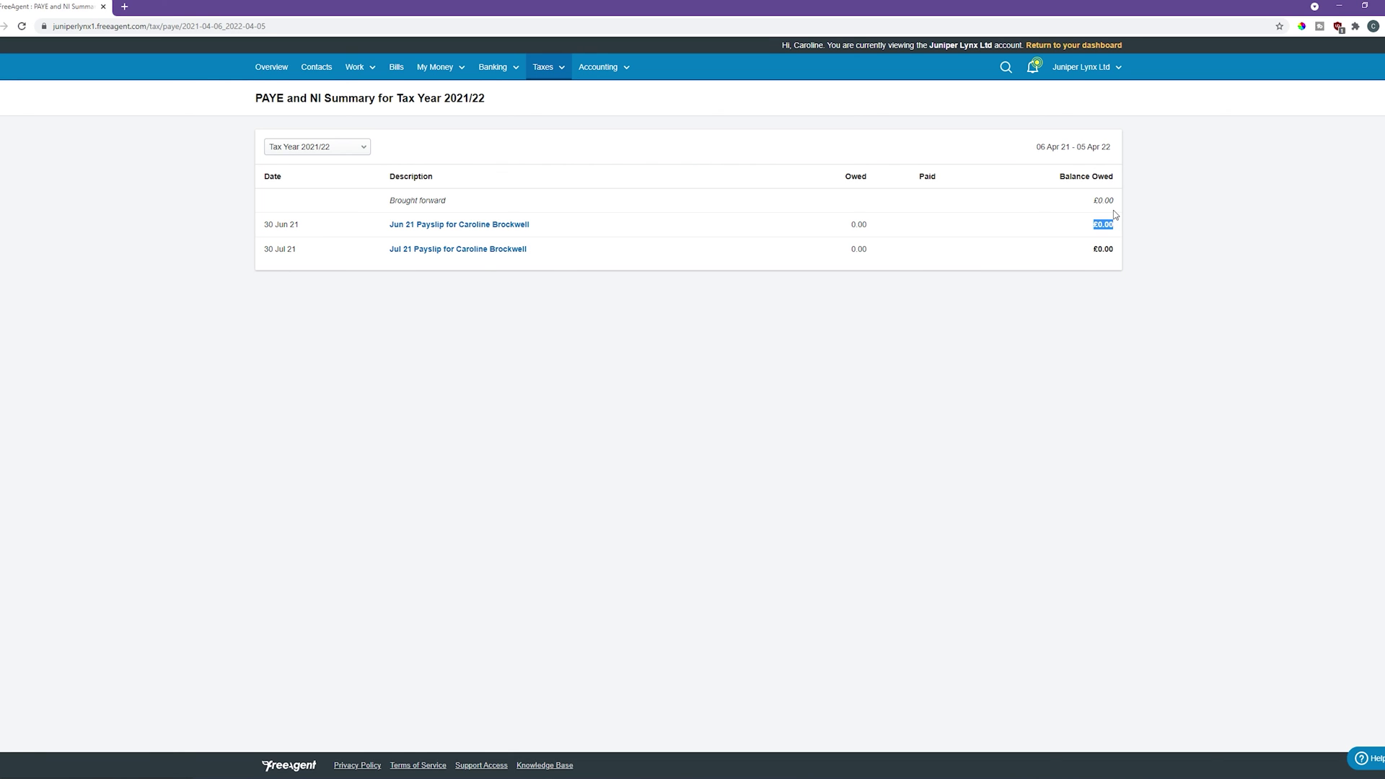
Step: Return to the 2021/22 payroll overview and check the Month 4 date in the history
{"action": "mouse_move", "coordinate": [461, 64]}
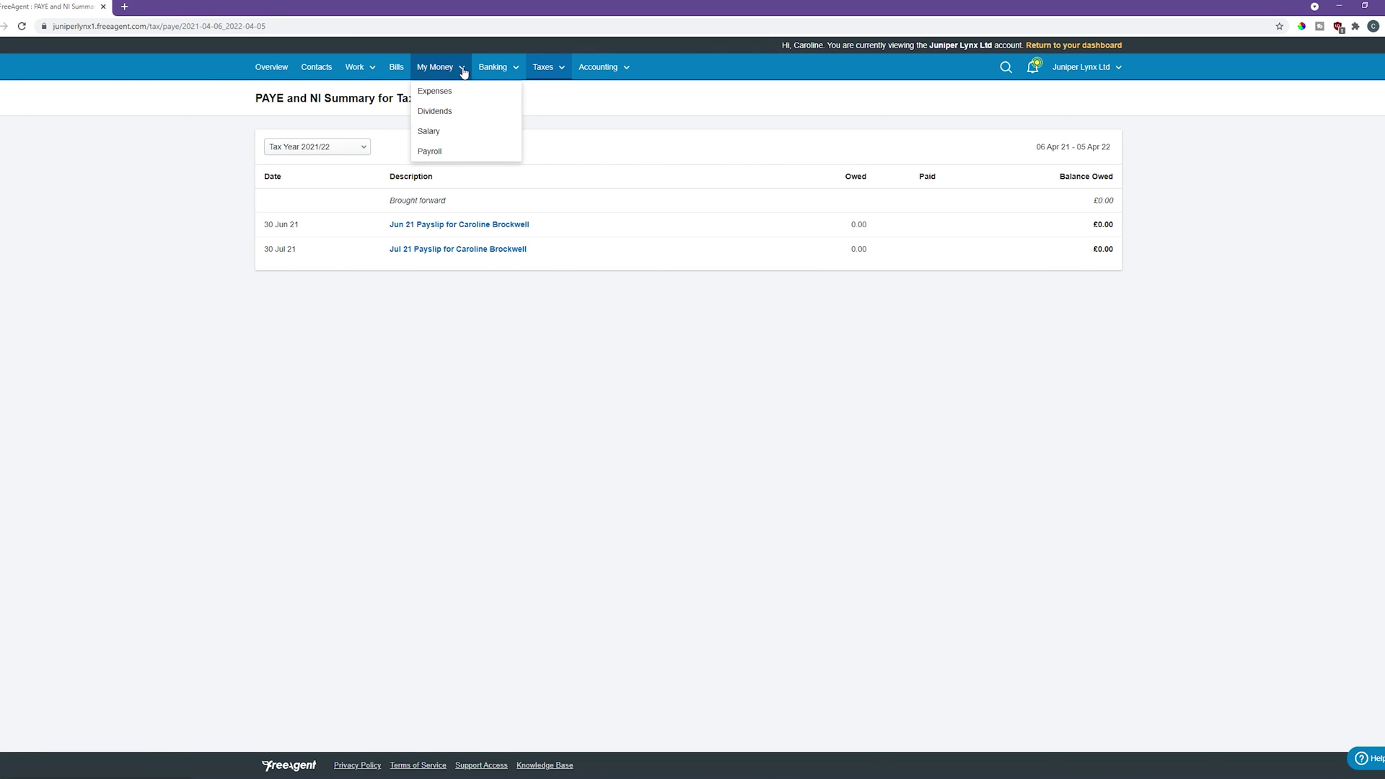
{"action": "left_click", "coordinate": [460, 149]}
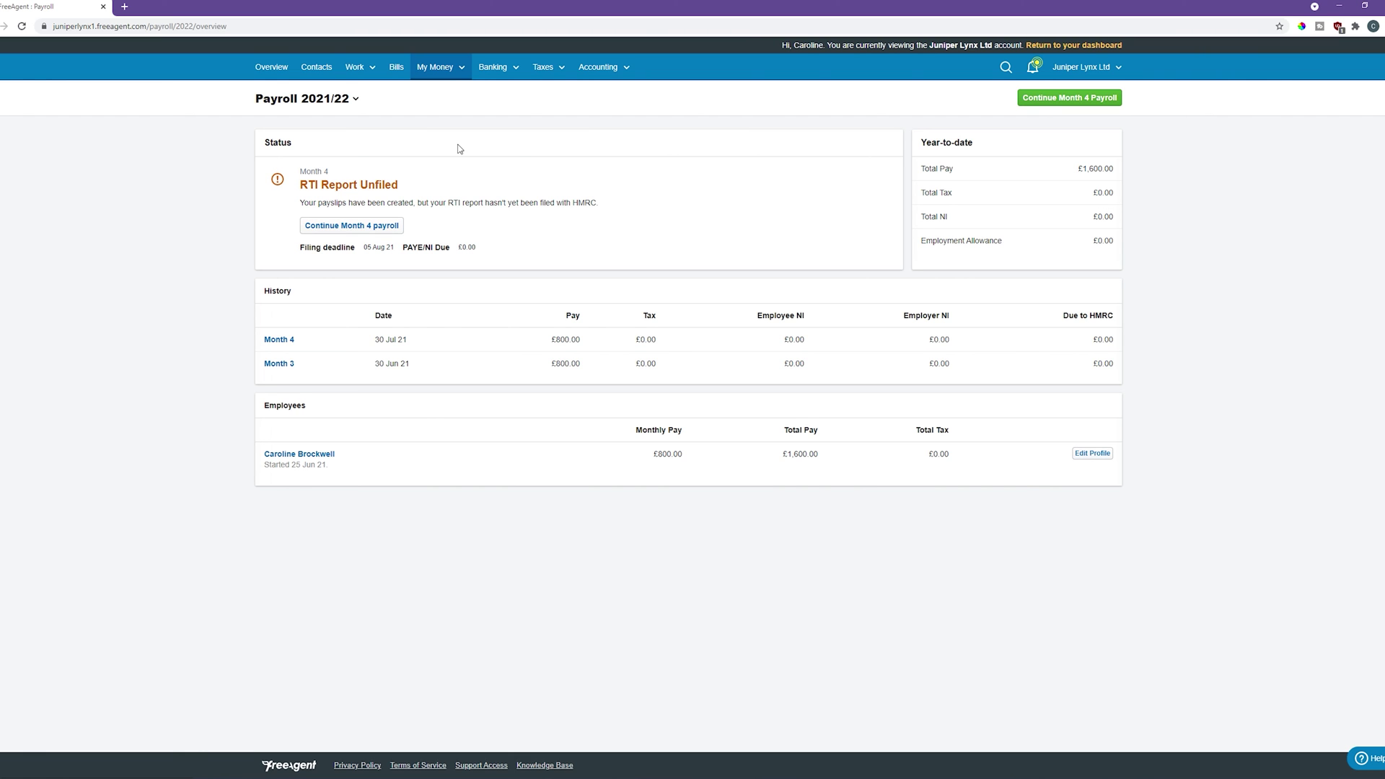
{"action": "left_click_drag", "start_coordinate": [374, 339], "coordinate": [425, 341]}
{"action": "left_click", "coordinate": [425, 341]}
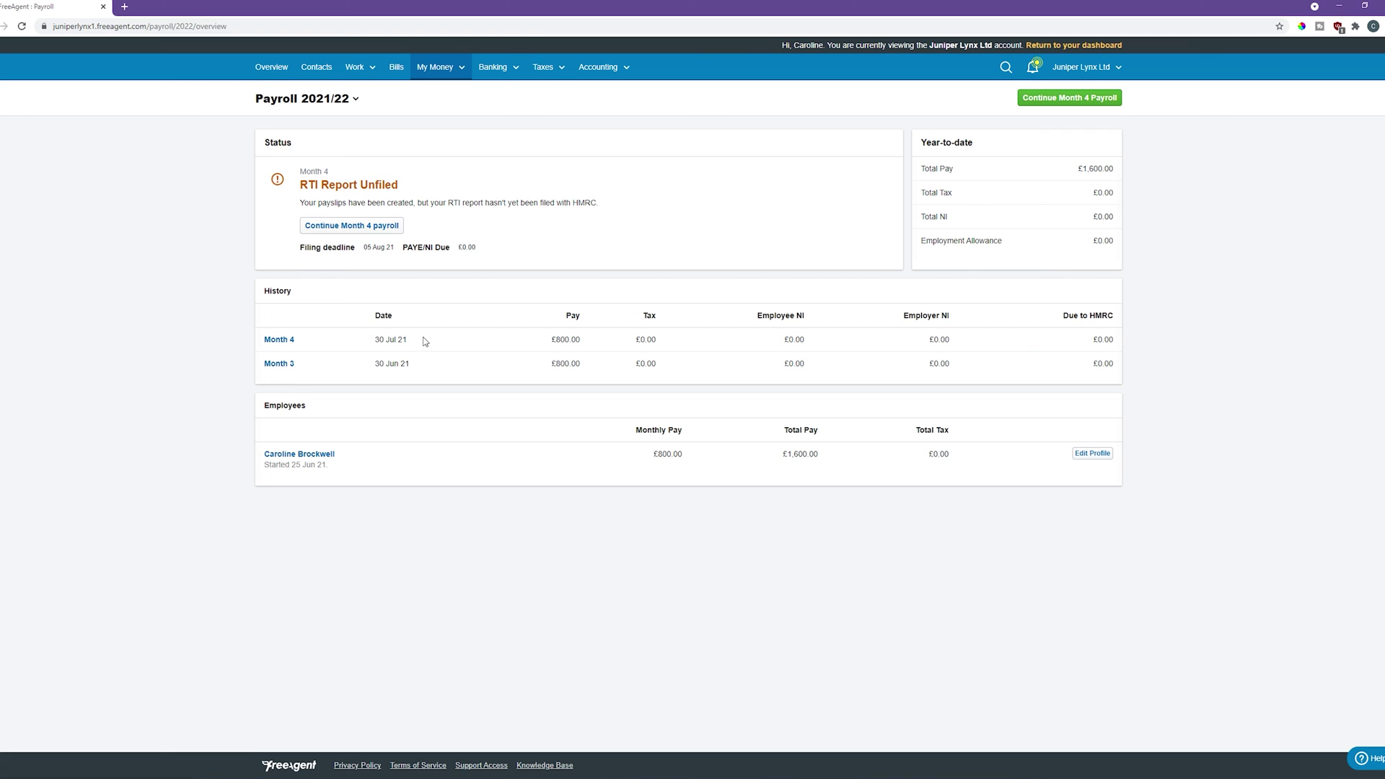